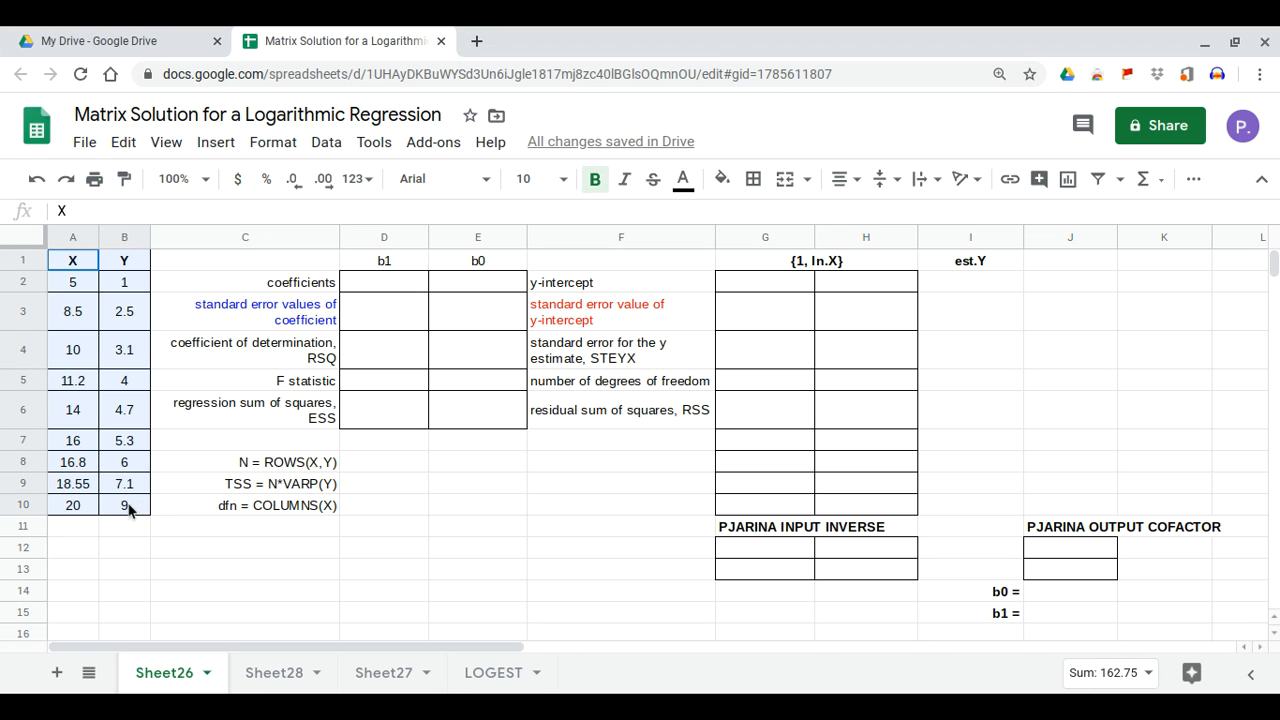
Step: Insert a scatter chart of the X and Y data in A1:B10 and add a logarithmic trendline to the Y series
{"action": "left_click", "coordinate": [216, 143]}
{"action": "left_click", "coordinate": [260, 429]}
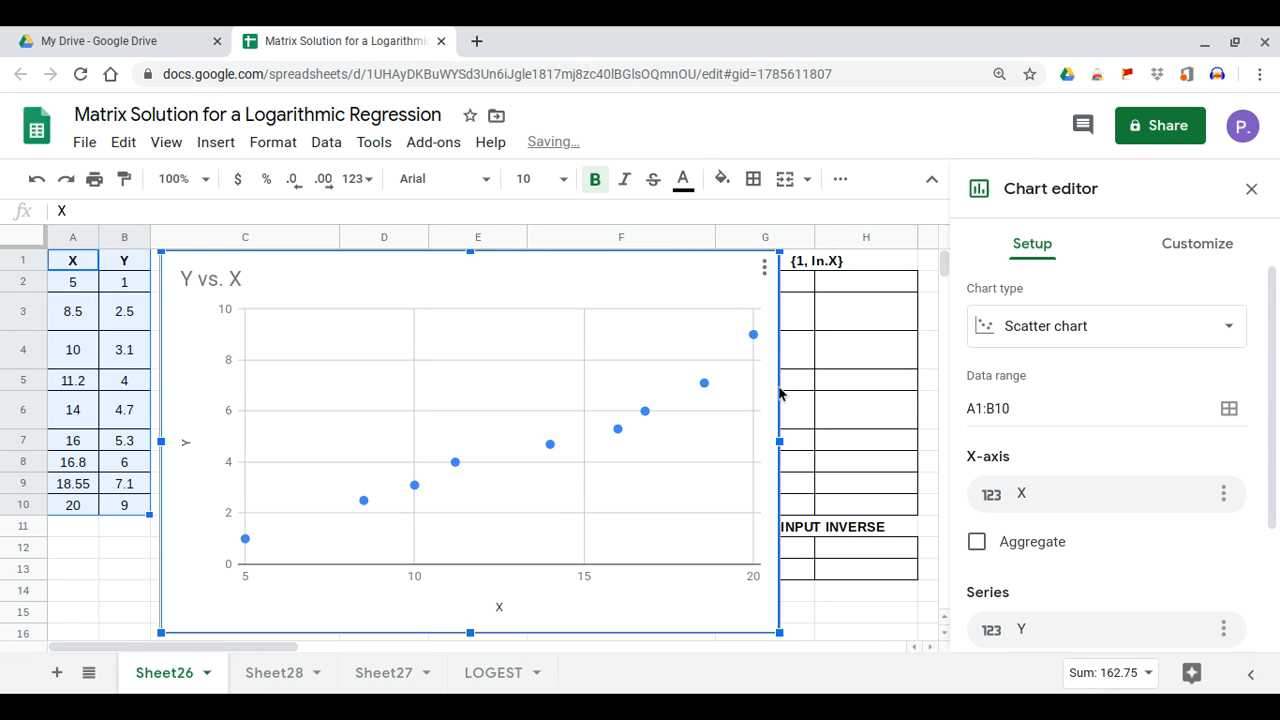
{"action": "left_click", "coordinate": [1168, 250]}
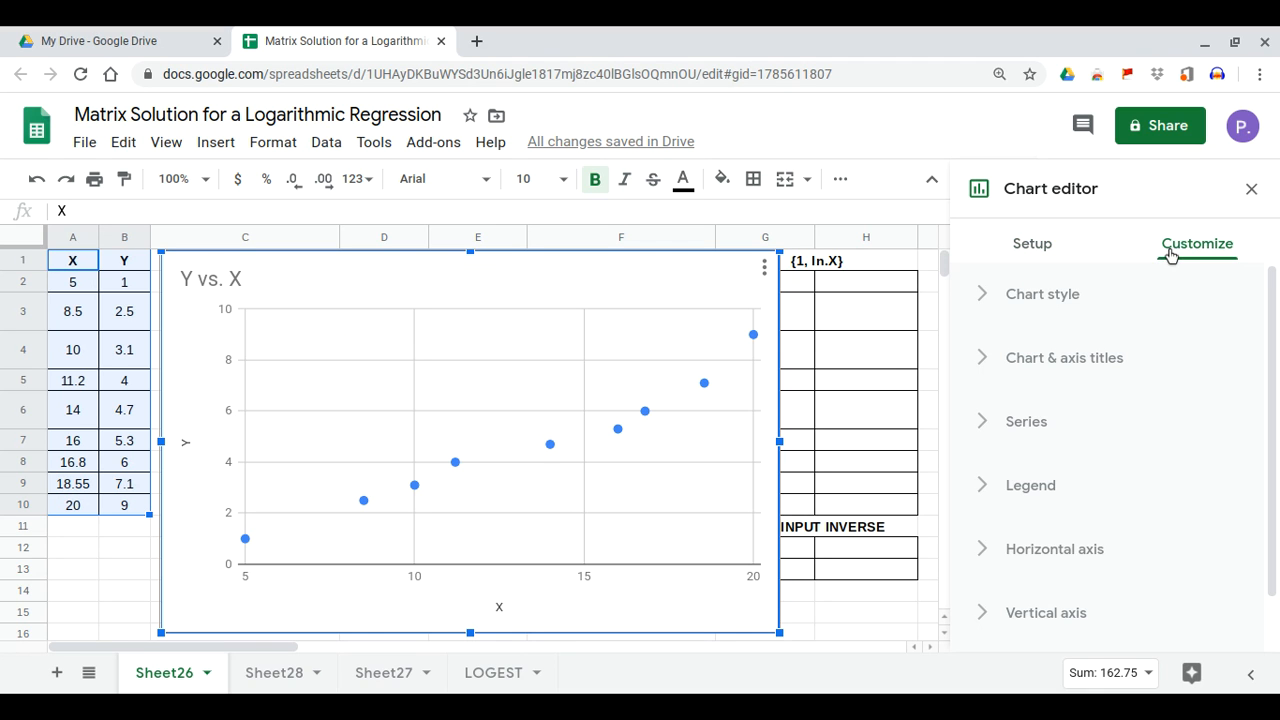
{"action": "left_click", "coordinate": [1043, 437]}
{"action": "scroll", "coordinate": [1048, 475], "scroll_direction": "down", "scroll_amount": 3}
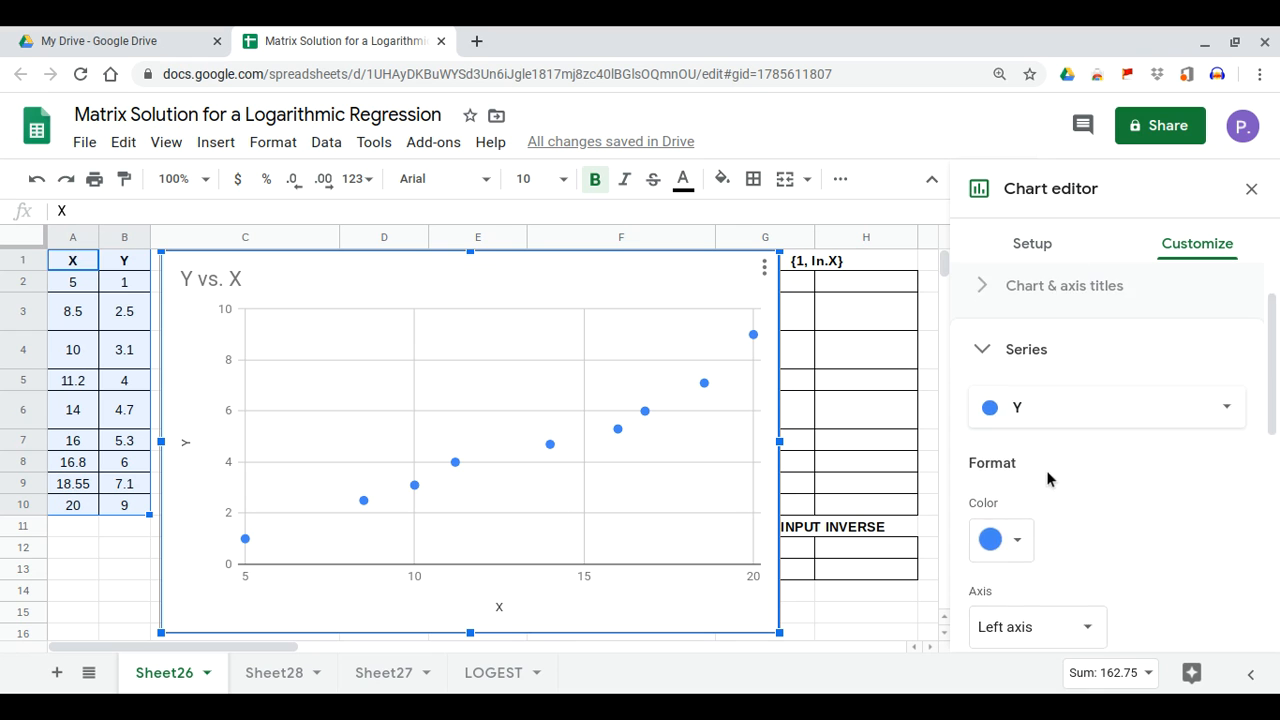
{"action": "scroll", "coordinate": [1048, 500], "scroll_direction": "down", "scroll_amount": 2}
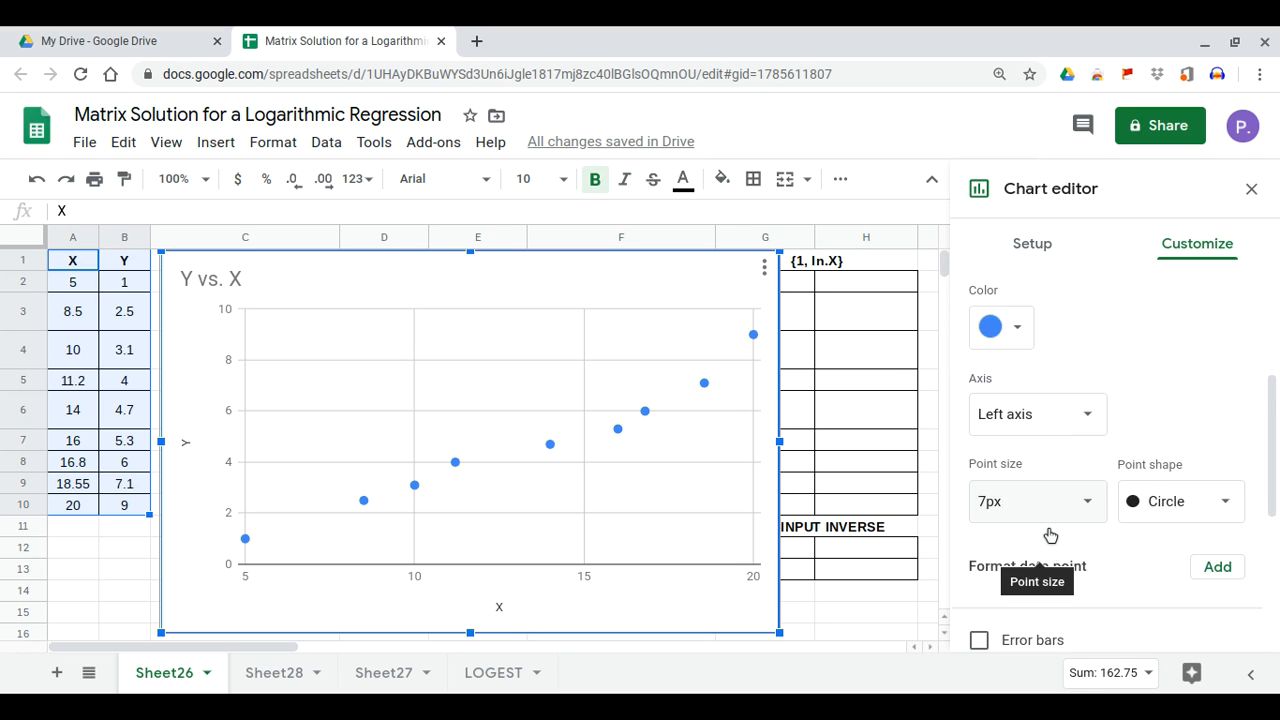
{"action": "left_click", "coordinate": [979, 590]}
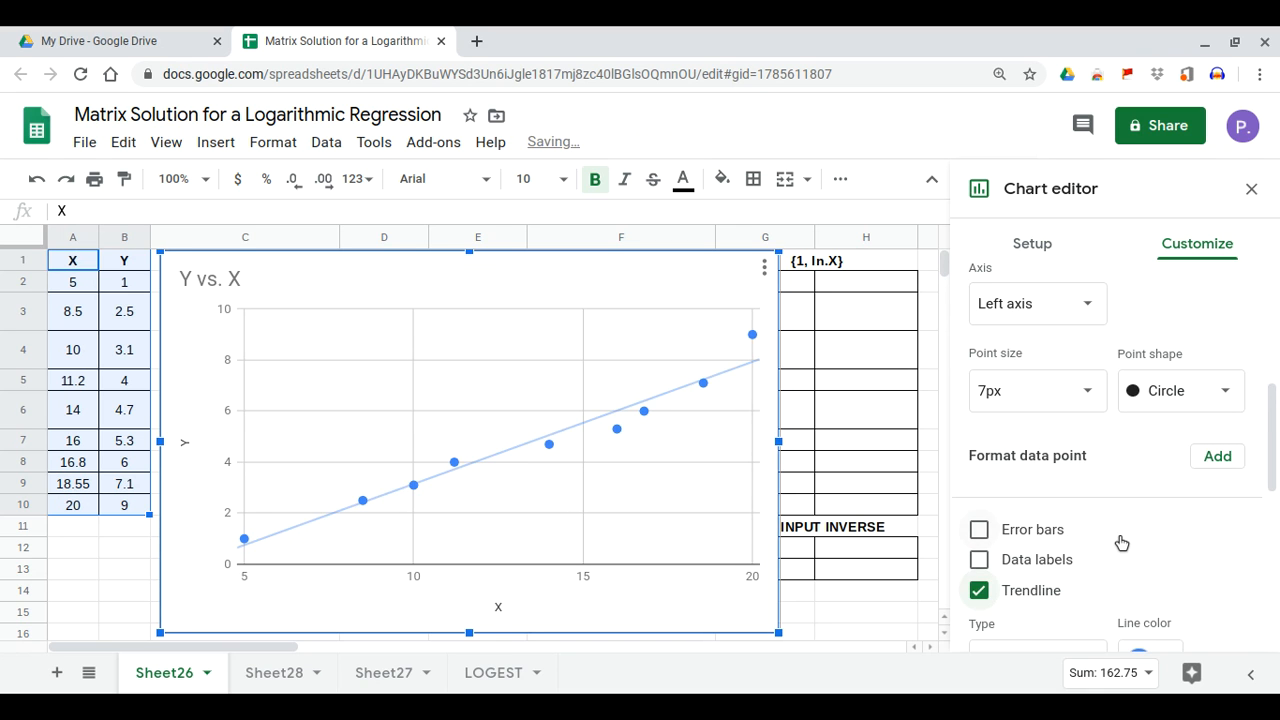
{"action": "scroll", "coordinate": [1110, 535], "scroll_direction": "down", "scroll_amount": 2}
{"action": "left_click", "coordinate": [1092, 511]}
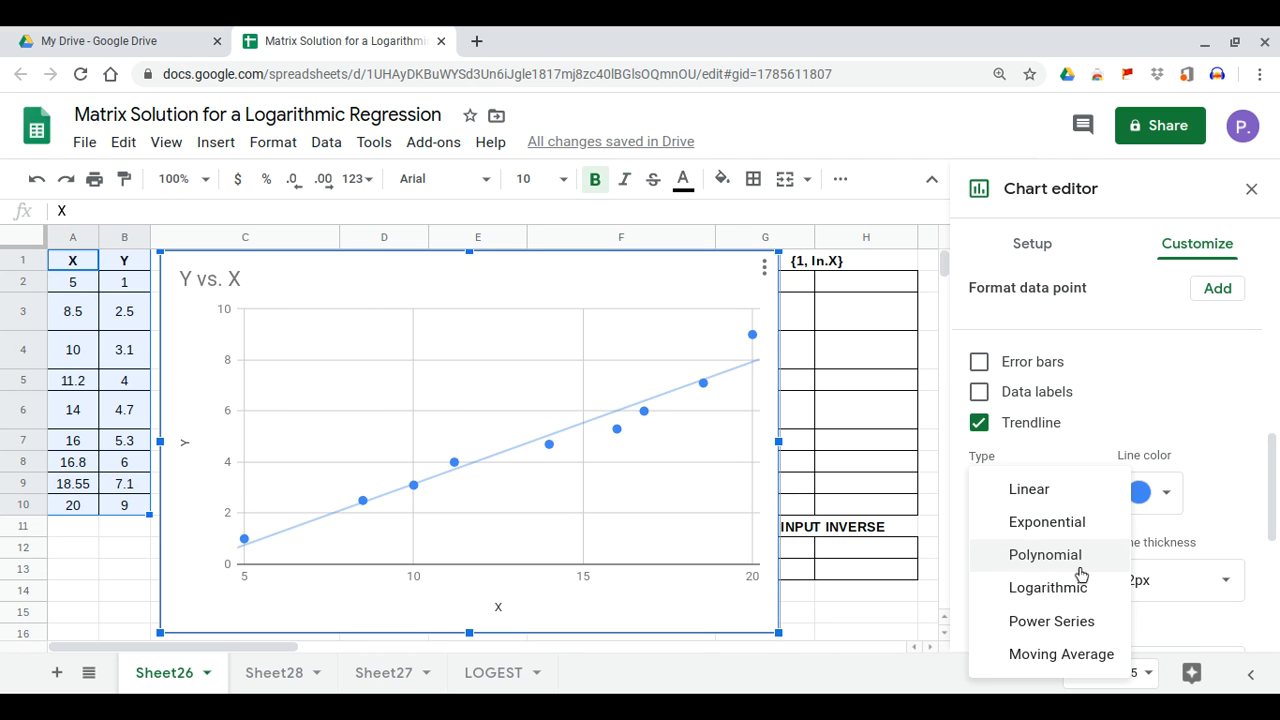
{"action": "left_click", "coordinate": [1055, 583]}
Step: Label the trendline with its equation and show its R² value, then close the chart settings
{"action": "scroll", "coordinate": [1078, 553], "scroll_direction": "down", "scroll_amount": 1}
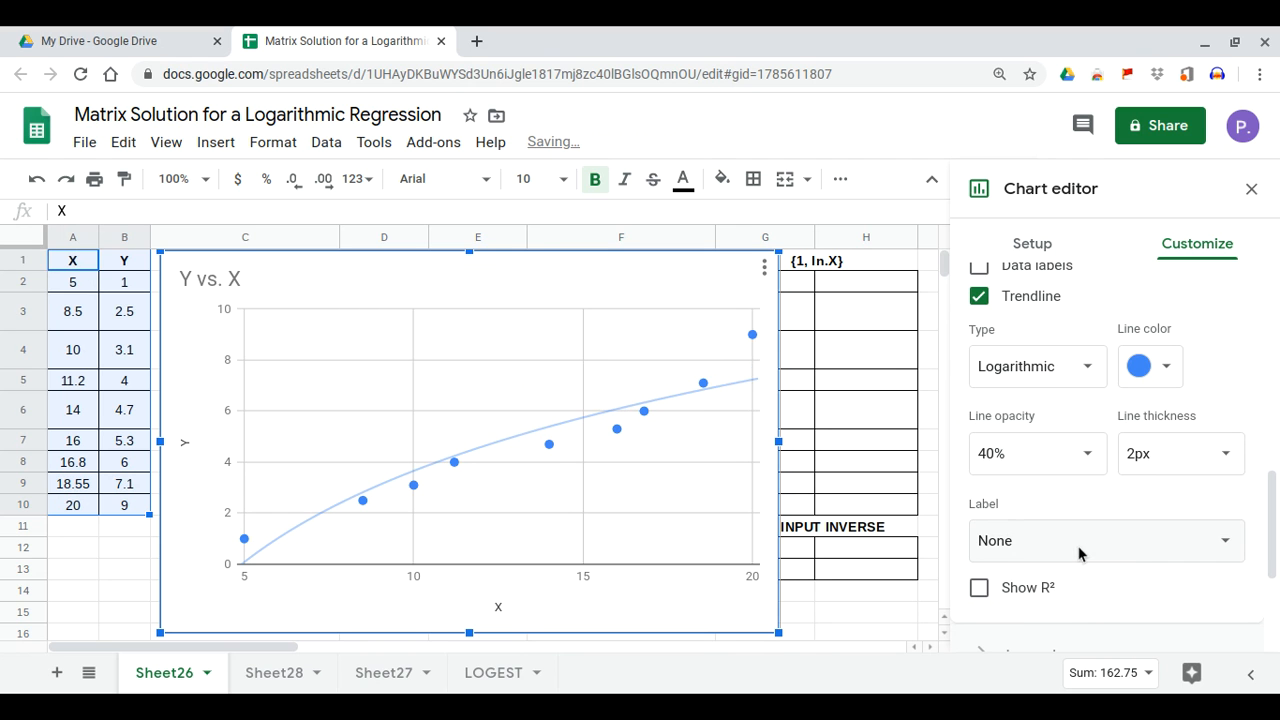
{"action": "left_click", "coordinate": [1080, 551]}
{"action": "left_click", "coordinate": [1066, 604]}
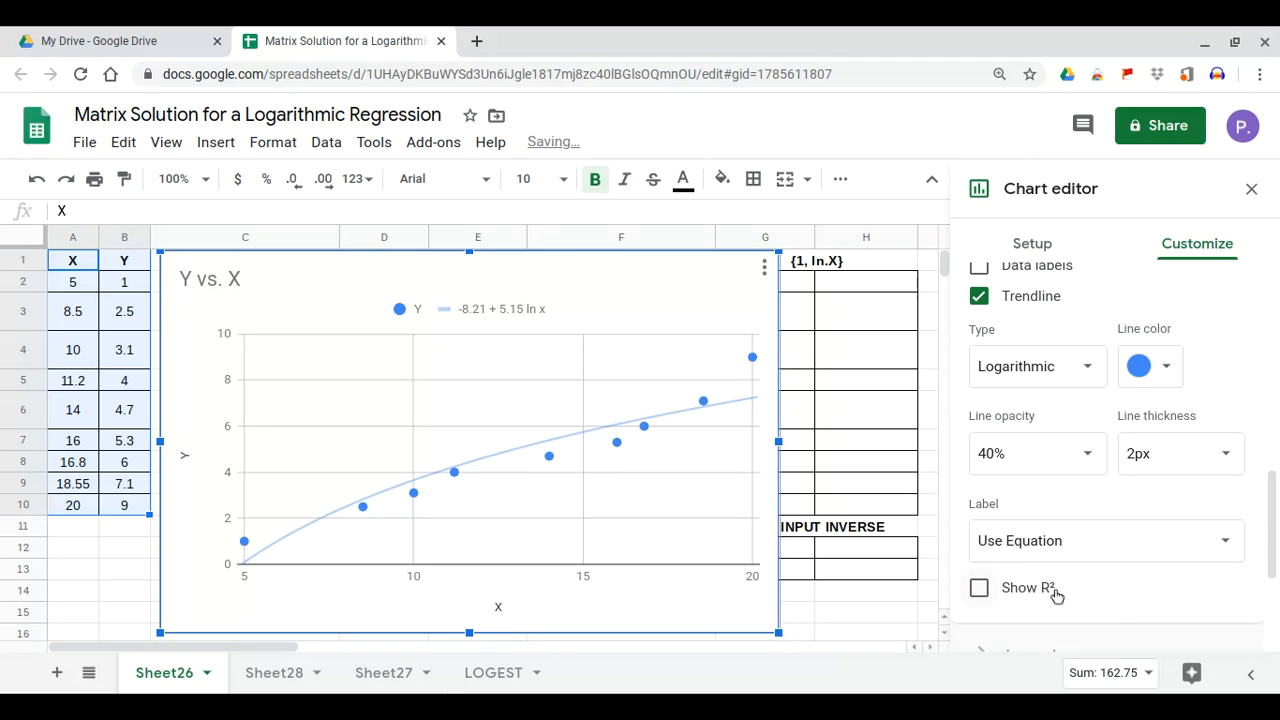
{"action": "left_click", "coordinate": [978, 589]}
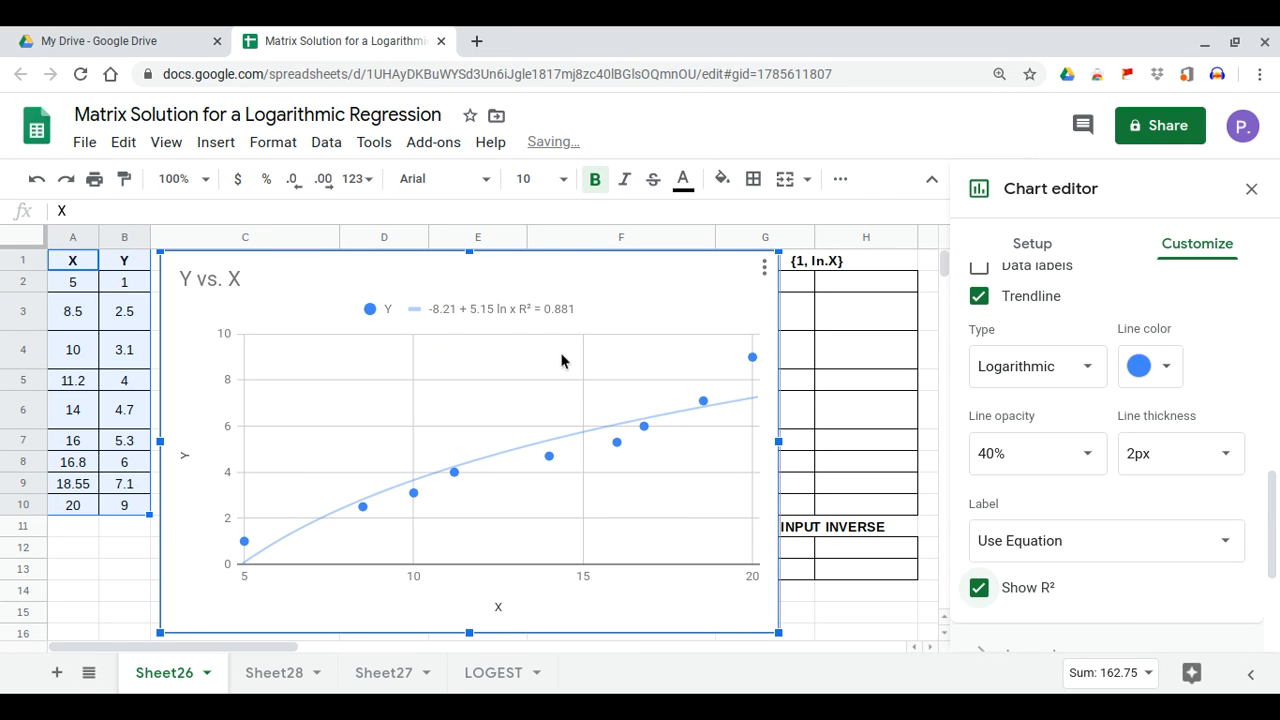
{"action": "left_click", "coordinate": [1248, 190]}
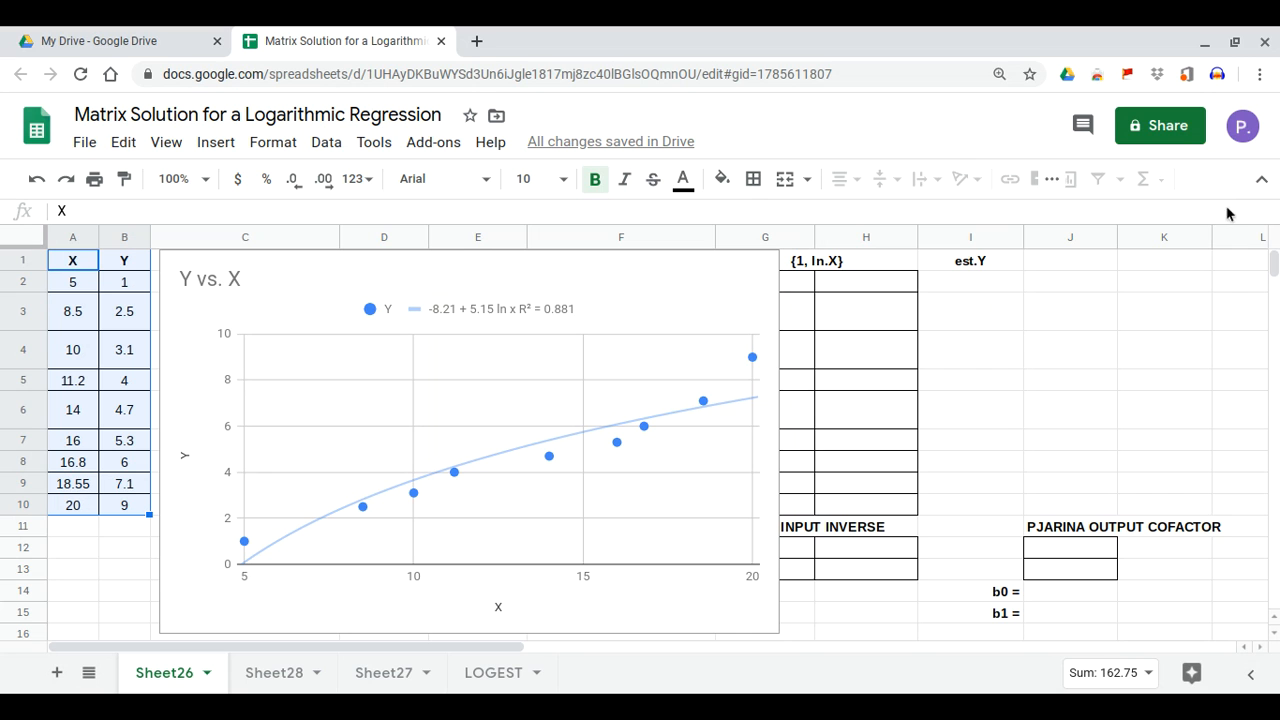
Step: Move the chart below the data so it starts at row 11 under column A, and enlarge it slightly to row 29
{"action": "left_click", "coordinate": [677, 286]}
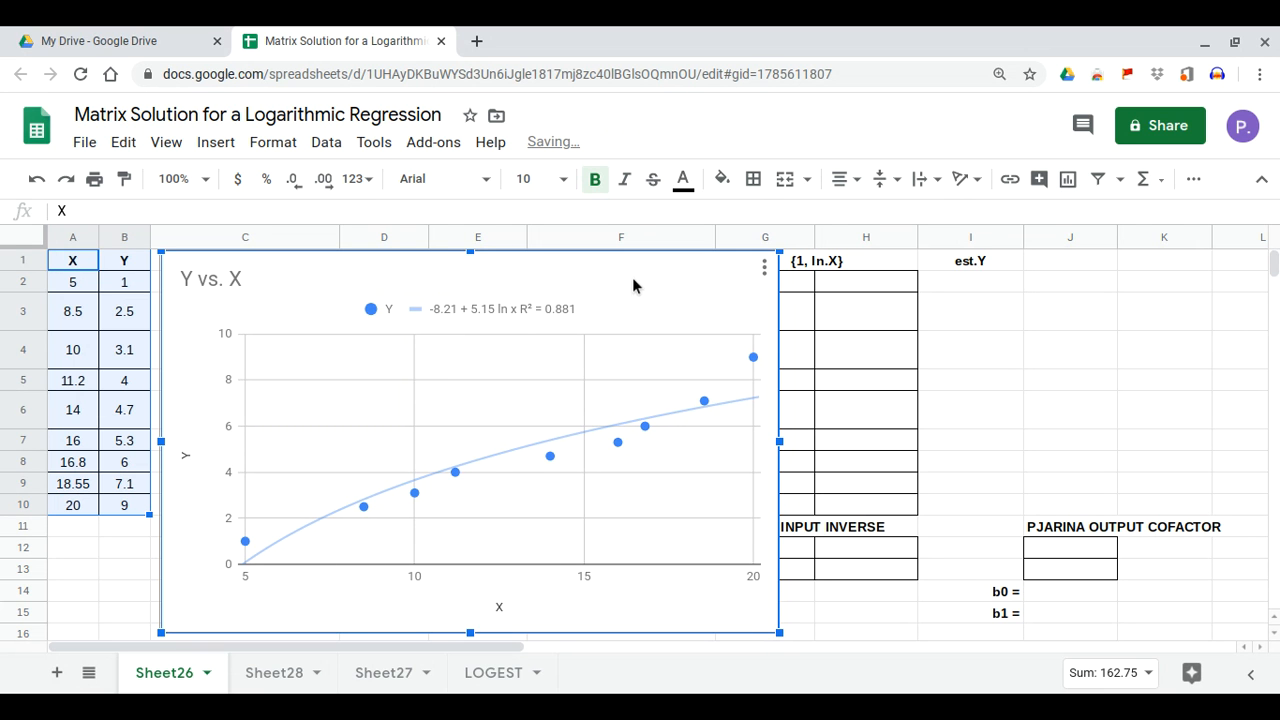
{"action": "left_click_drag", "start_coordinate": [594, 397], "coordinate": [470, 665]}
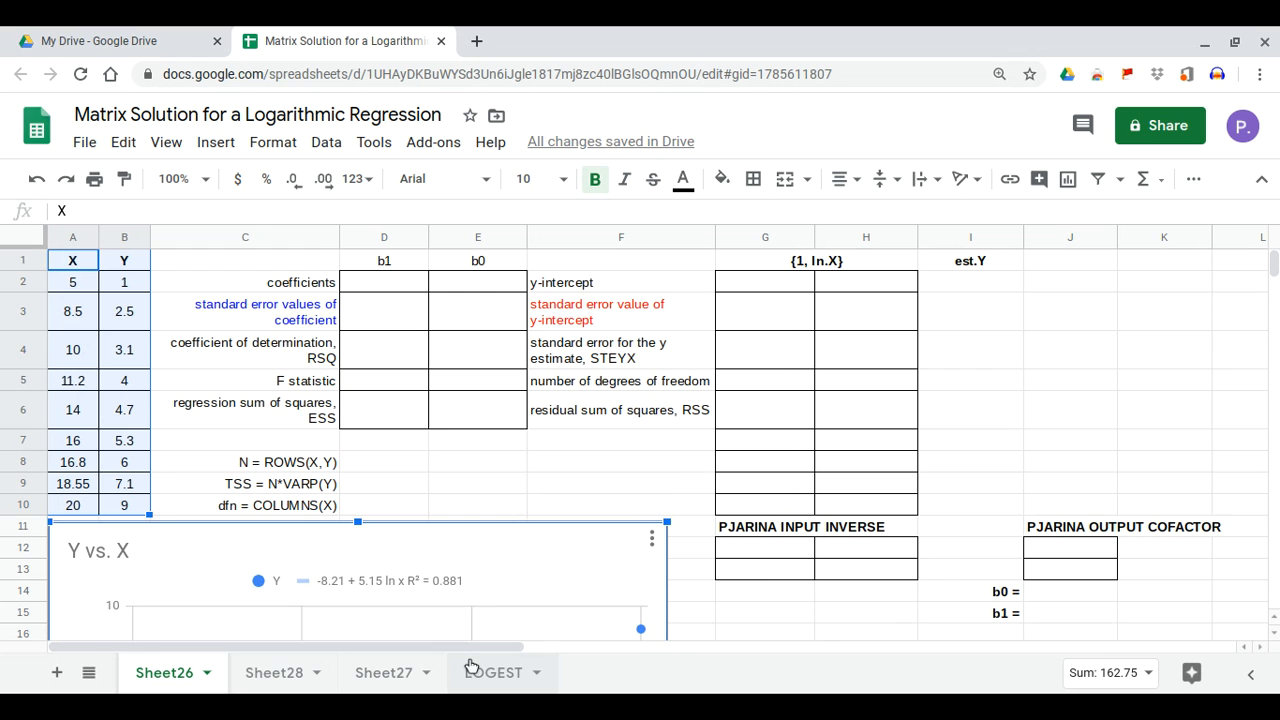
{"action": "scroll", "coordinate": [595, 430], "scroll_direction": "down", "scroll_amount": 4}
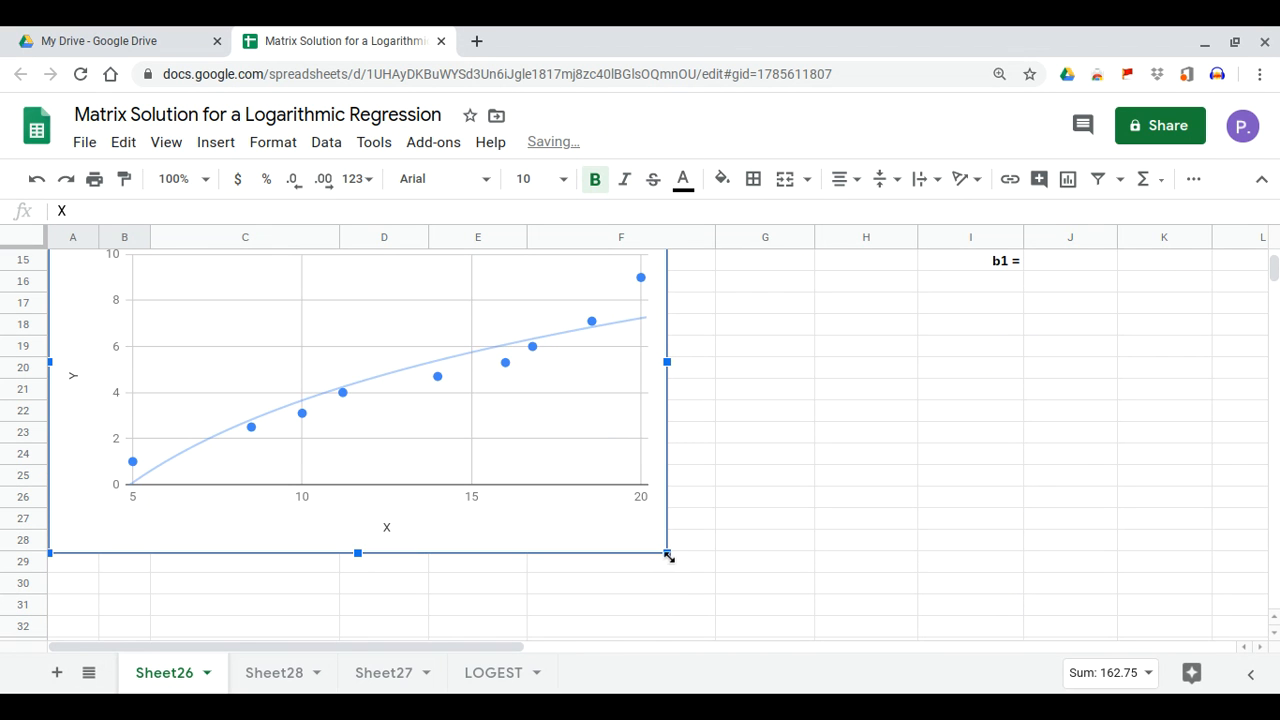
{"action": "left_click_drag", "start_coordinate": [668, 555], "coordinate": [708, 578]}
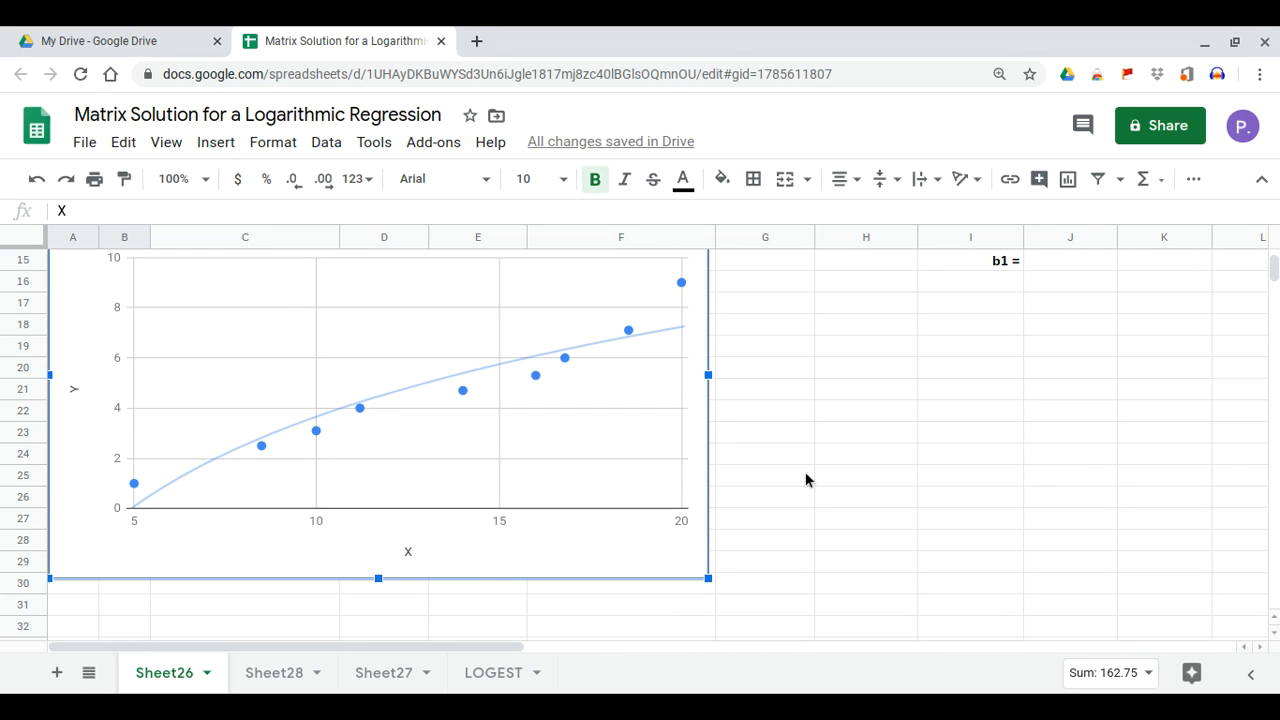
Step: Enter 1 in G2 and fill G3:G10 with the same value using =G2 copied down
{"action": "scroll", "coordinate": [805, 480], "scroll_direction": "up", "scroll_amount": 4}
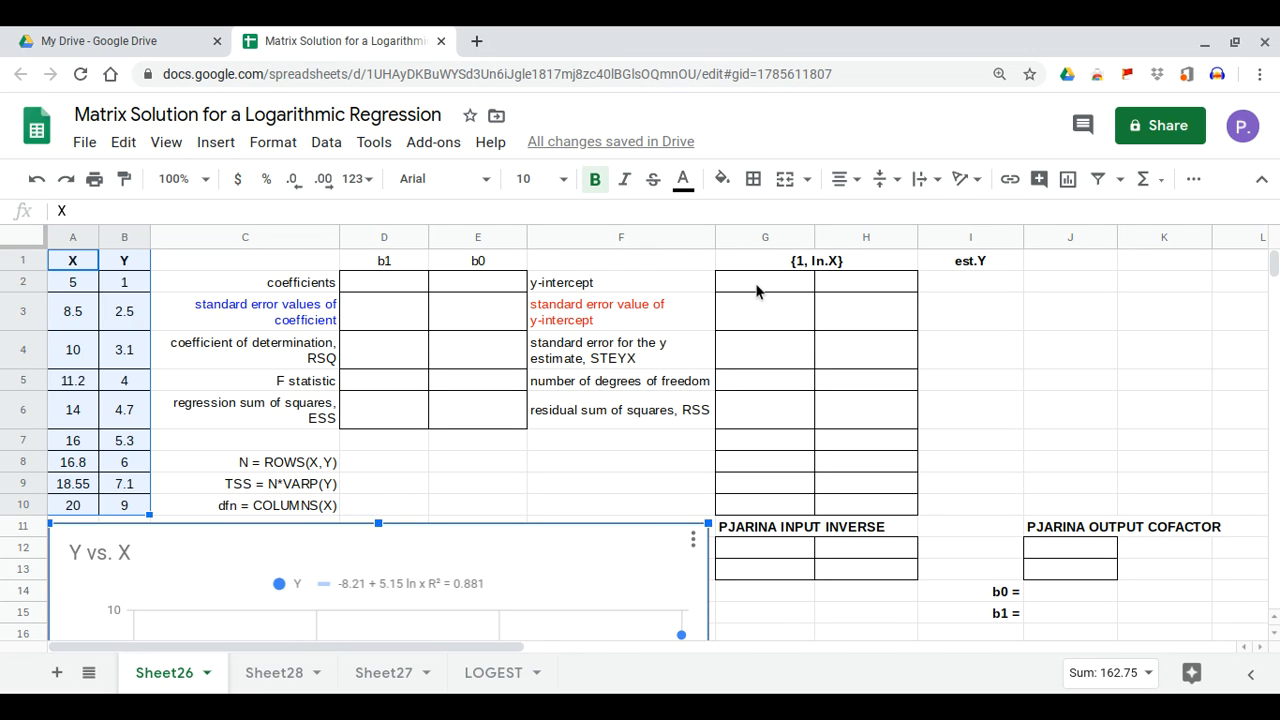
{"action": "left_click", "coordinate": [757, 287]}
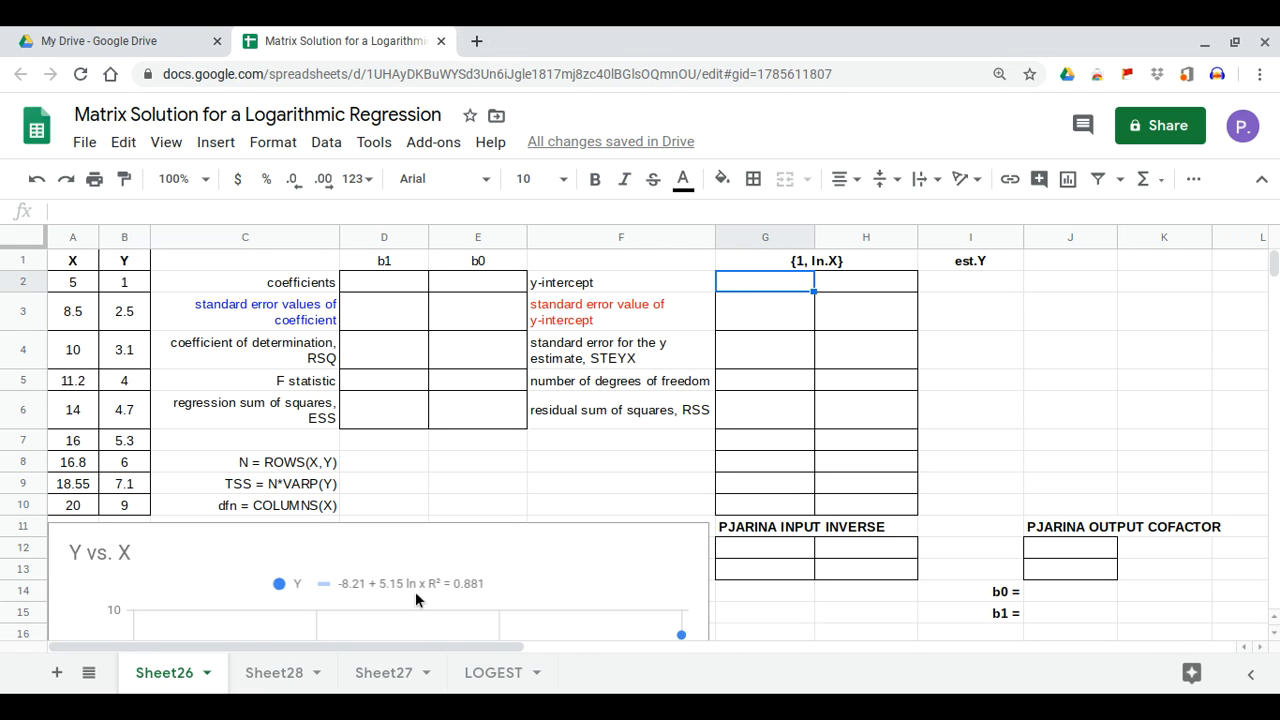
{"action": "type", "text": "1"}
{"action": "double_click", "coordinate": [814, 291]}
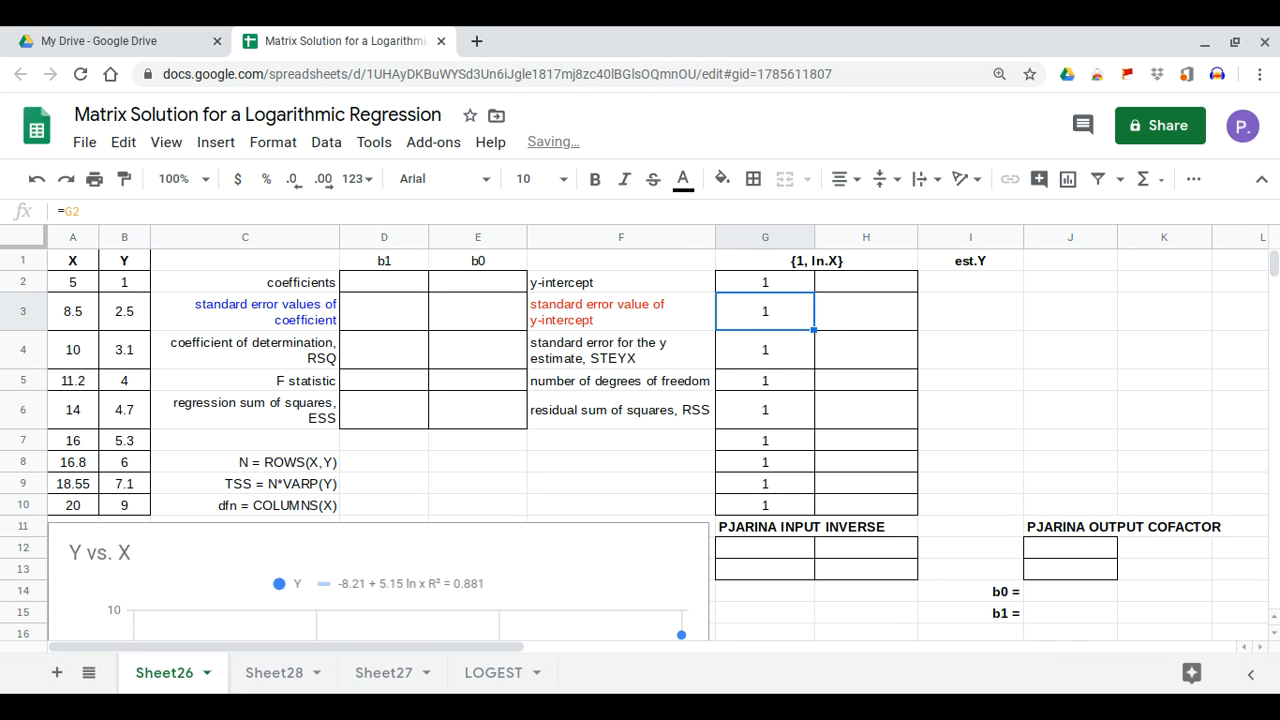
Step: Fill H2:H10 with the natural logarithms of X by entering =ARRAYFORMULA(LN(A2:A10)) in H2
{"action": "left_click", "coordinate": [844, 280]}
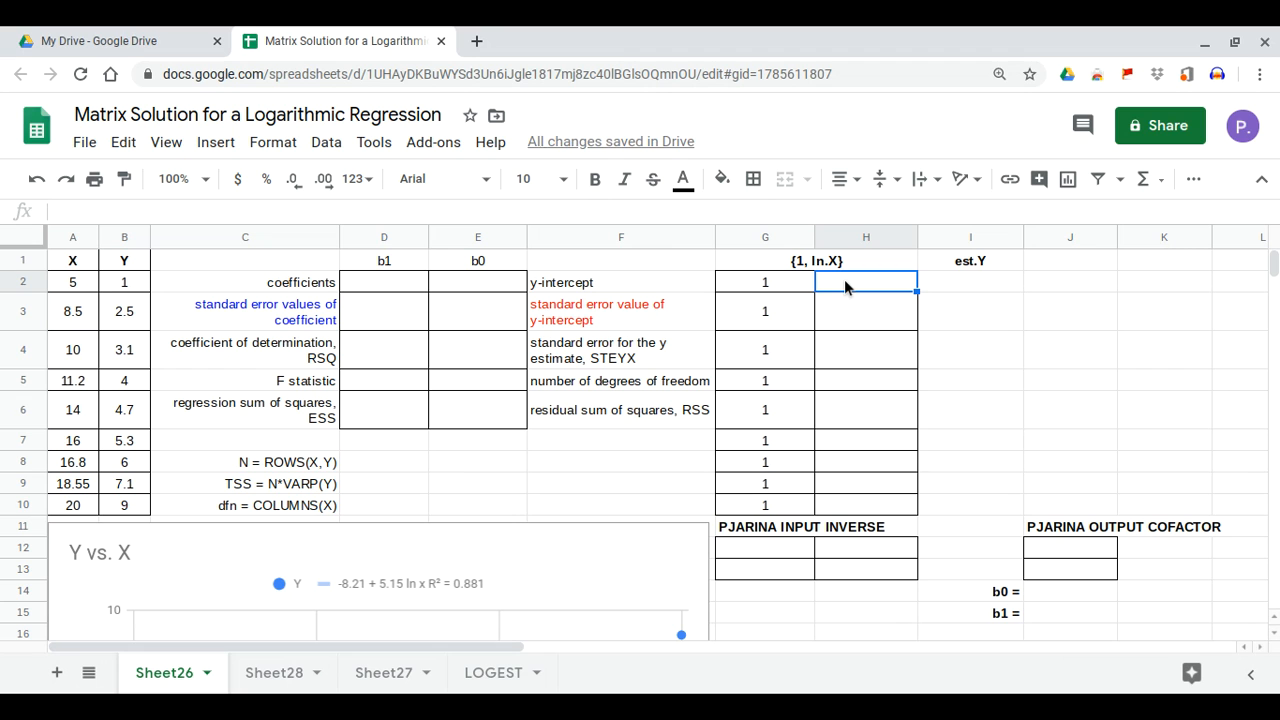
{"action": "type", "text": "=arra"}
{"action": "left_click", "coordinate": [869, 309]}
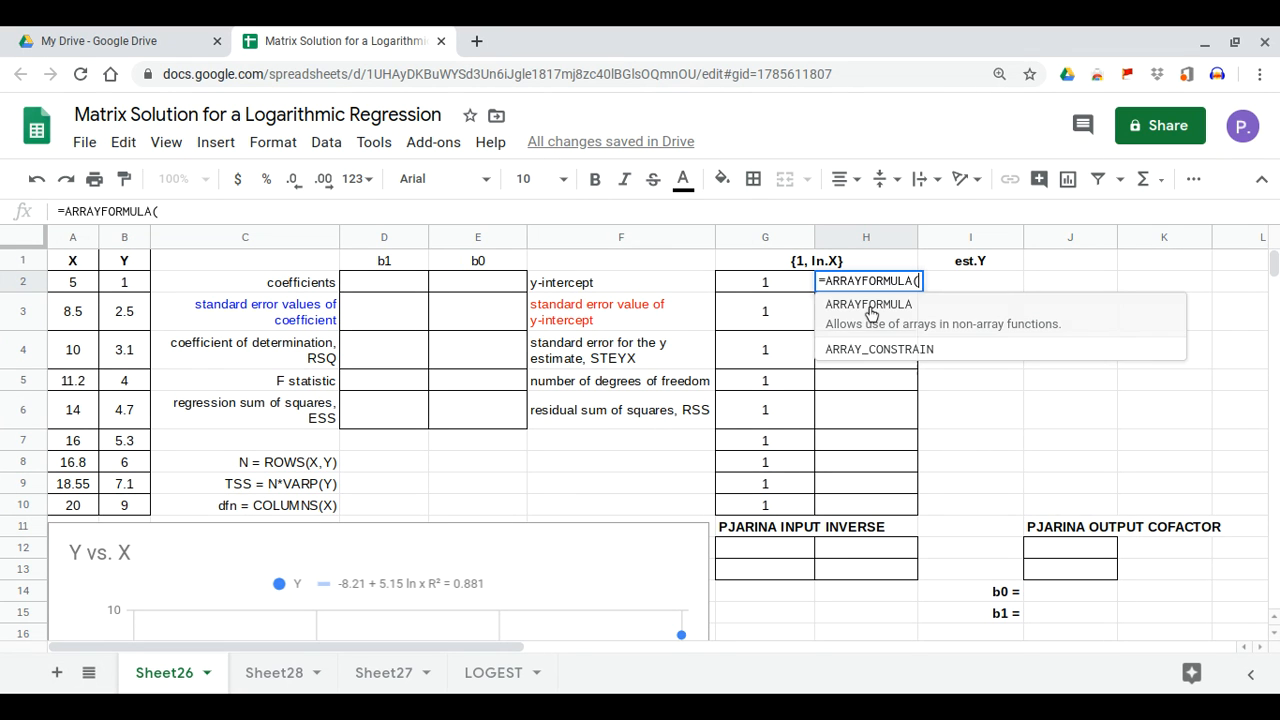
{"action": "type", "text": "ln"}
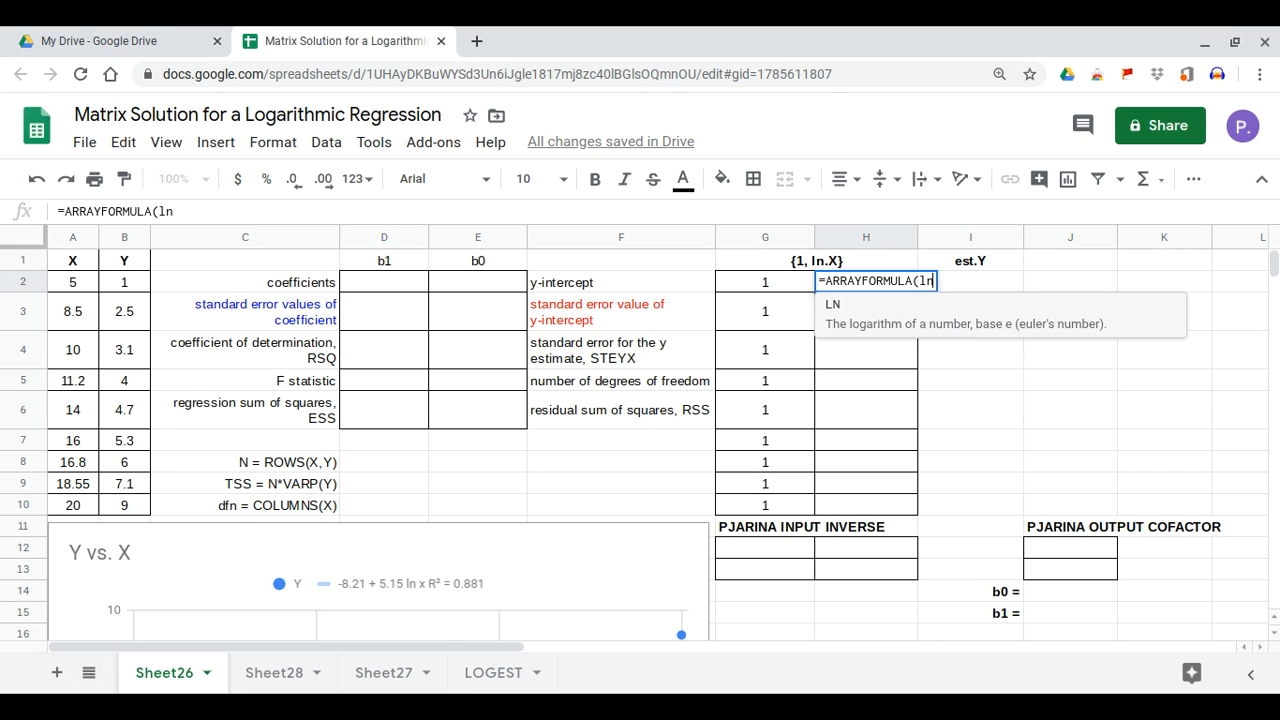
{"action": "left_click", "coordinate": [893, 317]}
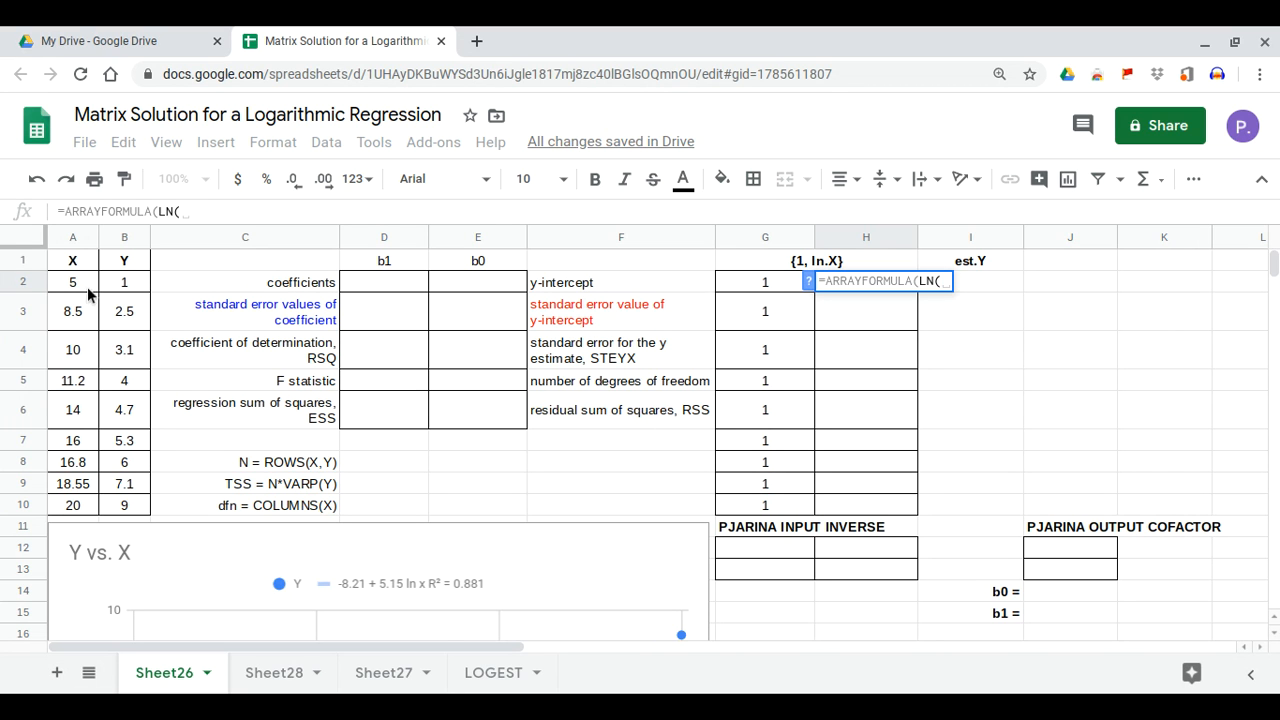
{"action": "left_click_drag", "start_coordinate": [79, 283], "coordinate": [84, 510]}
{"action": "key", "text": "Return"}
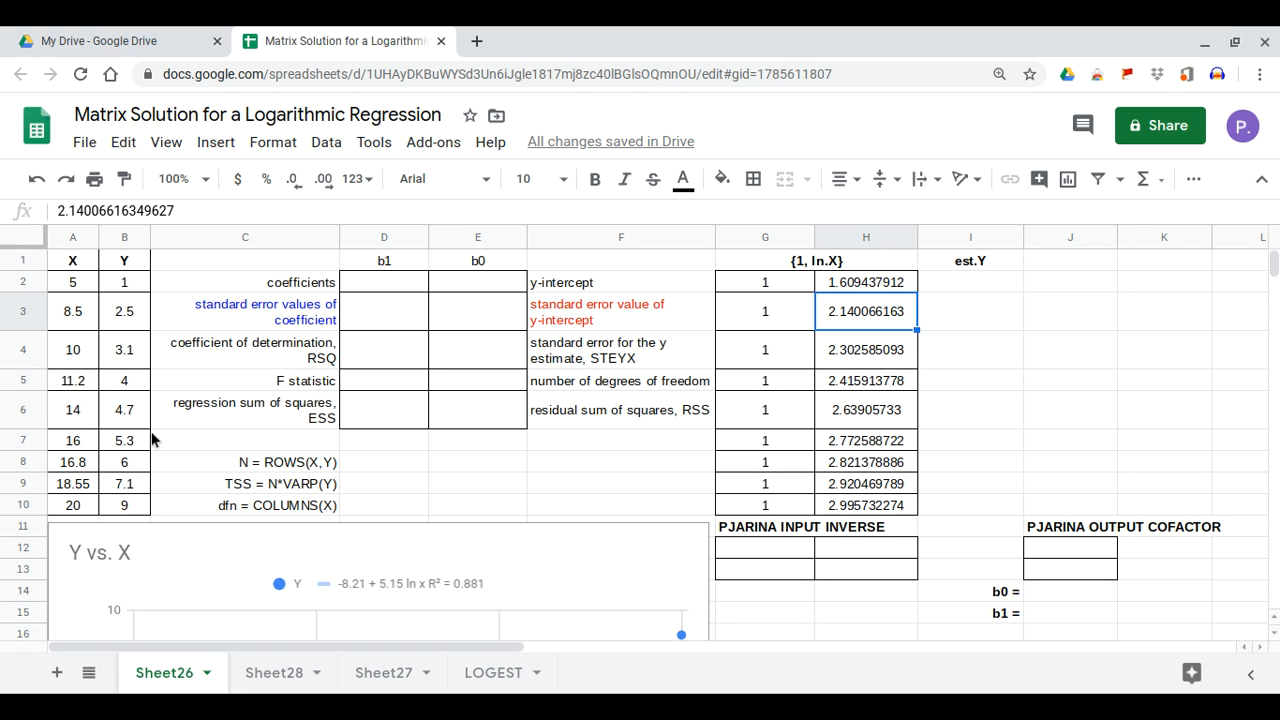
Step: Compute the input inverse matrix in G12 with =MINVERSE(MMULT(TRANSPOSE(G2:H10),G2:H10))
{"action": "left_click", "coordinate": [760, 550]}
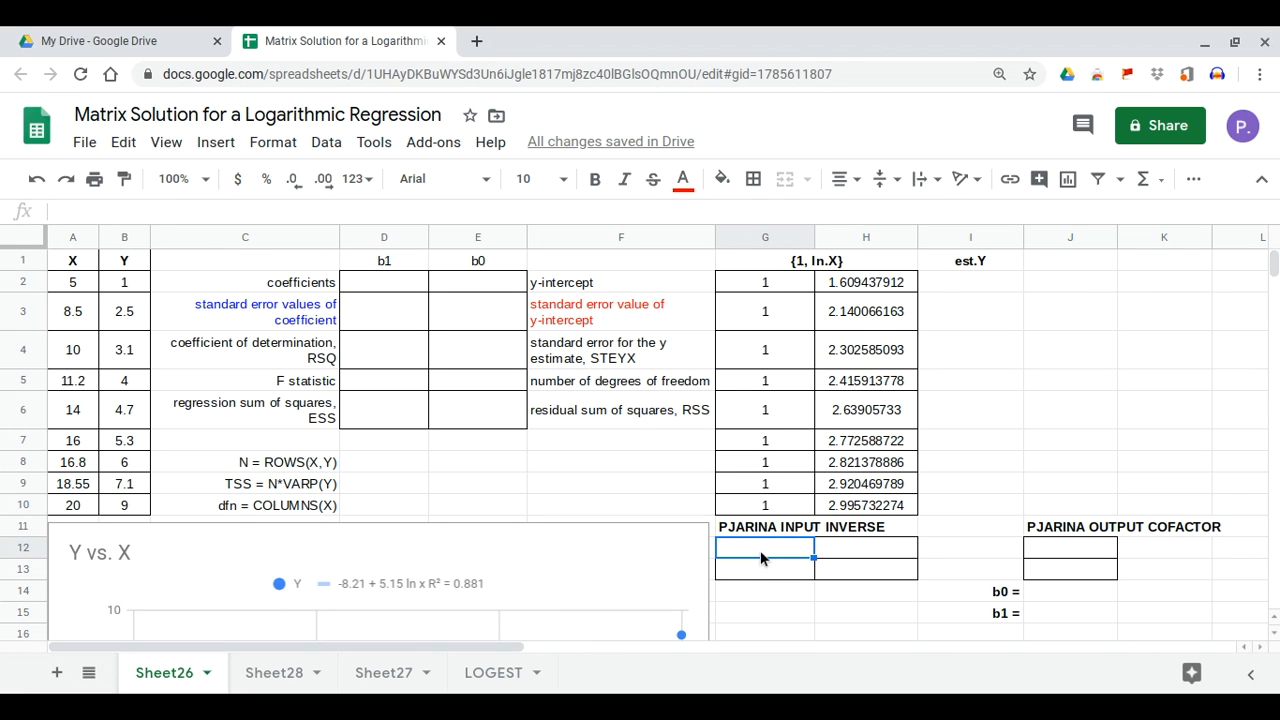
{"action": "type", "text": "=m"}
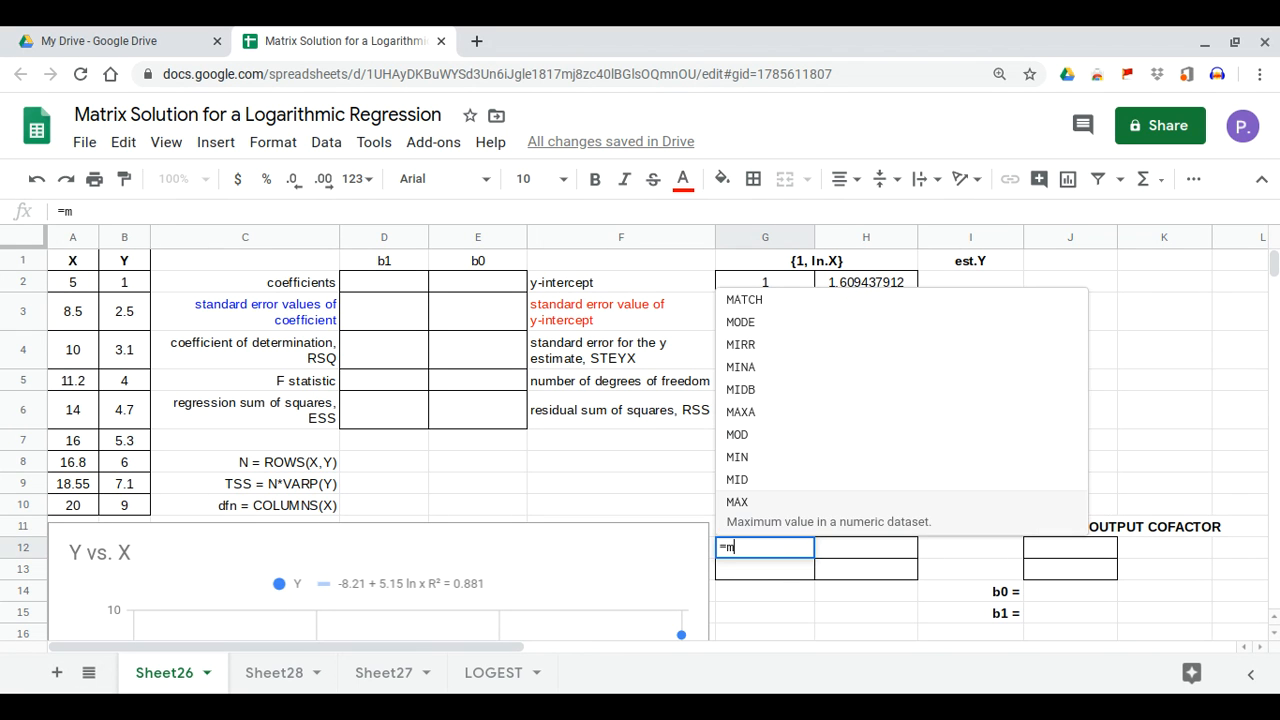
{"action": "type", "text": "inv"}
{"action": "left_click", "coordinate": [810, 517]}
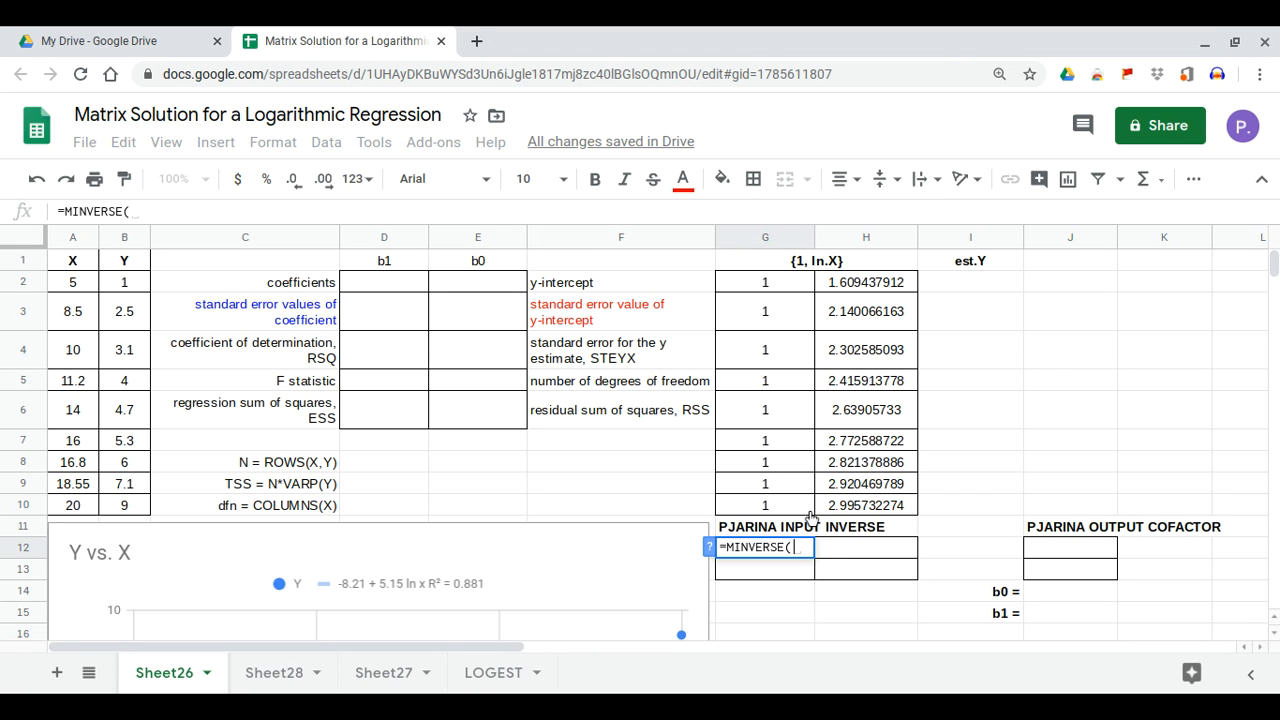
{"action": "type", "text": "mm"}
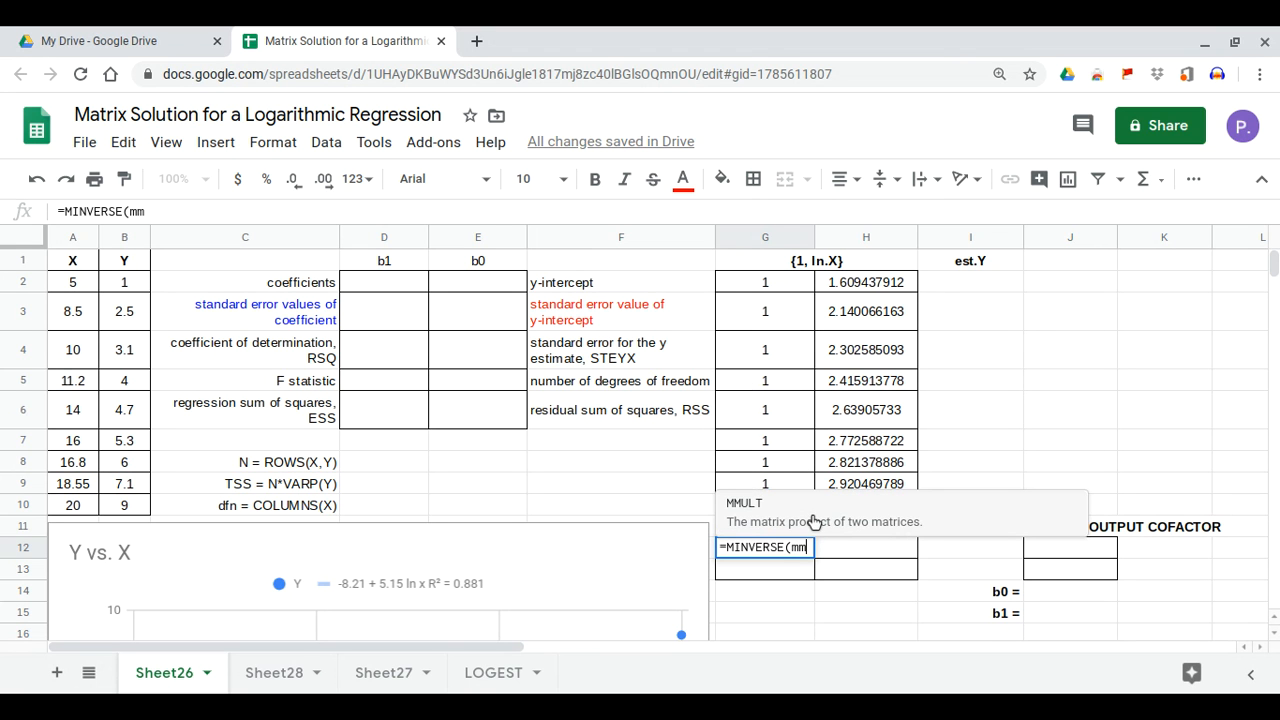
{"action": "left_click", "coordinate": [813, 521]}
{"action": "type", "text": "tra"}
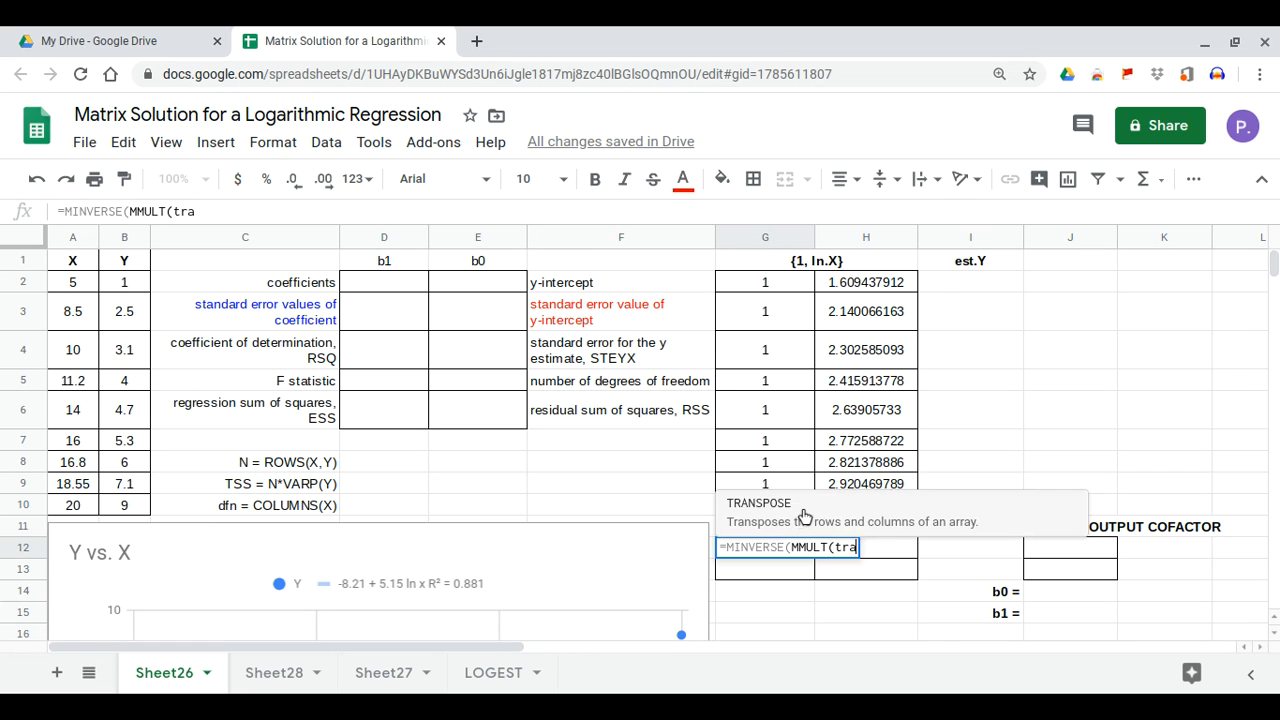
{"action": "left_click", "coordinate": [804, 516]}
{"action": "left_click_drag", "start_coordinate": [763, 289], "coordinate": [866, 515]}
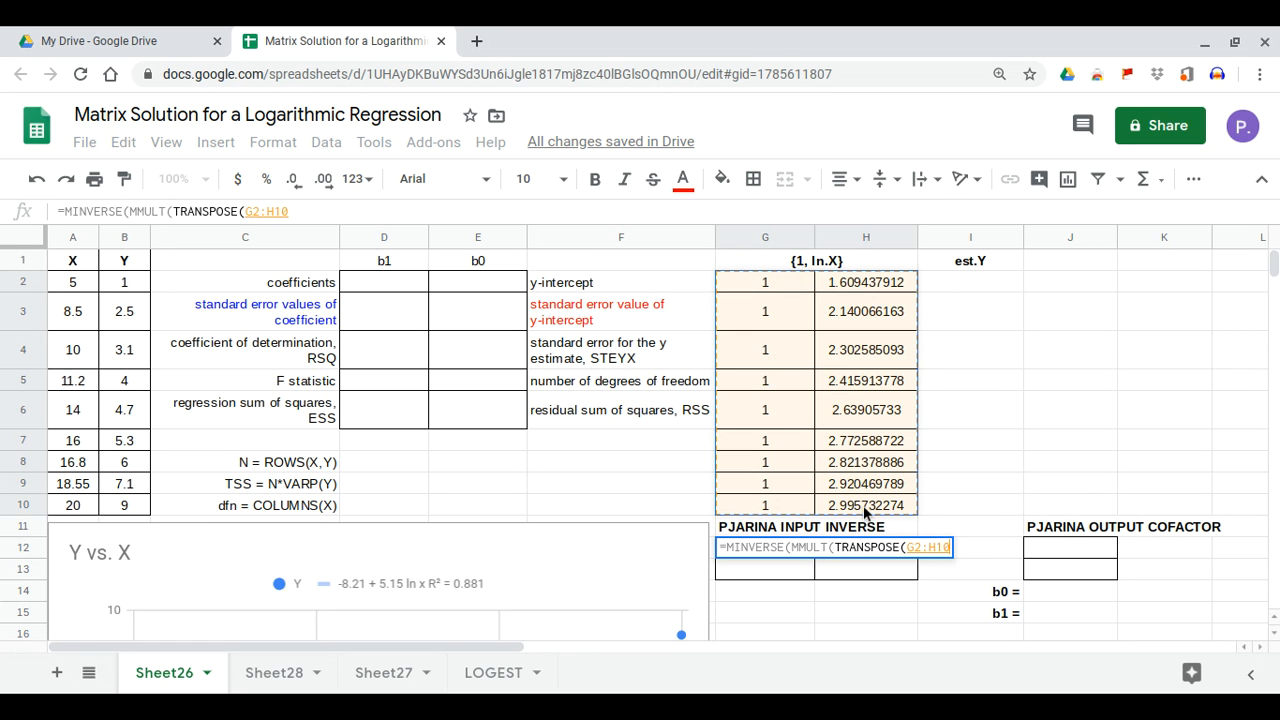
{"action": "type", "text": "),"}
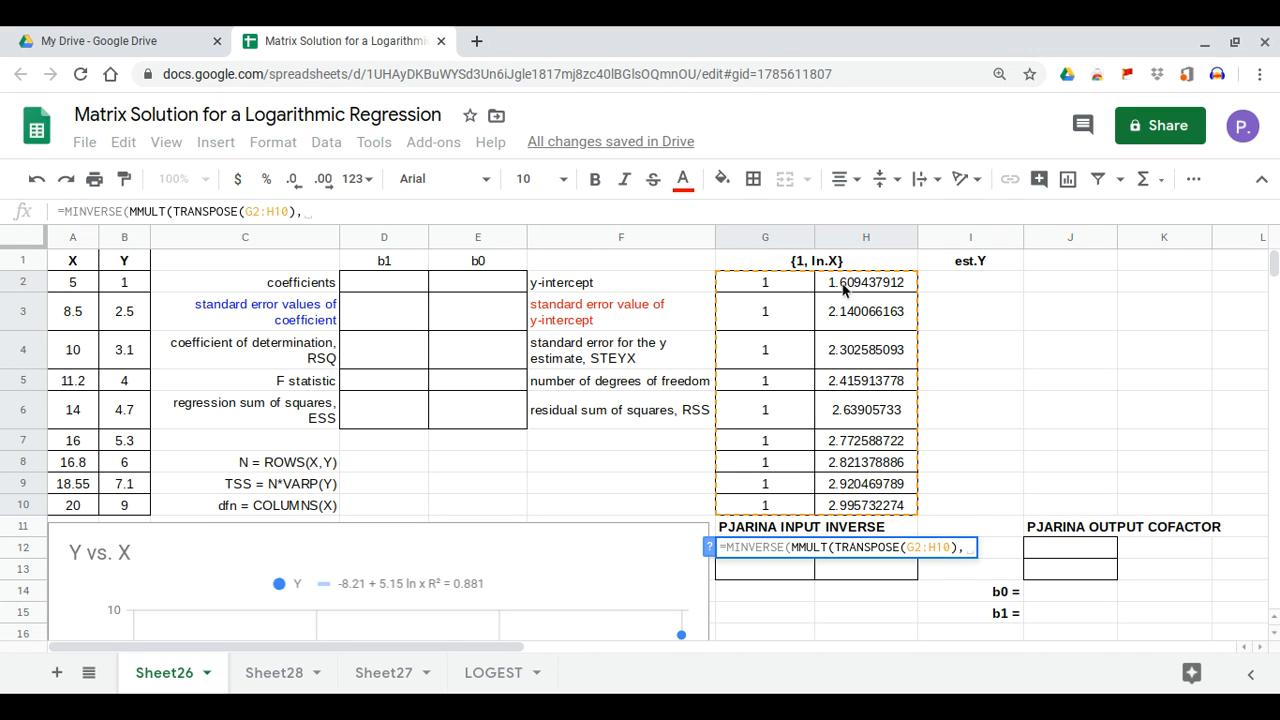
{"action": "left_click_drag", "start_coordinate": [802, 292], "coordinate": [822, 318]}
{"action": "left_click_drag", "start_coordinate": [838, 369], "coordinate": [866, 507]}
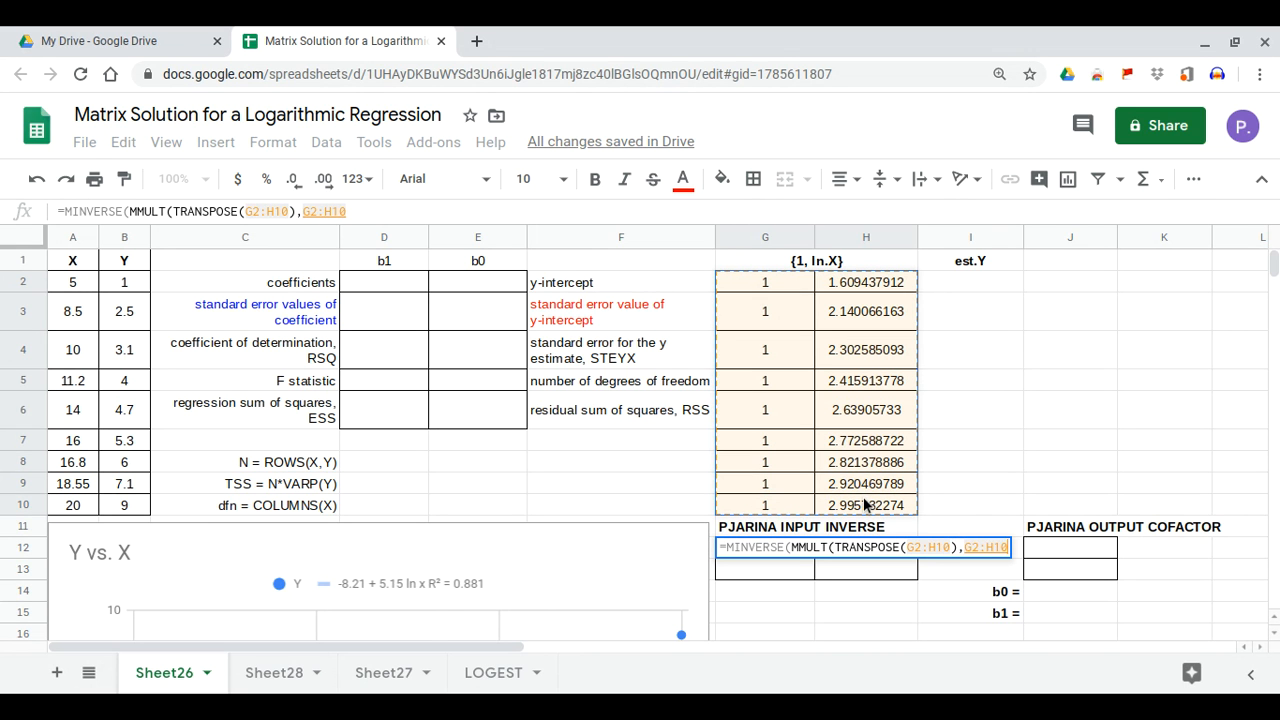
{"action": "key", "text": "Return"}
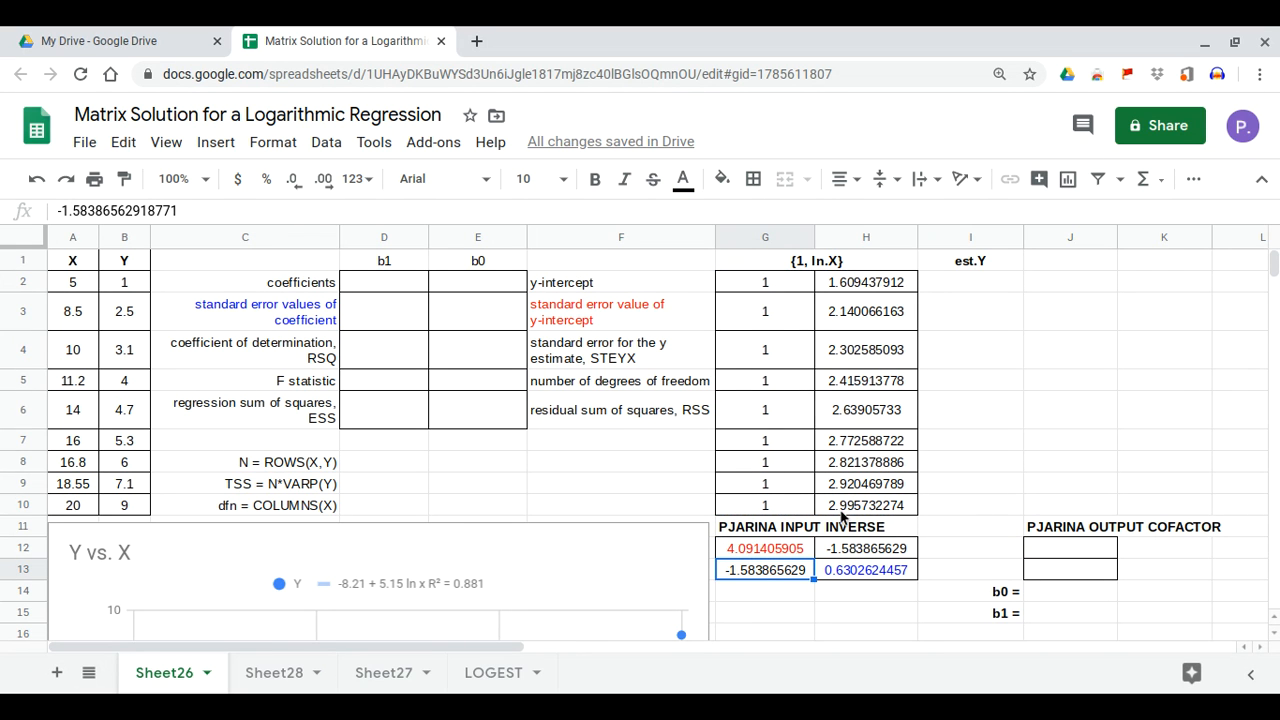
Step: Compute the output cofactor in J12 with =MMULT(TRANSPOSE(G2:H10),B2:B10)
{"action": "left_click", "coordinate": [1062, 558]}
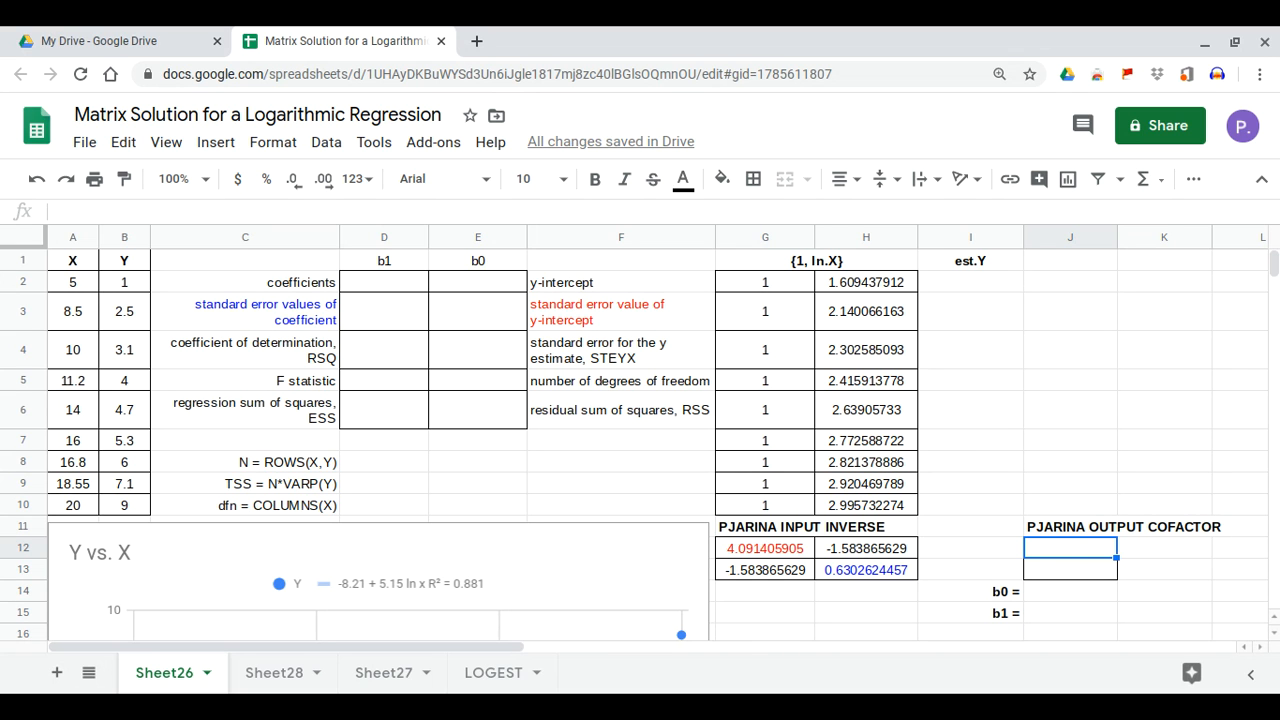
{"action": "type", "text": "="}
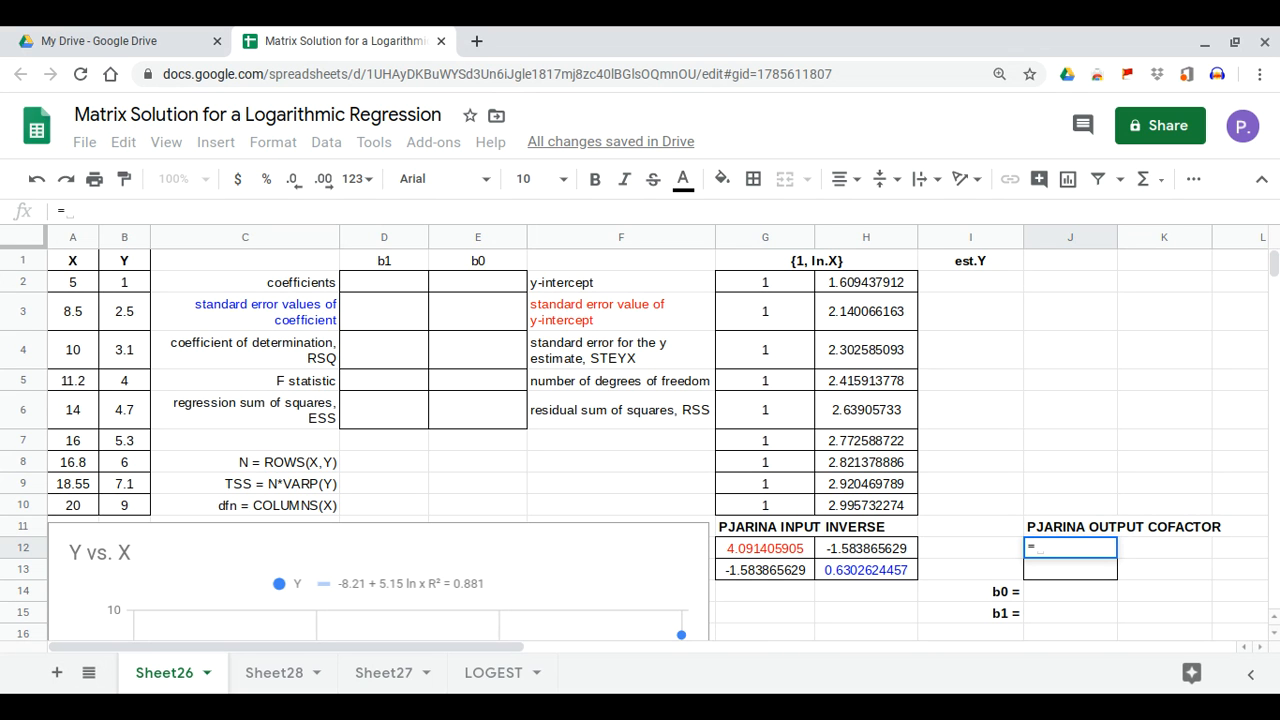
{"action": "type", "text": "mm"}
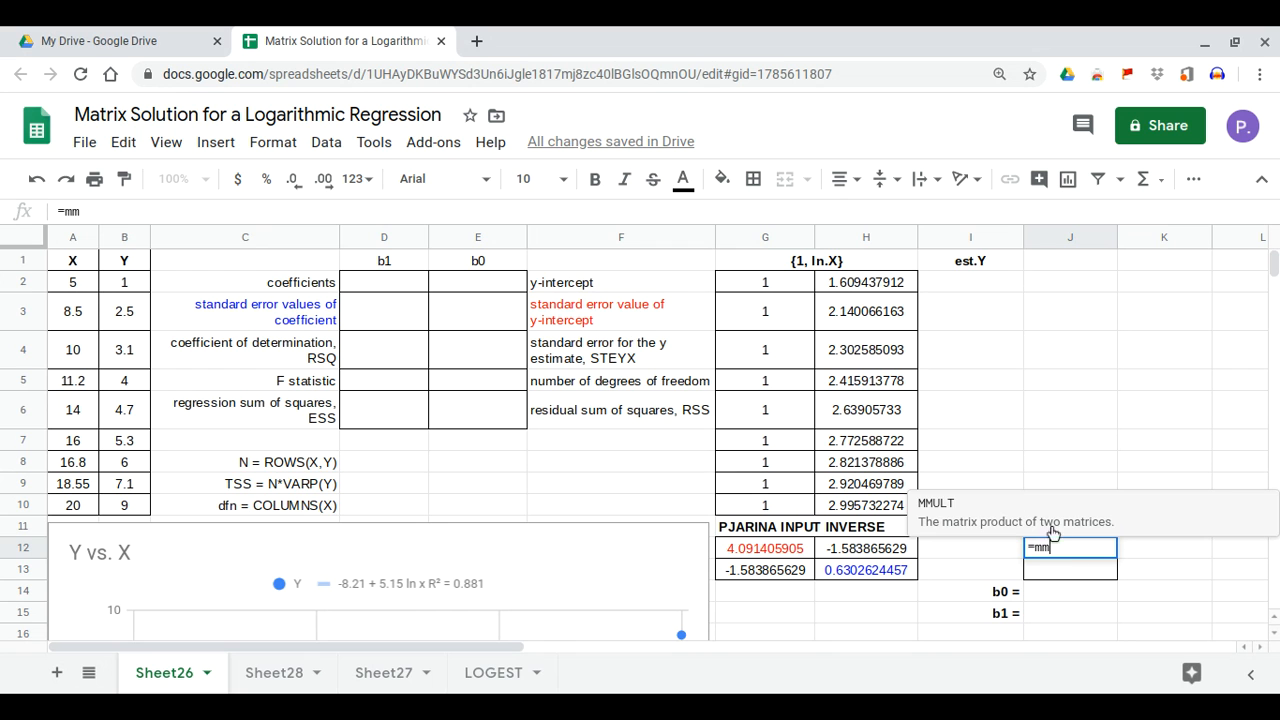
{"action": "key", "text": "Tab"}
{"action": "type", "text": "tra"}
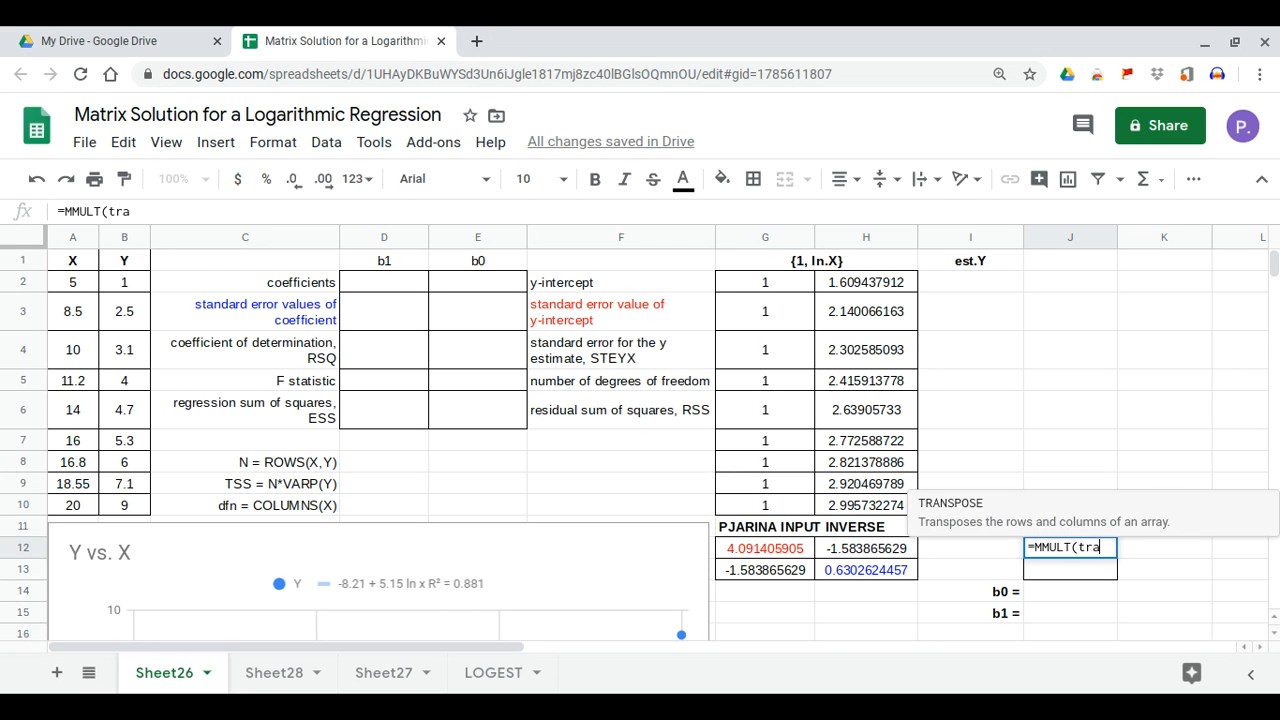
{"action": "key", "text": "Tab"}
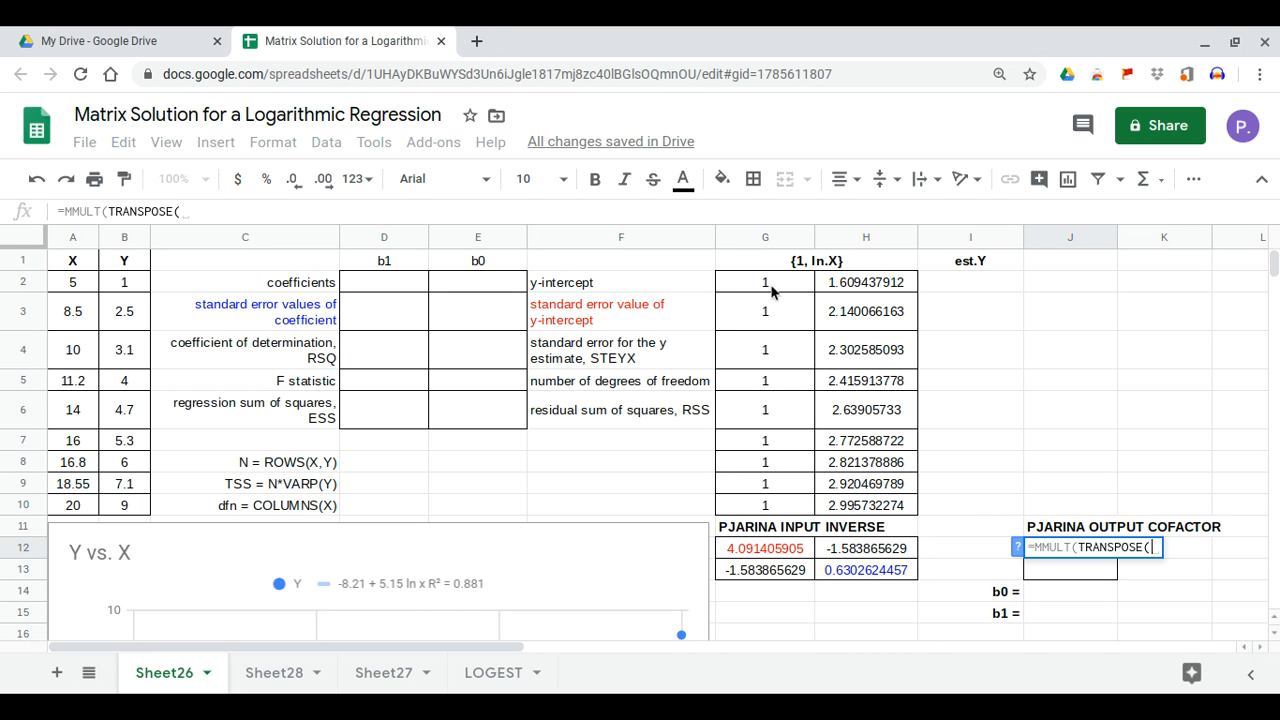
{"action": "left_click_drag", "start_coordinate": [771, 290], "coordinate": [873, 512]}
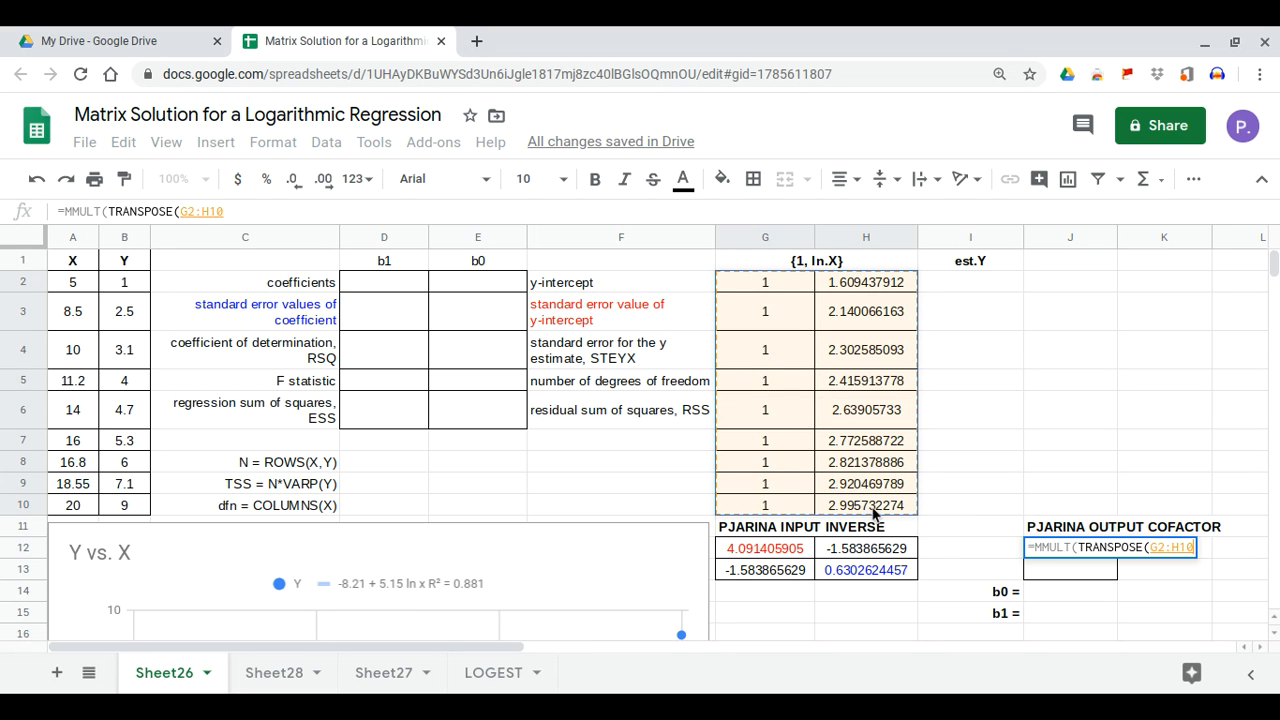
{"action": "type", "text": "),"}
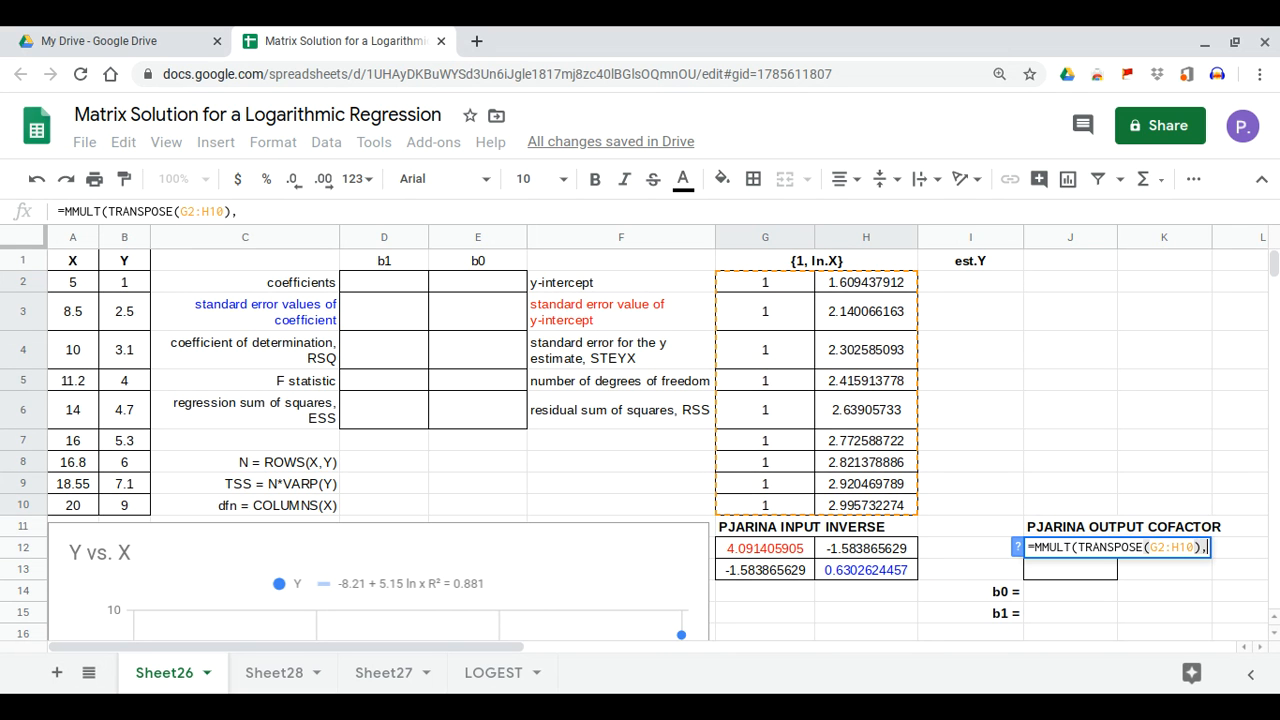
{"action": "left_click_drag", "start_coordinate": [124, 285], "coordinate": [131, 507]}
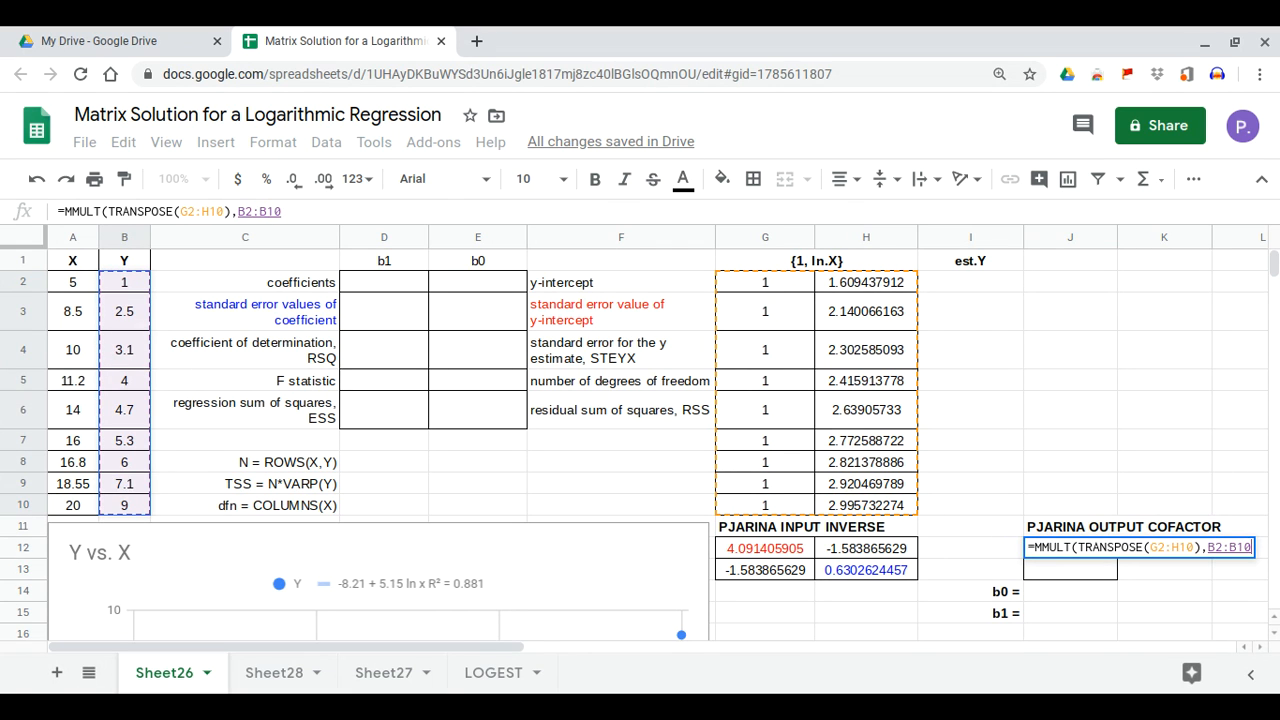
{"action": "key", "text": "Return"}
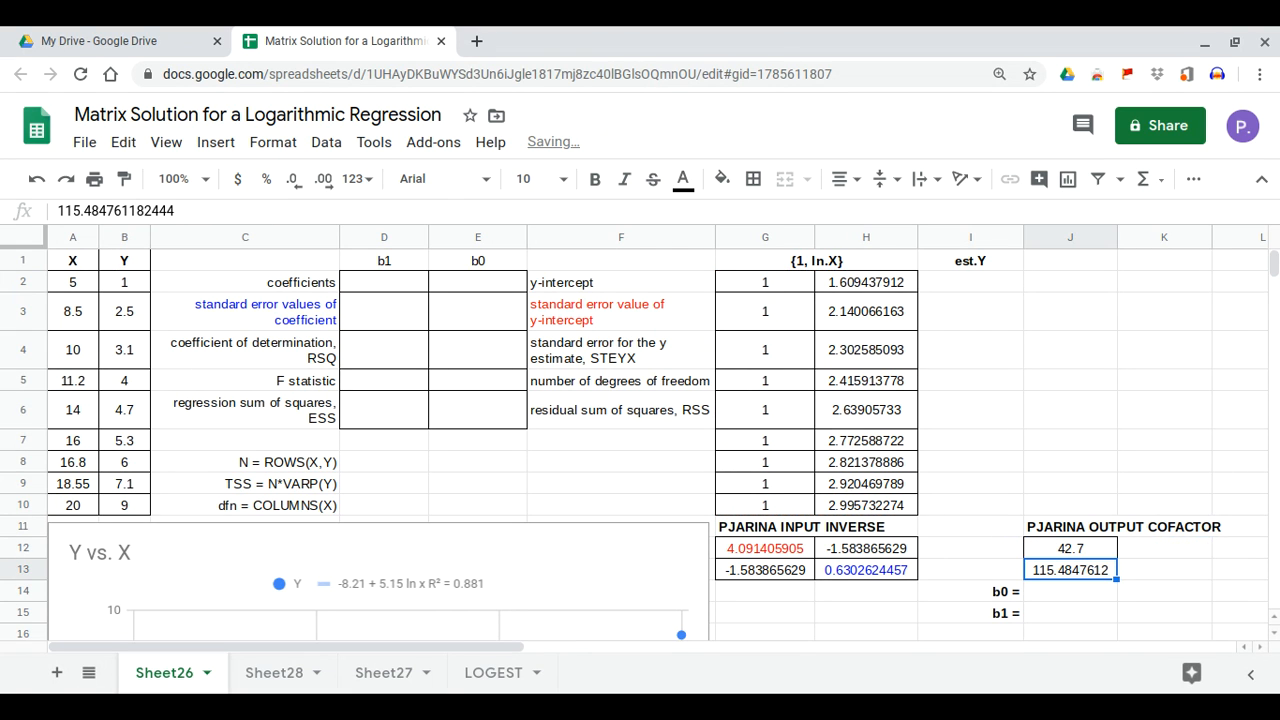
Step: Compute the coefficients b0 and b1 in J14:J15 by entering =MMULT(G12:H13,J12:J13) in J14
{"action": "left_click", "coordinate": [1085, 595]}
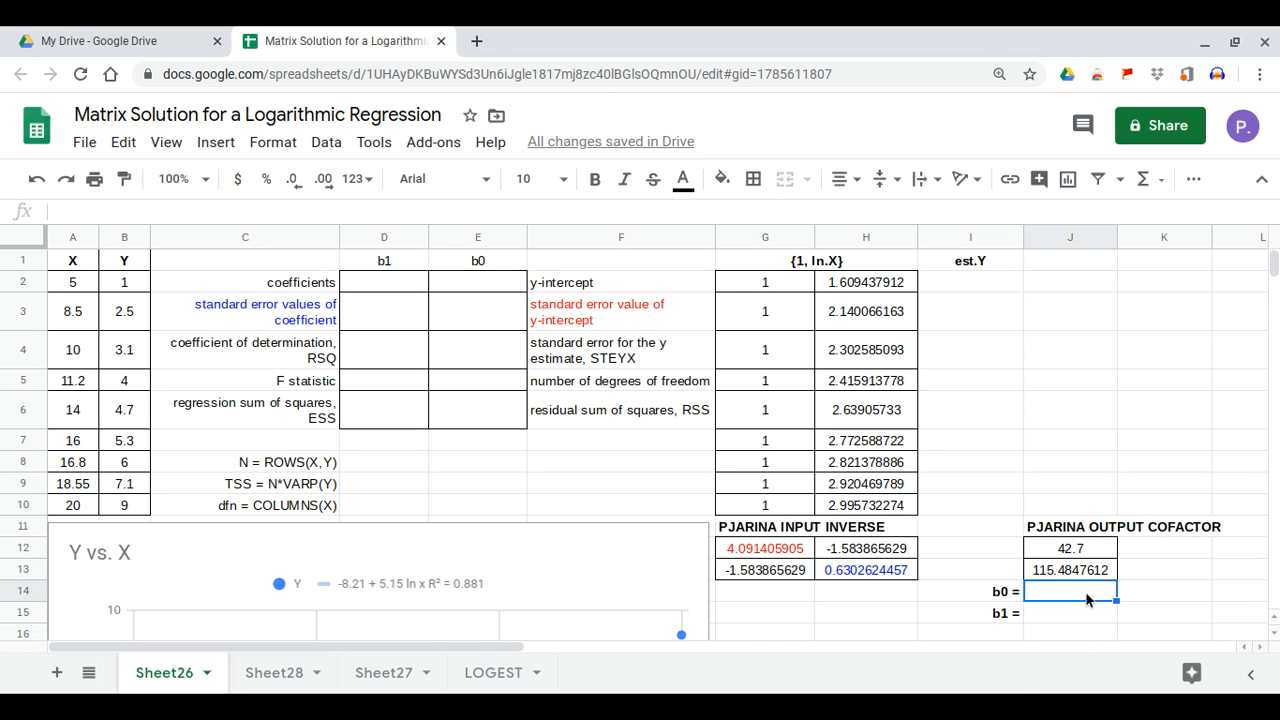
{"action": "type", "text": "=mm"}
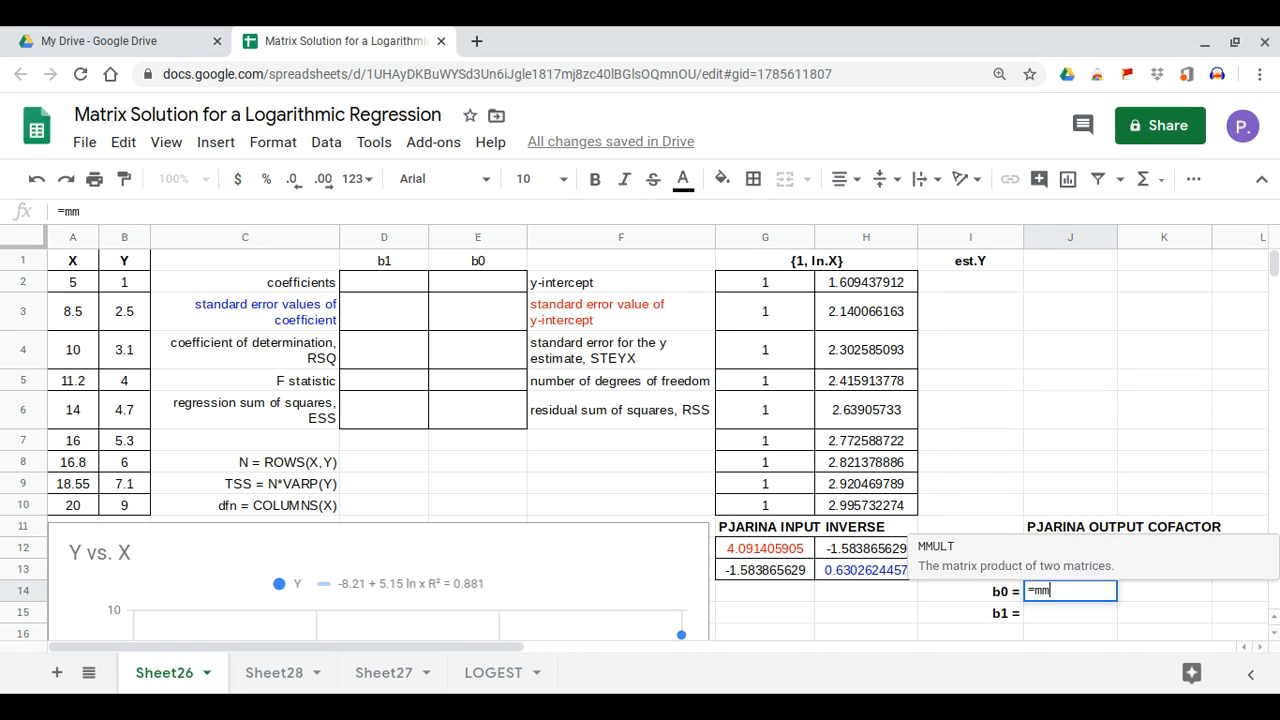
{"action": "left_click", "coordinate": [1046, 568]}
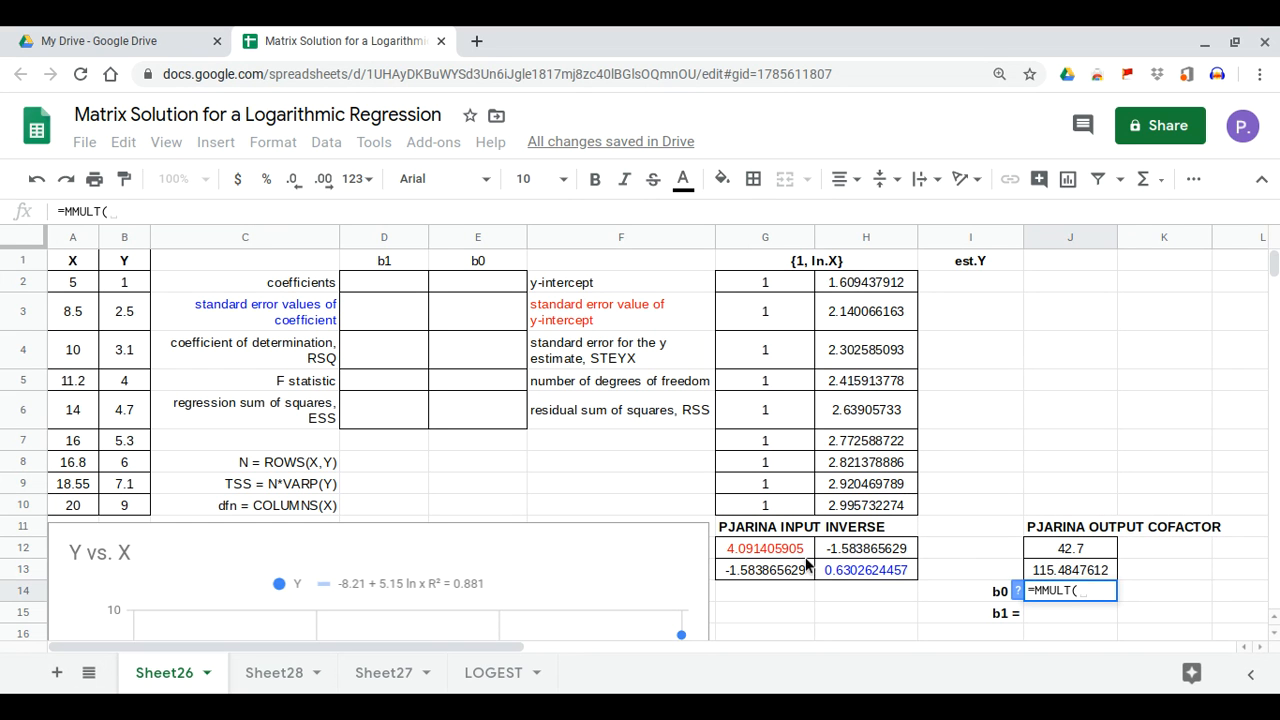
{"action": "left_click_drag", "start_coordinate": [786, 558], "coordinate": [829, 570]}
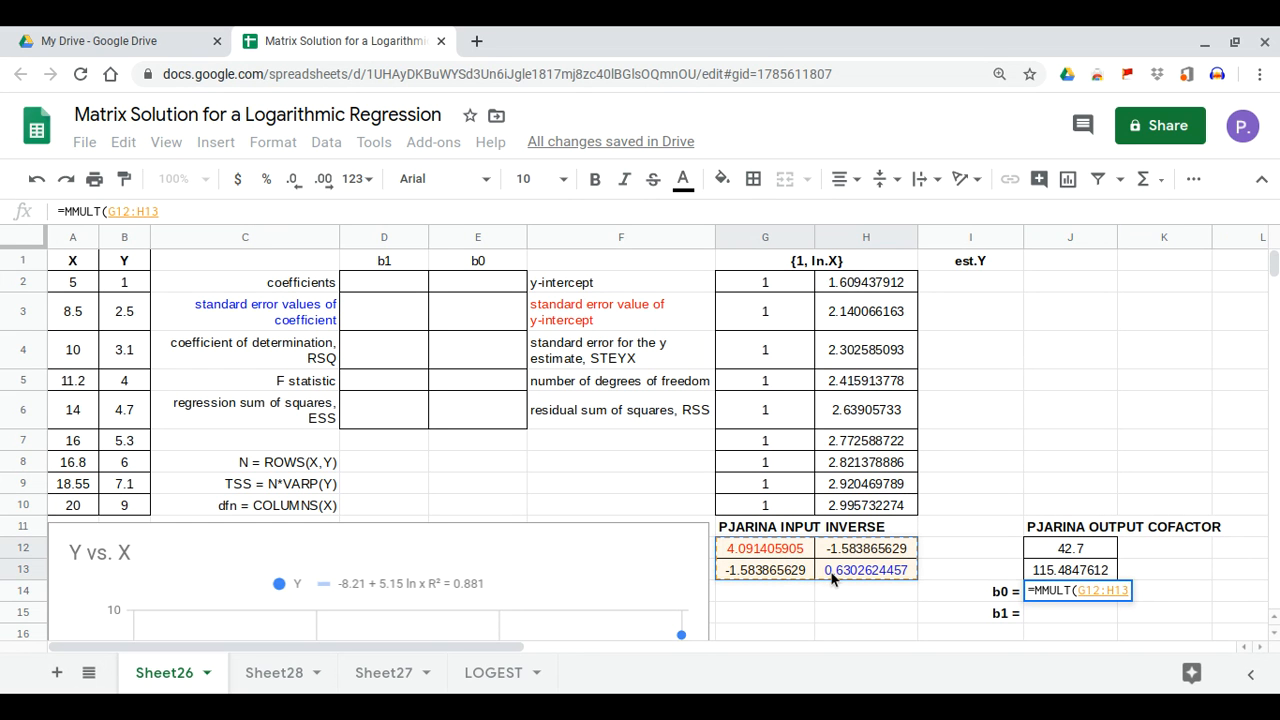
{"action": "type", "text": ","}
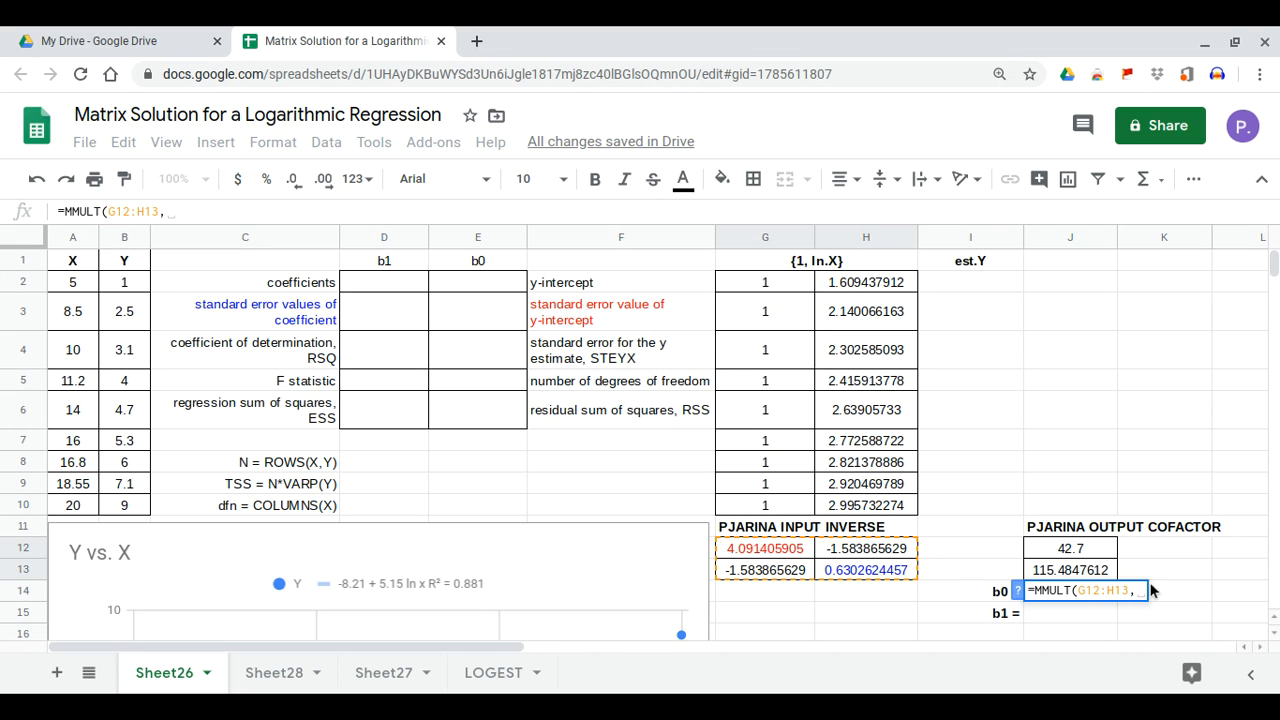
{"action": "left_click_drag", "start_coordinate": [1107, 560], "coordinate": [1106, 576]}
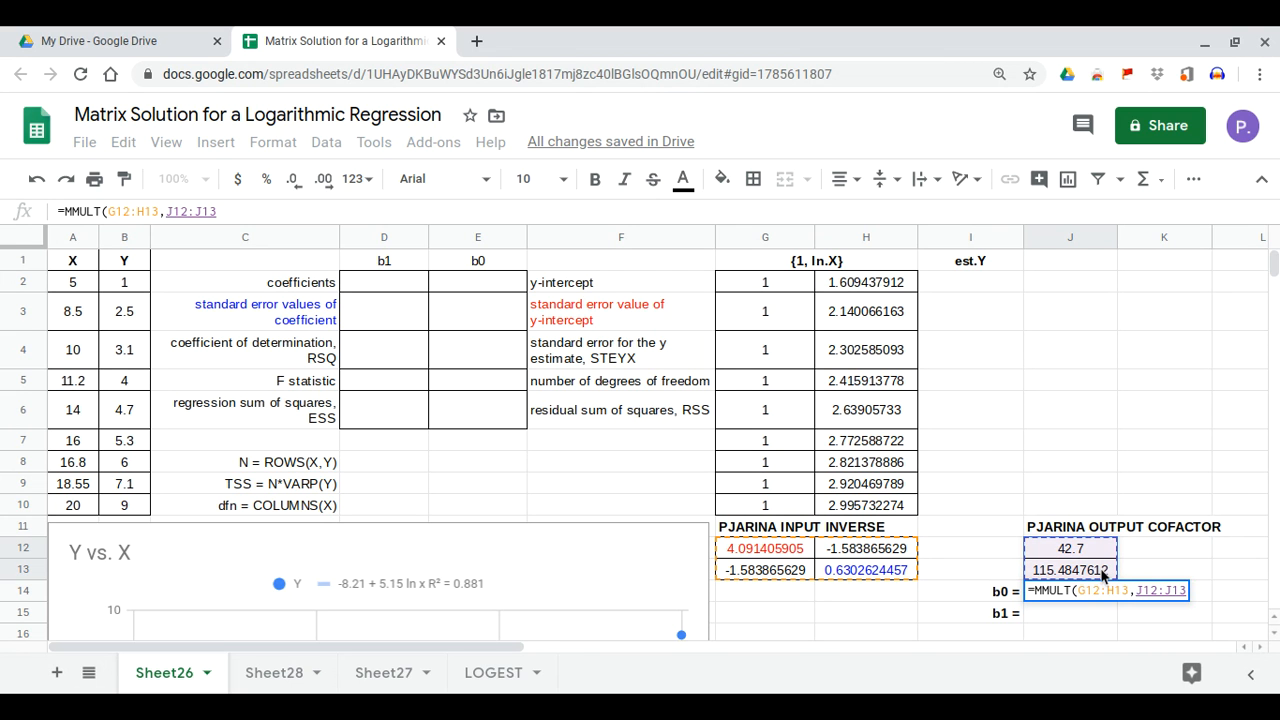
{"action": "key", "text": "Return"}
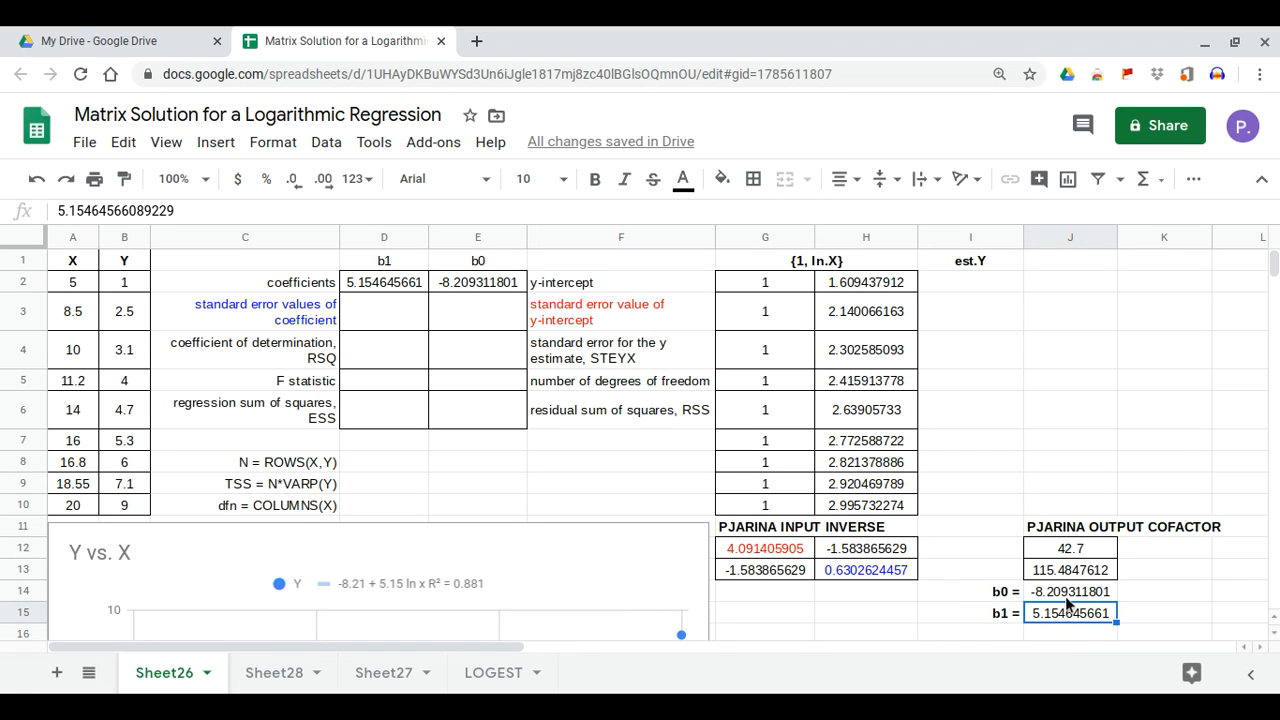
Step: Check b0 and b1 in J14 and J15 against their linked coefficient cells E2 and D2
{"action": "left_click", "coordinate": [1067, 598]}
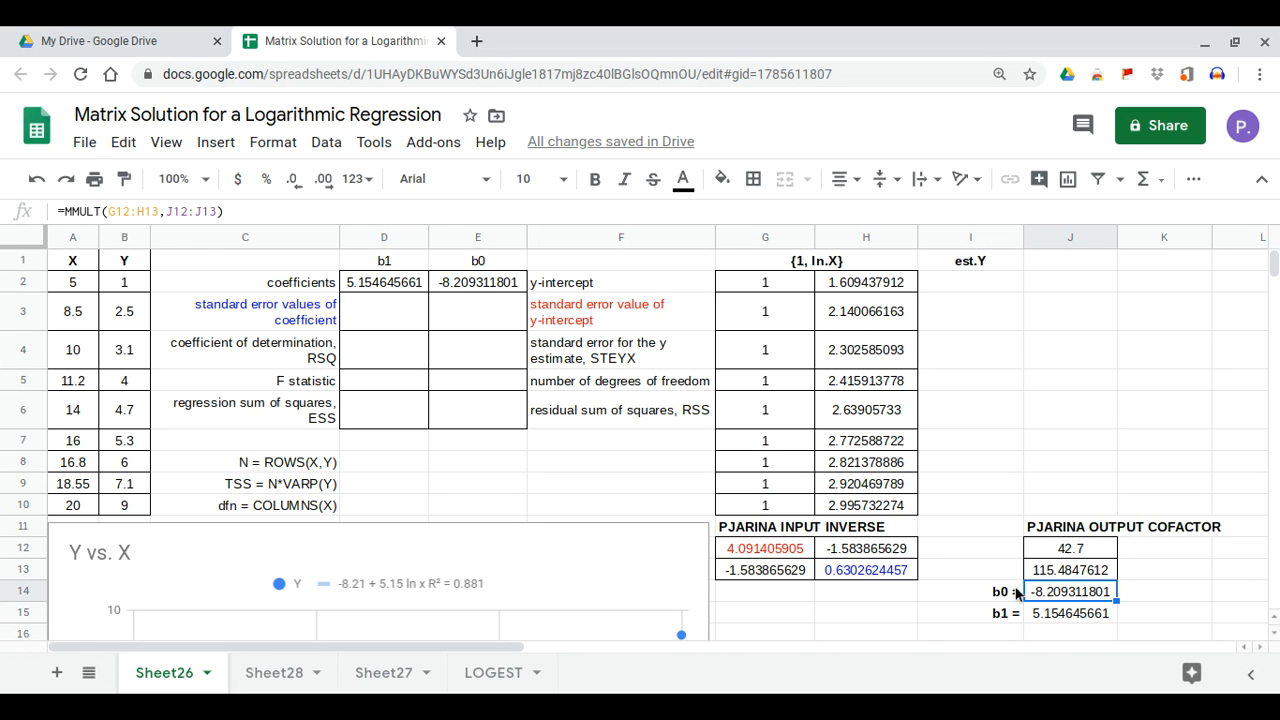
{"action": "left_click", "coordinate": [450, 285]}
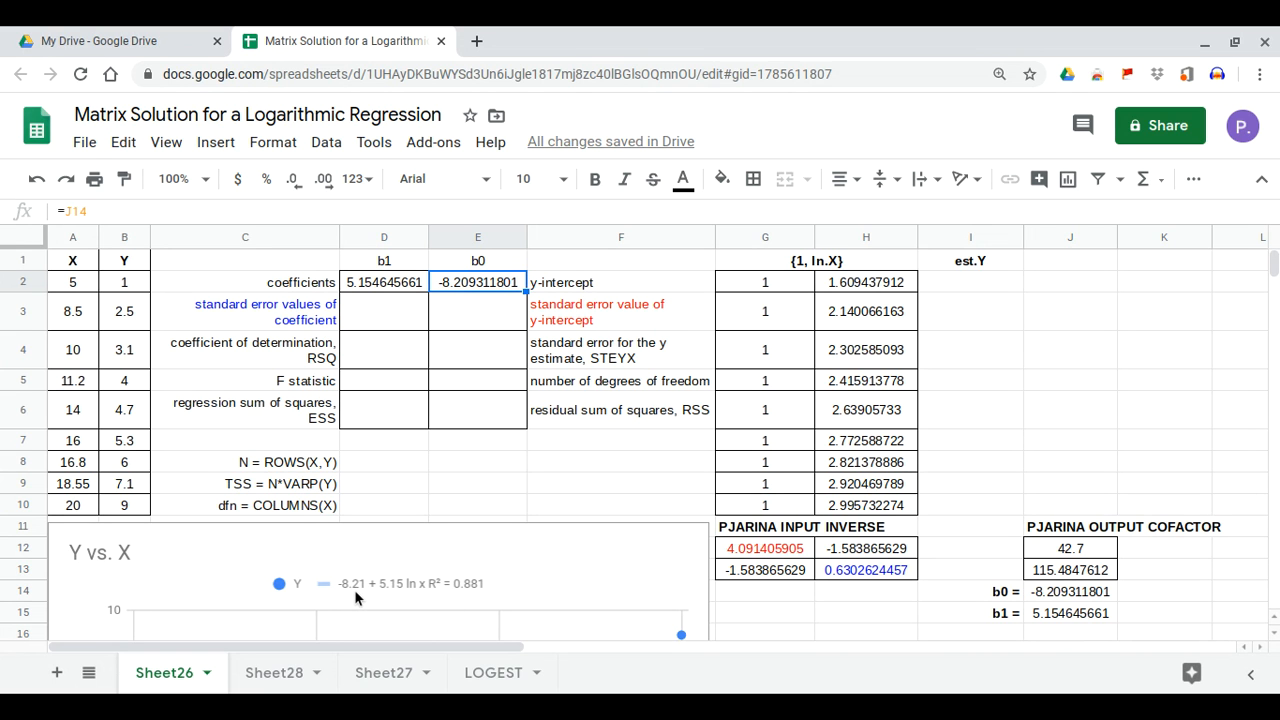
{"action": "left_click", "coordinate": [1076, 613]}
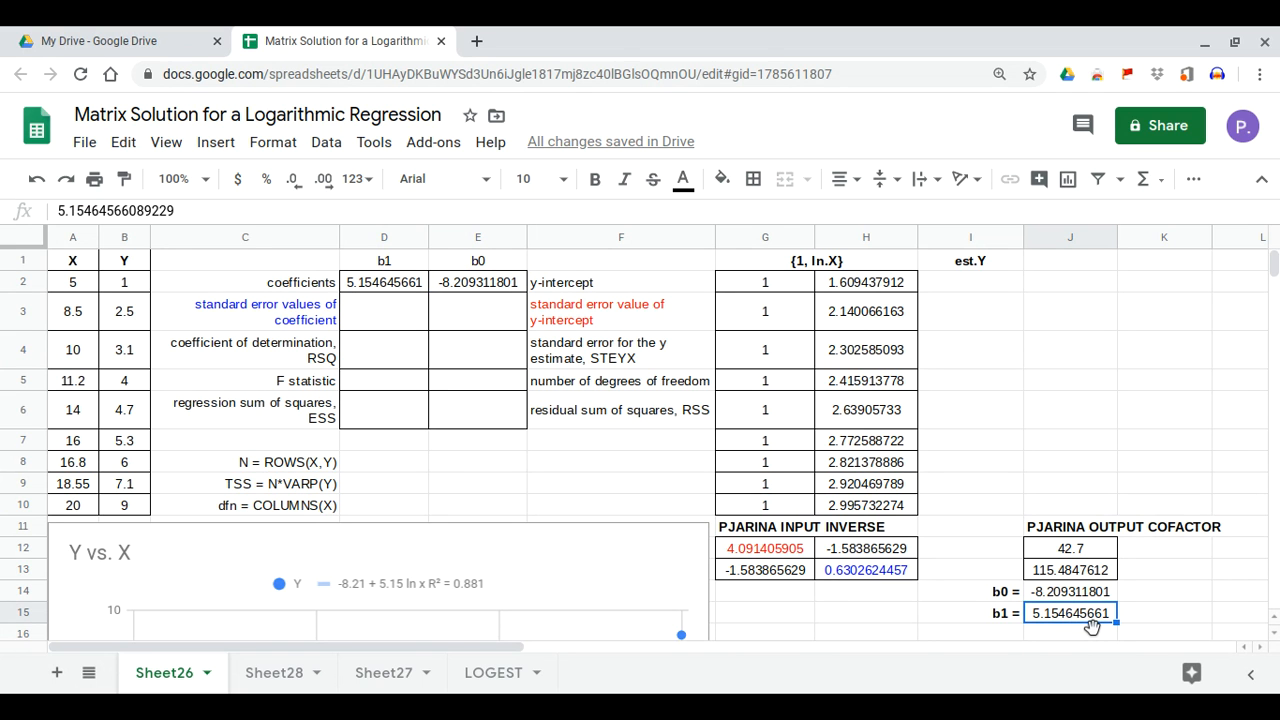
{"action": "left_click", "coordinate": [406, 296]}
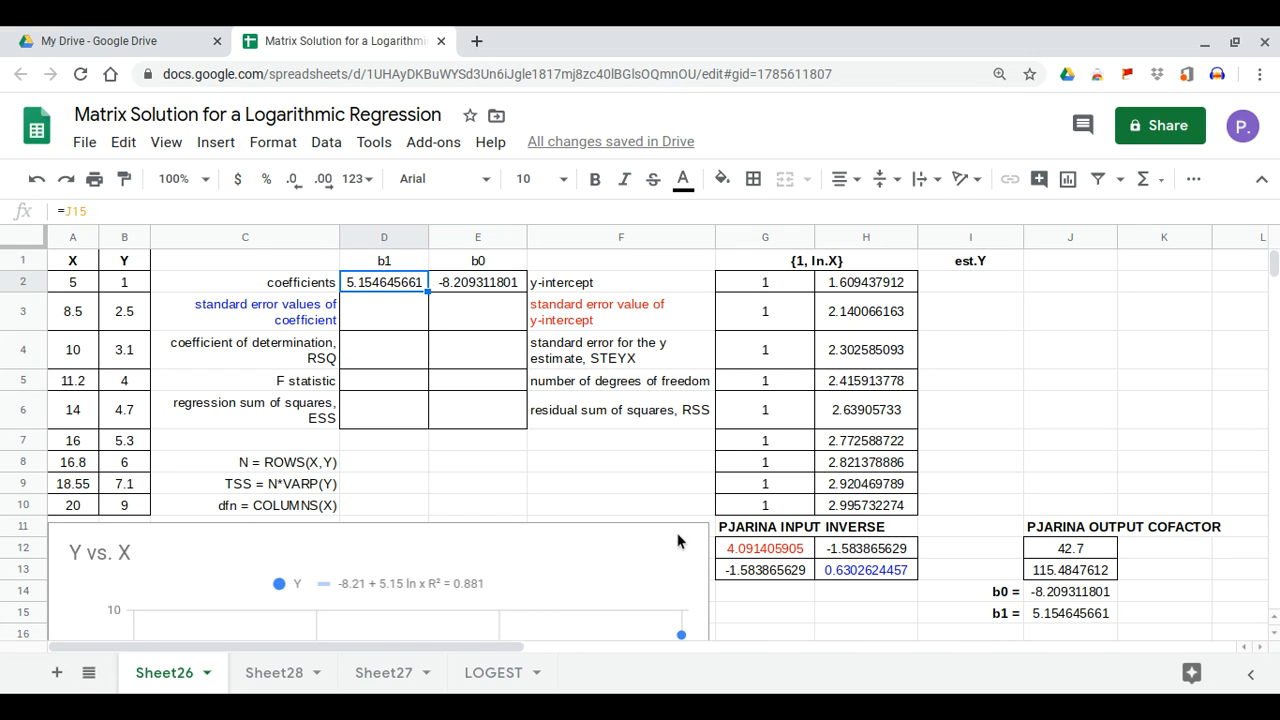
Step: Fill the est.Y column I2:I10 with the estimated Y values by entering =MMULT(G2:H10,J14:J15) in I2
{"action": "left_click", "coordinate": [966, 286]}
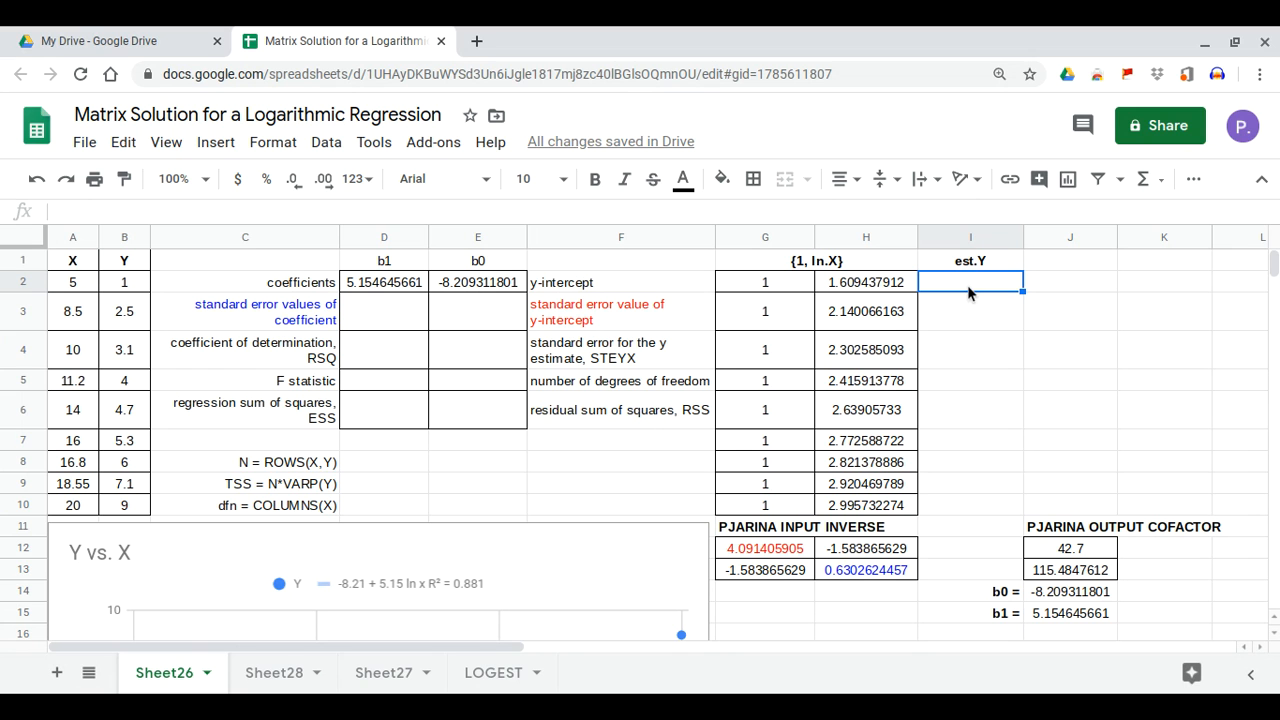
{"action": "type", "text": "="}
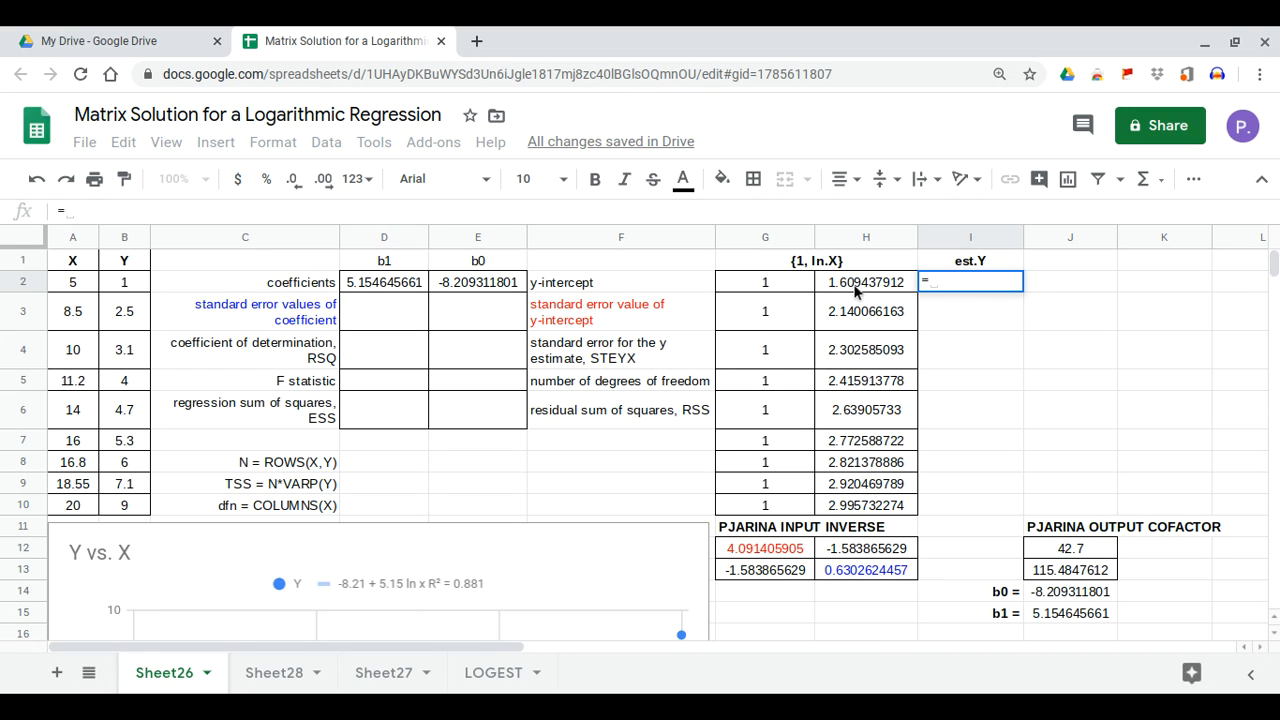
{"action": "left_click_drag", "start_coordinate": [808, 290], "coordinate": [868, 508]}
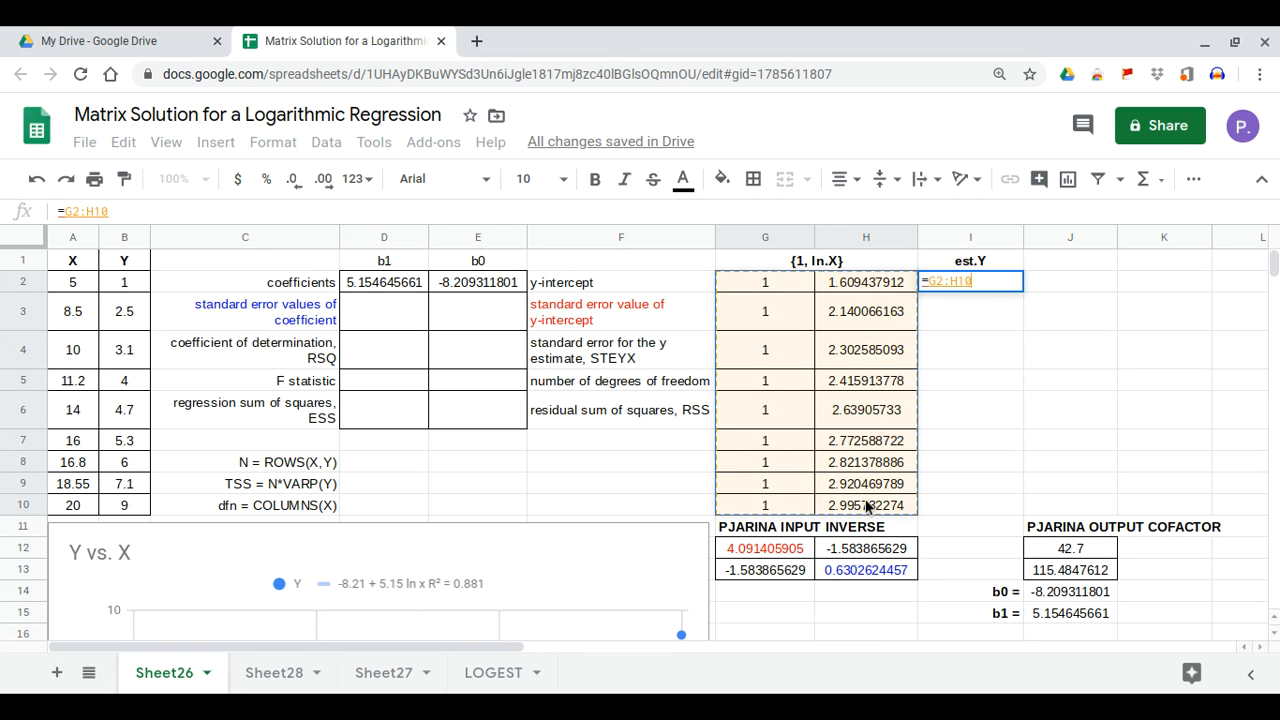
{"action": "left_click_drag", "start_coordinate": [929, 284], "coordinate": [1067, 288]}
{"action": "type", "text": "MM"}
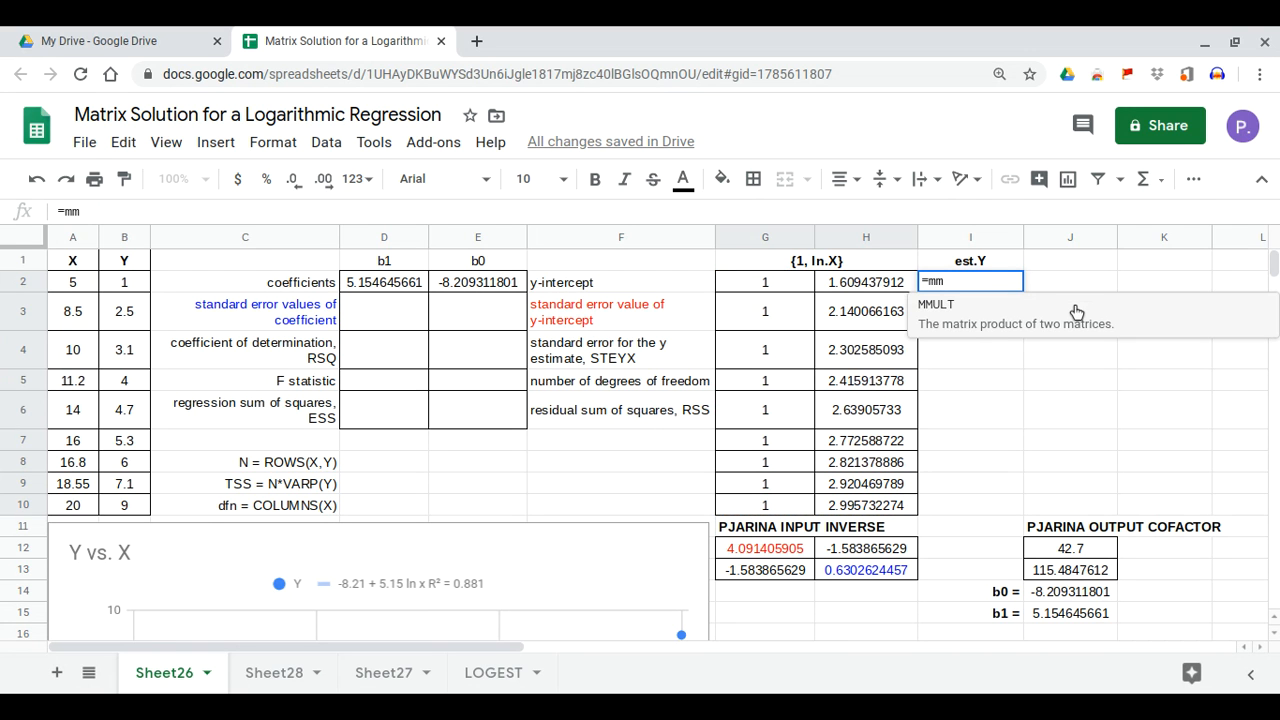
{"action": "key", "text": "Tab"}
{"action": "left_click_drag", "start_coordinate": [785, 290], "coordinate": [866, 508]}
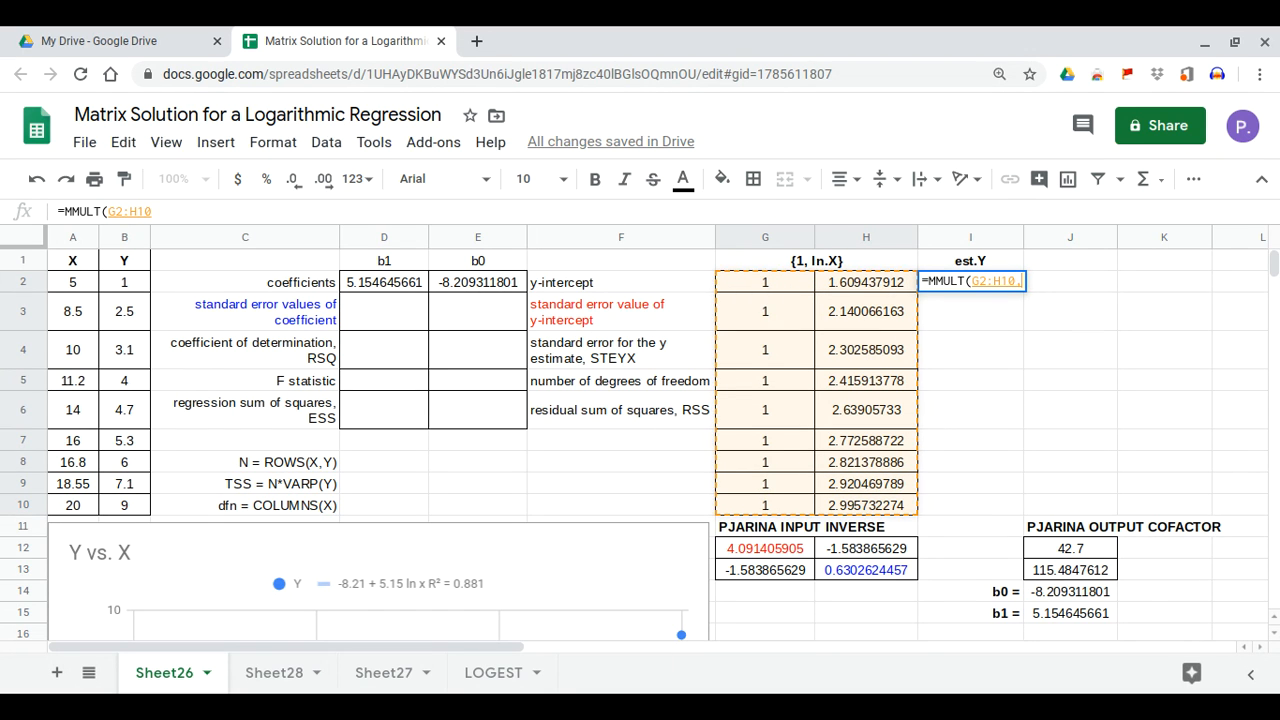
{"action": "type", "text": ","}
{"action": "left_click_drag", "start_coordinate": [1087, 601], "coordinate": [1087, 615]}
{"action": "key", "text": "Return"}
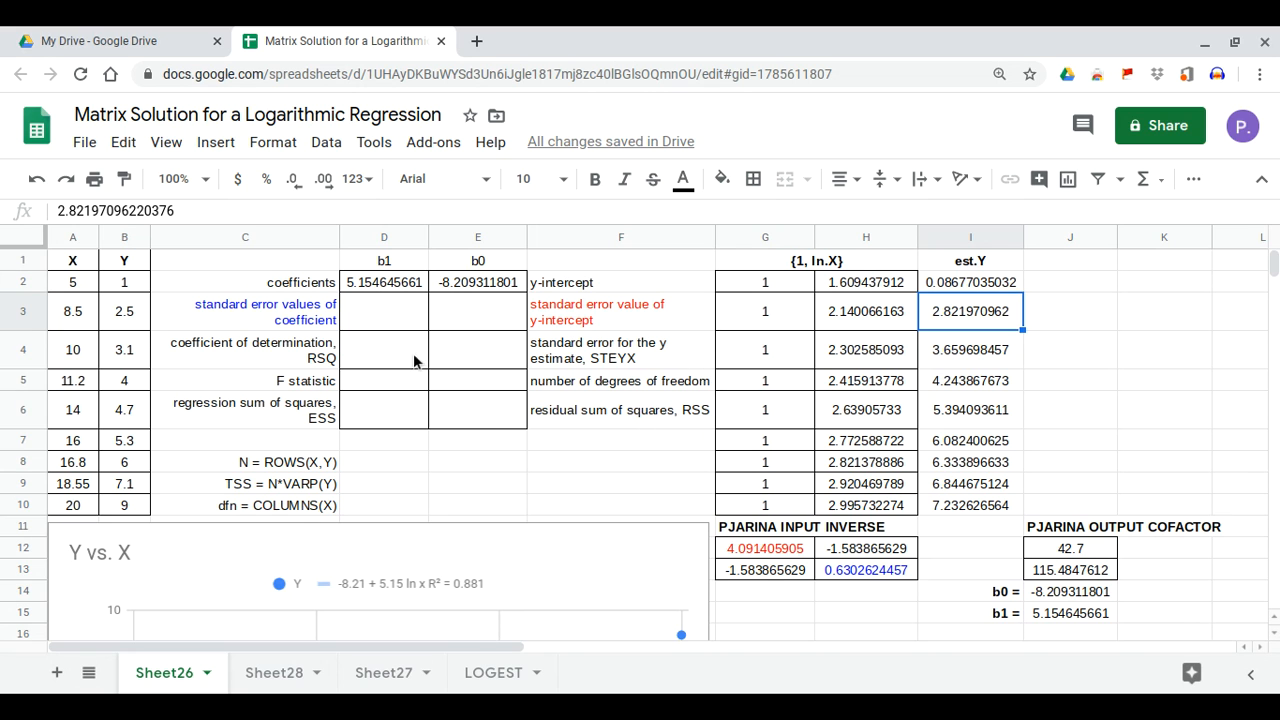
Step: Compute the residual sum of squares in E6 with =SUMXMY2(B2:B10,I2:I10)
{"action": "left_click", "coordinate": [473, 411]}
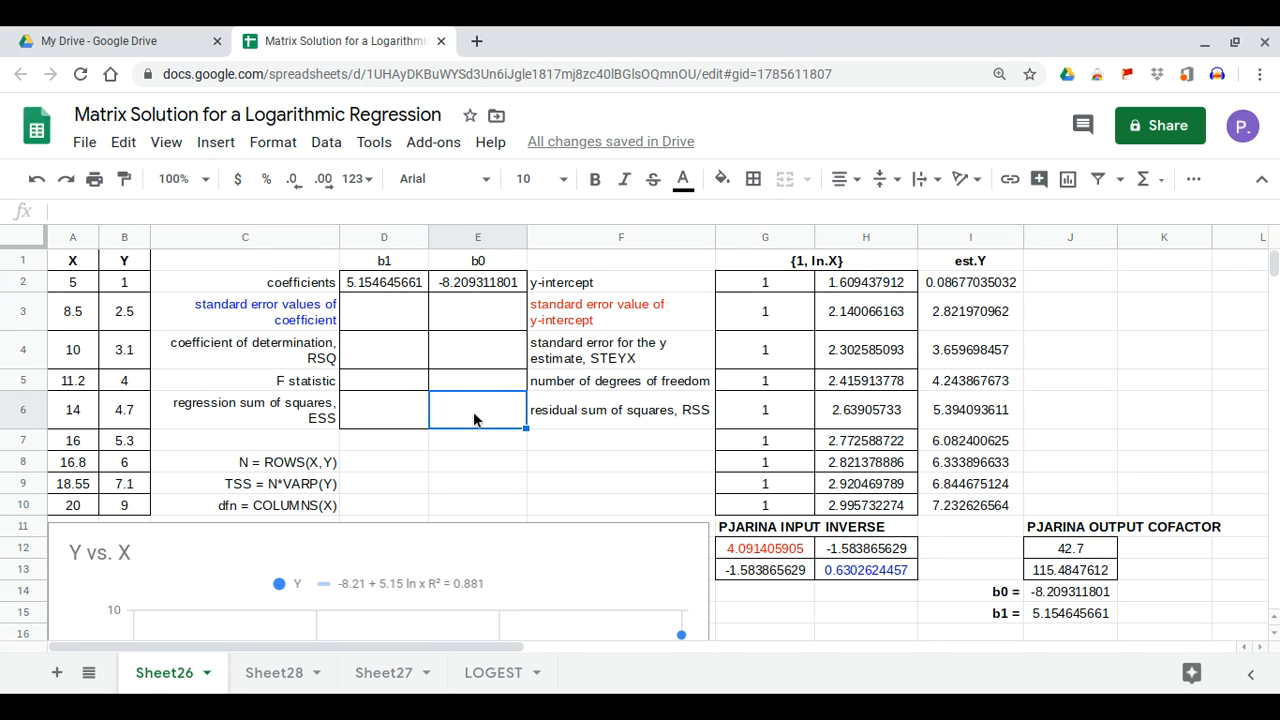
{"action": "type", "text": "="}
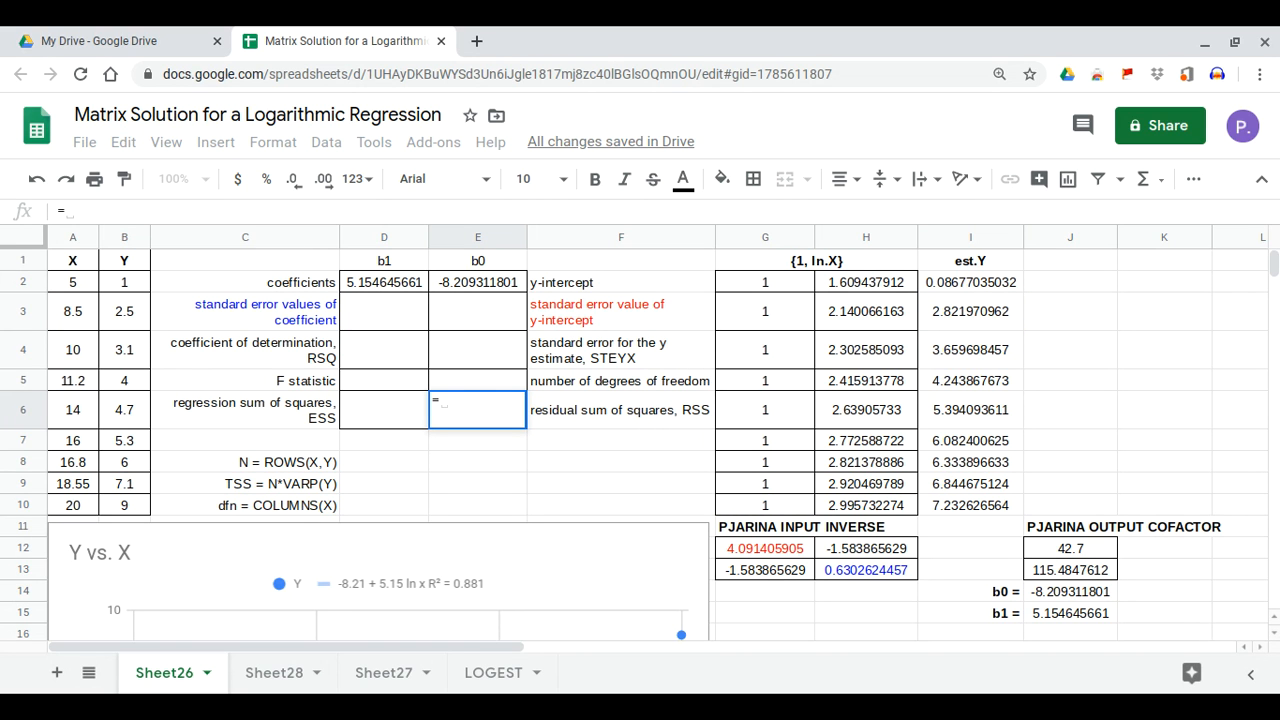
{"action": "type", "text": "sum"}
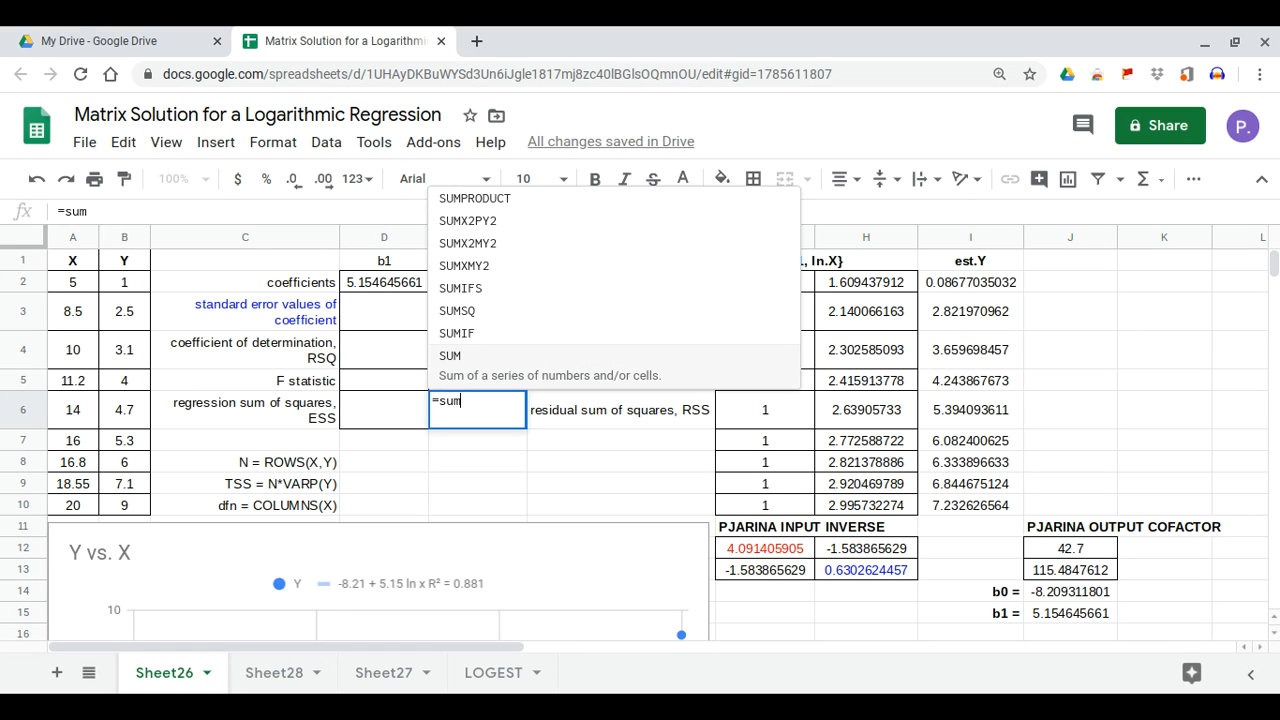
{"action": "type", "text": "x"}
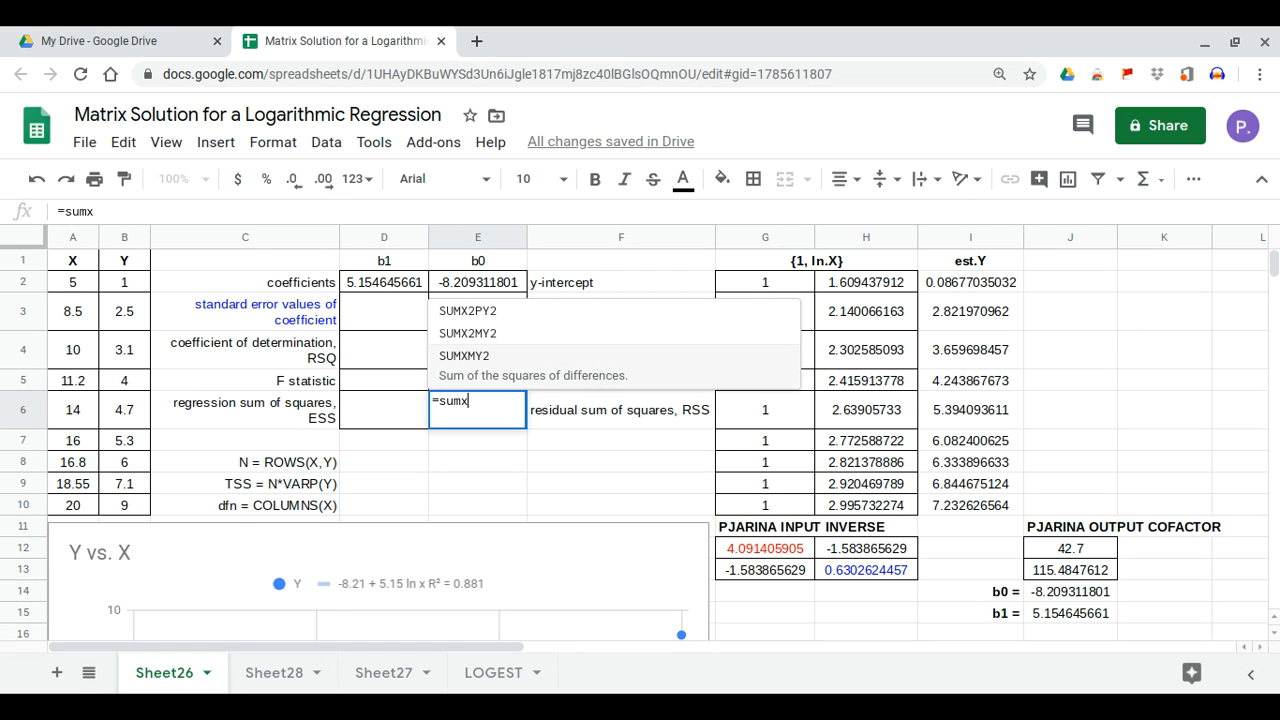
{"action": "left_click", "coordinate": [512, 380]}
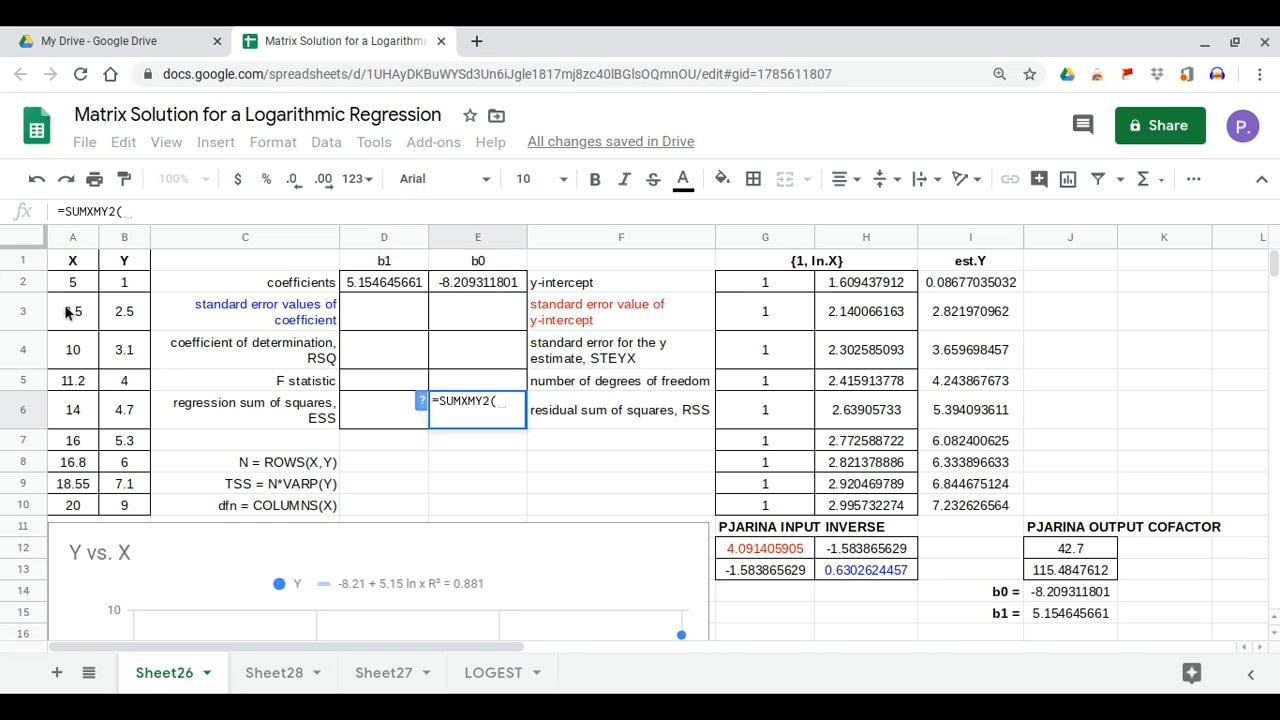
{"action": "left_click_drag", "start_coordinate": [119, 286], "coordinate": [135, 514]}
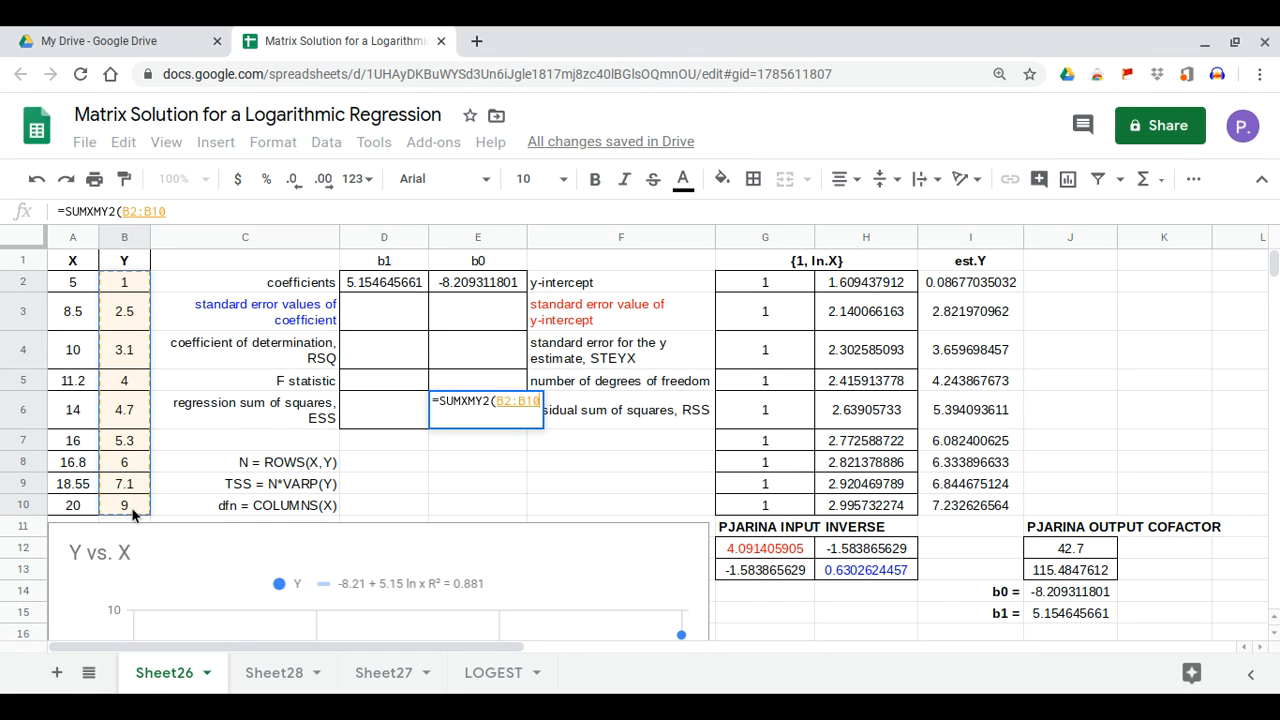
{"action": "type", "text": ","}
{"action": "left_click_drag", "start_coordinate": [968, 278], "coordinate": [975, 507]}
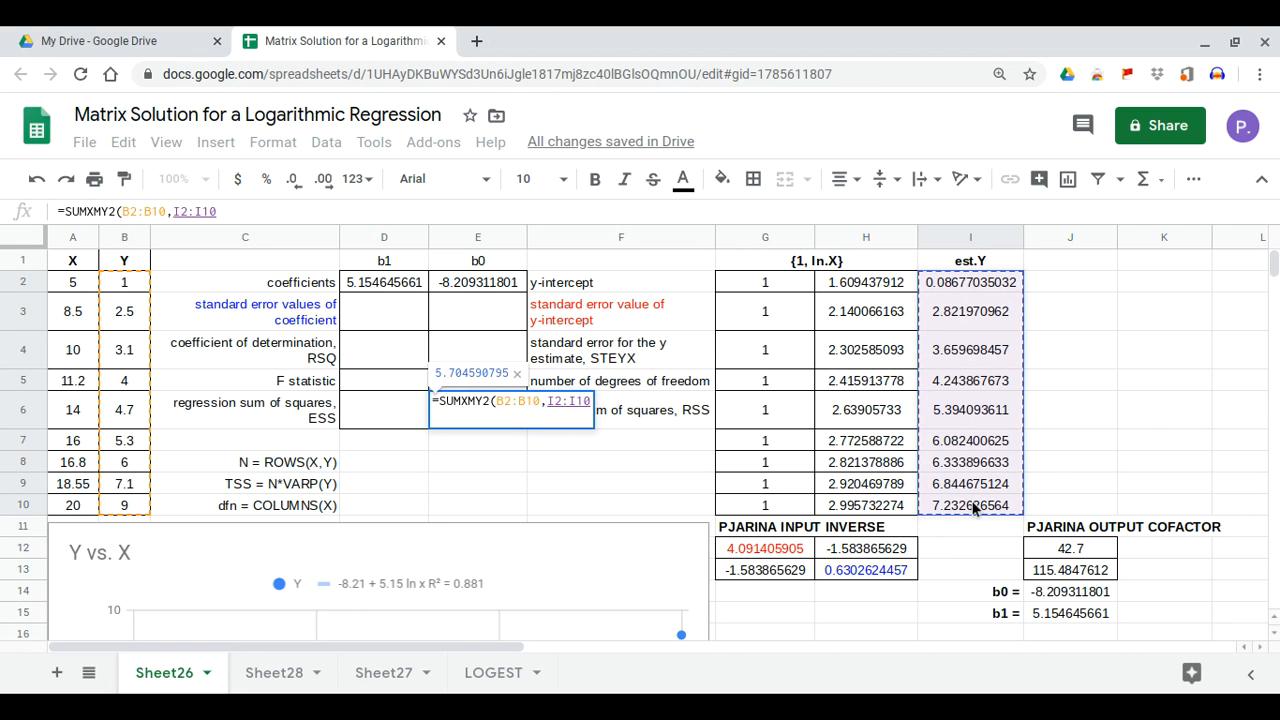
{"action": "key", "text": "Return"}
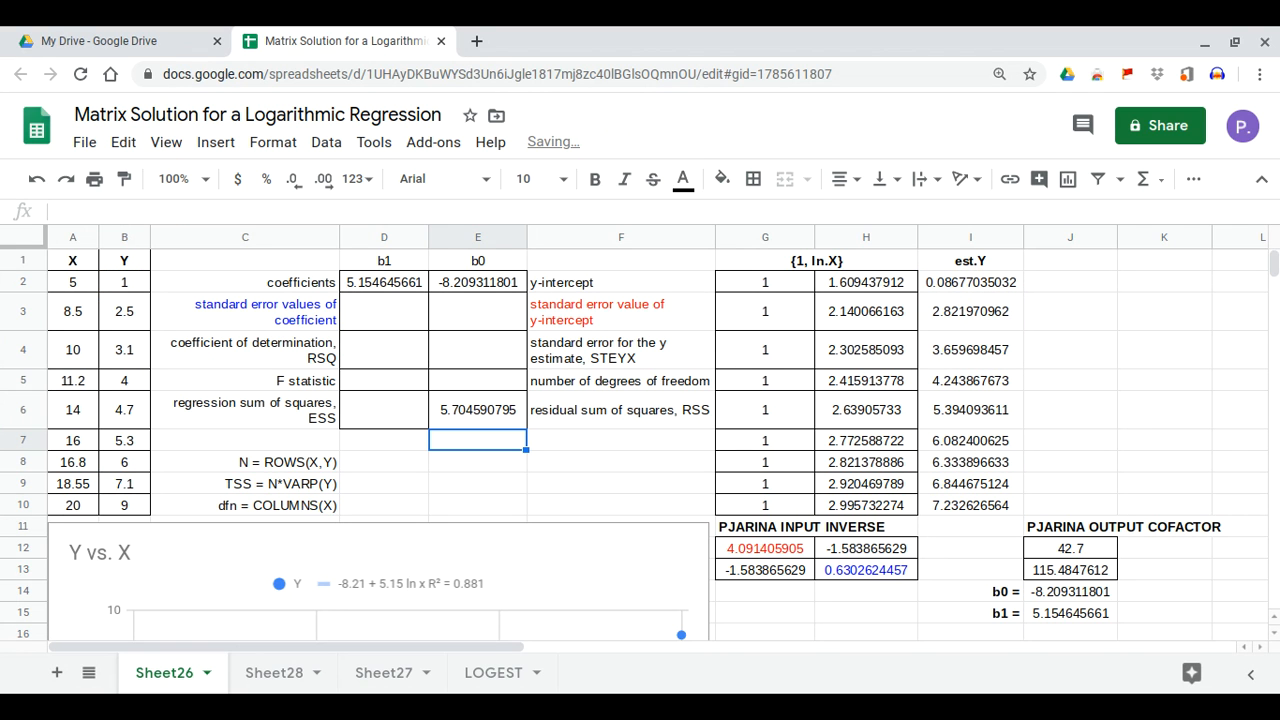
Step: Compute the number of degrees of freedom in E5 with =ROWS(A2:B10)-COLUMNS(A2:B10)
{"action": "left_click", "coordinate": [492, 386]}
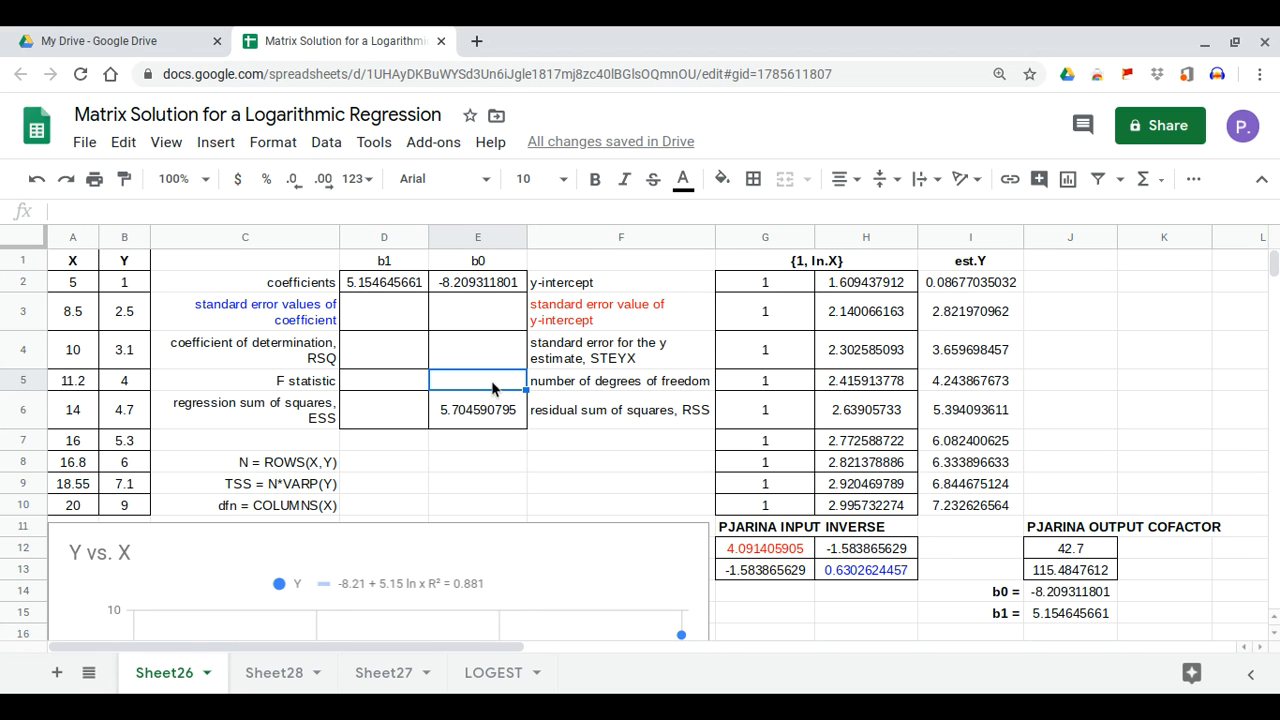
{"action": "type", "text": "="}
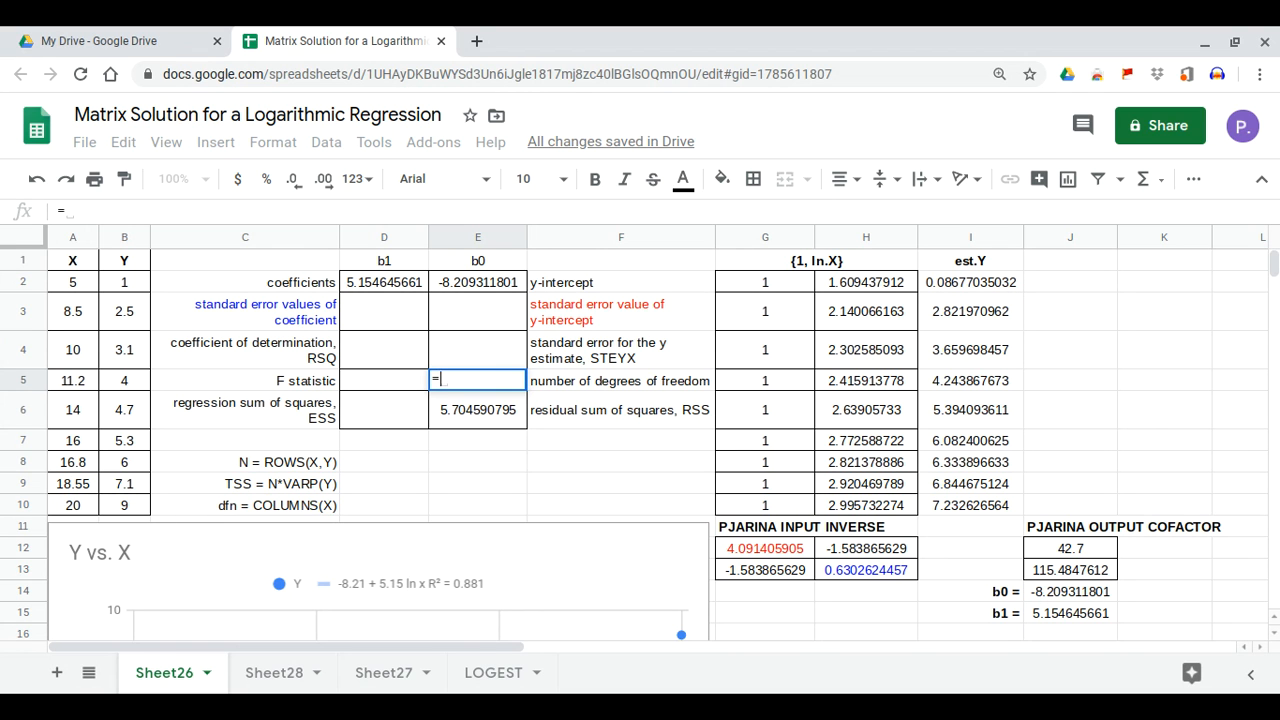
{"action": "type", "text": "rows"}
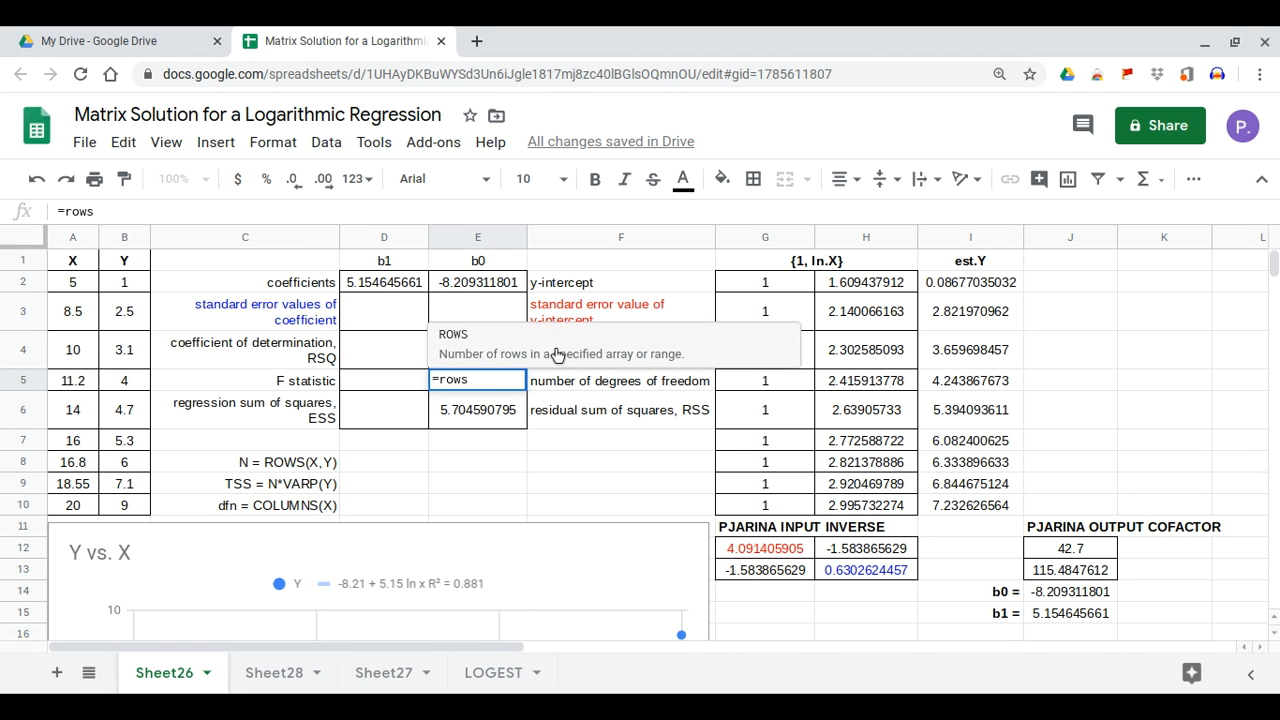
{"action": "type", "text": "("}
{"action": "left_click_drag", "start_coordinate": [80, 292], "coordinate": [128, 505]}
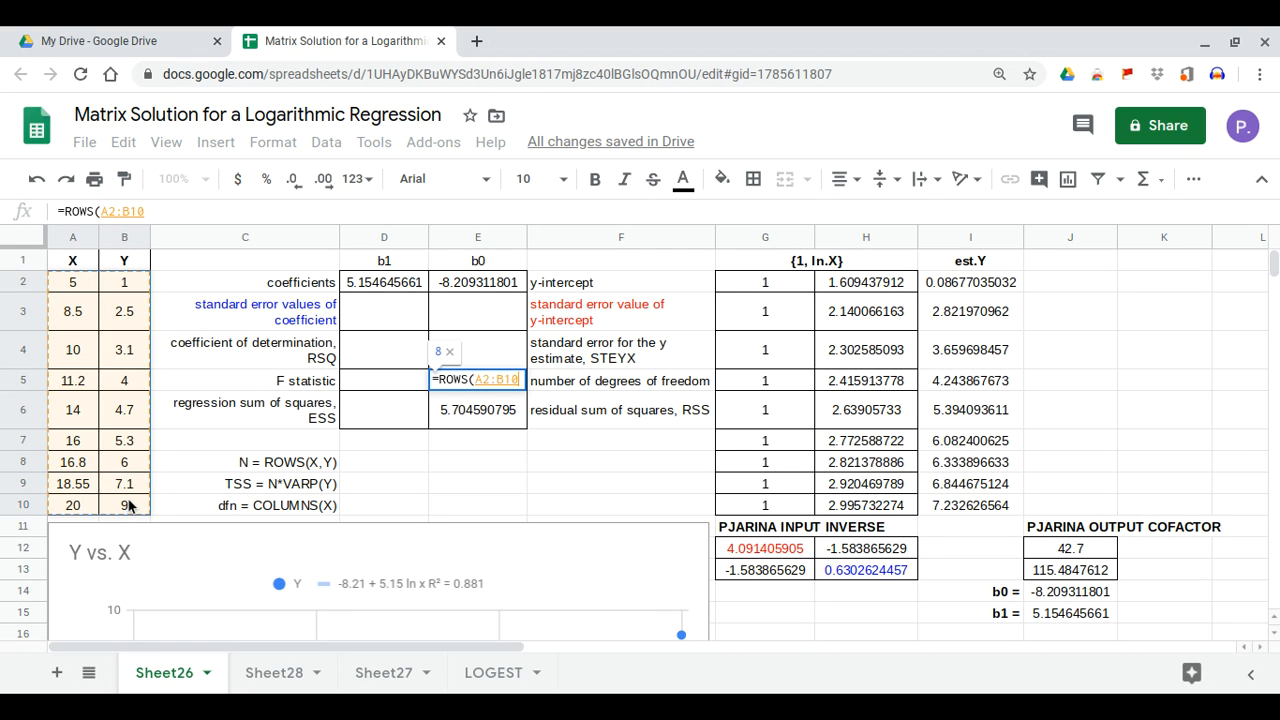
{"action": "type", "text": ")"}
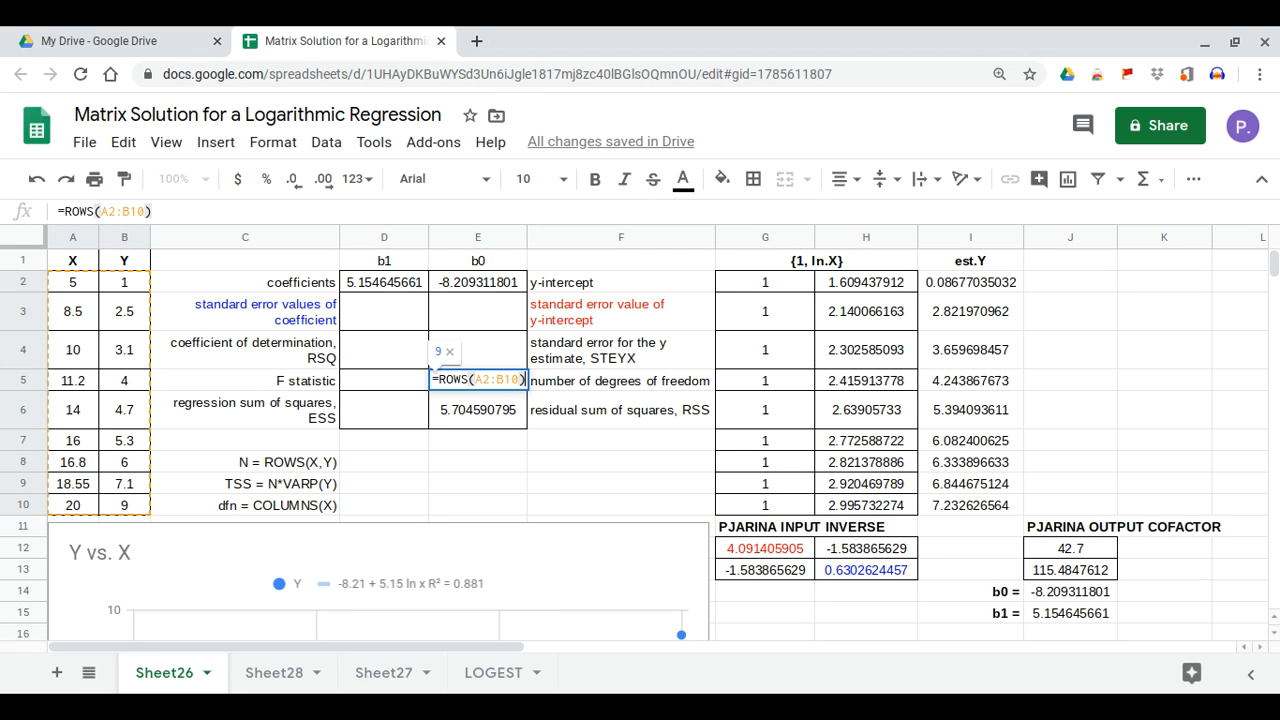
{"action": "type", "text": "-c"}
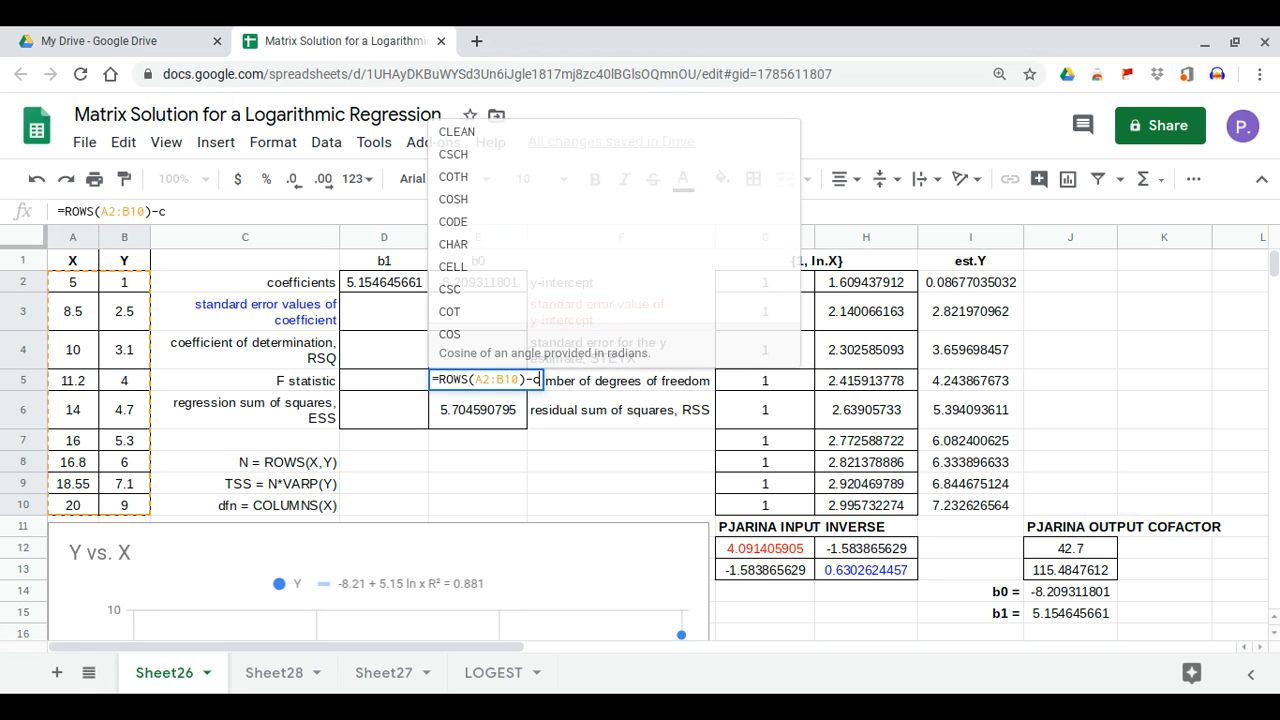
{"action": "type", "text": "olum"}
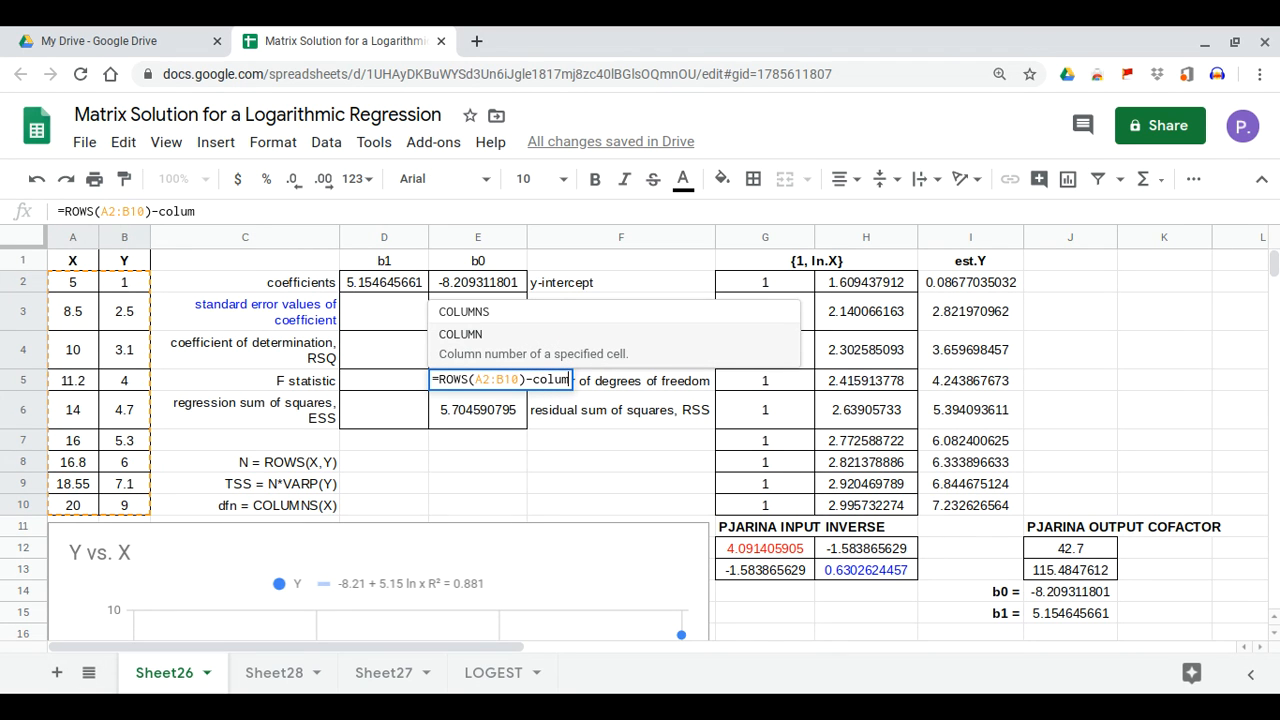
{"action": "left_click", "coordinate": [490, 312]}
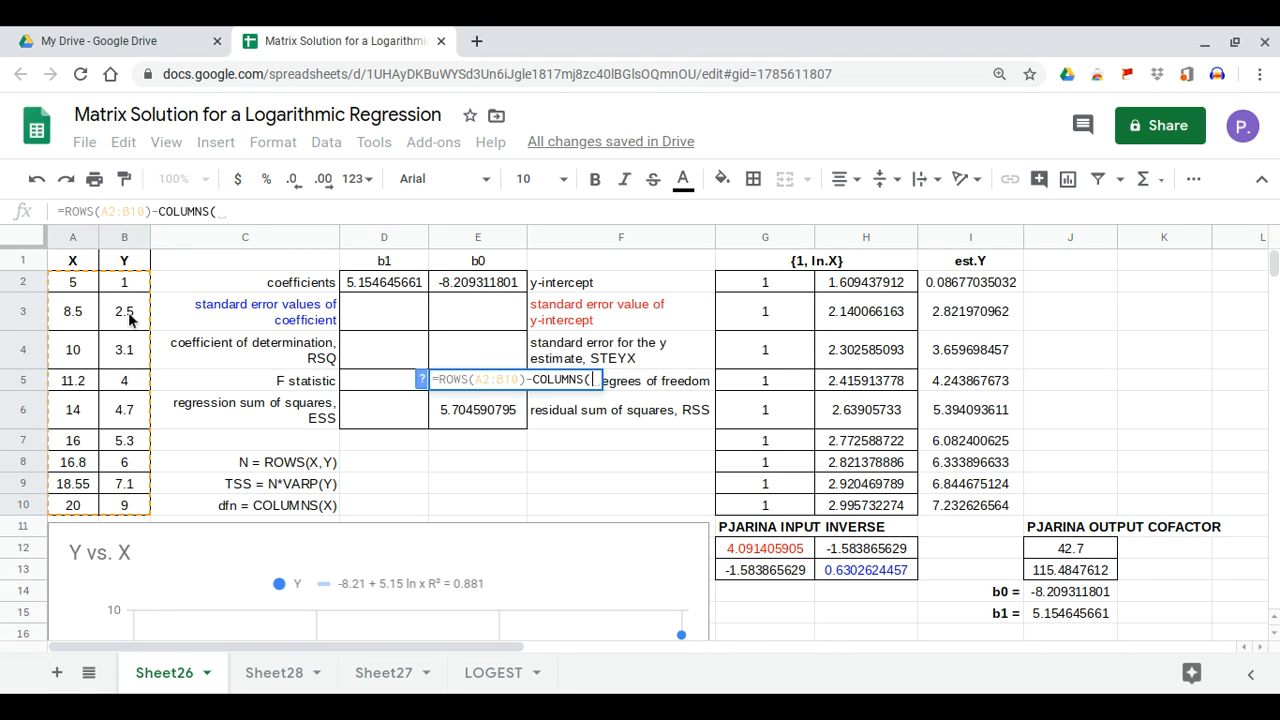
{"action": "left_click_drag", "start_coordinate": [80, 285], "coordinate": [136, 510]}
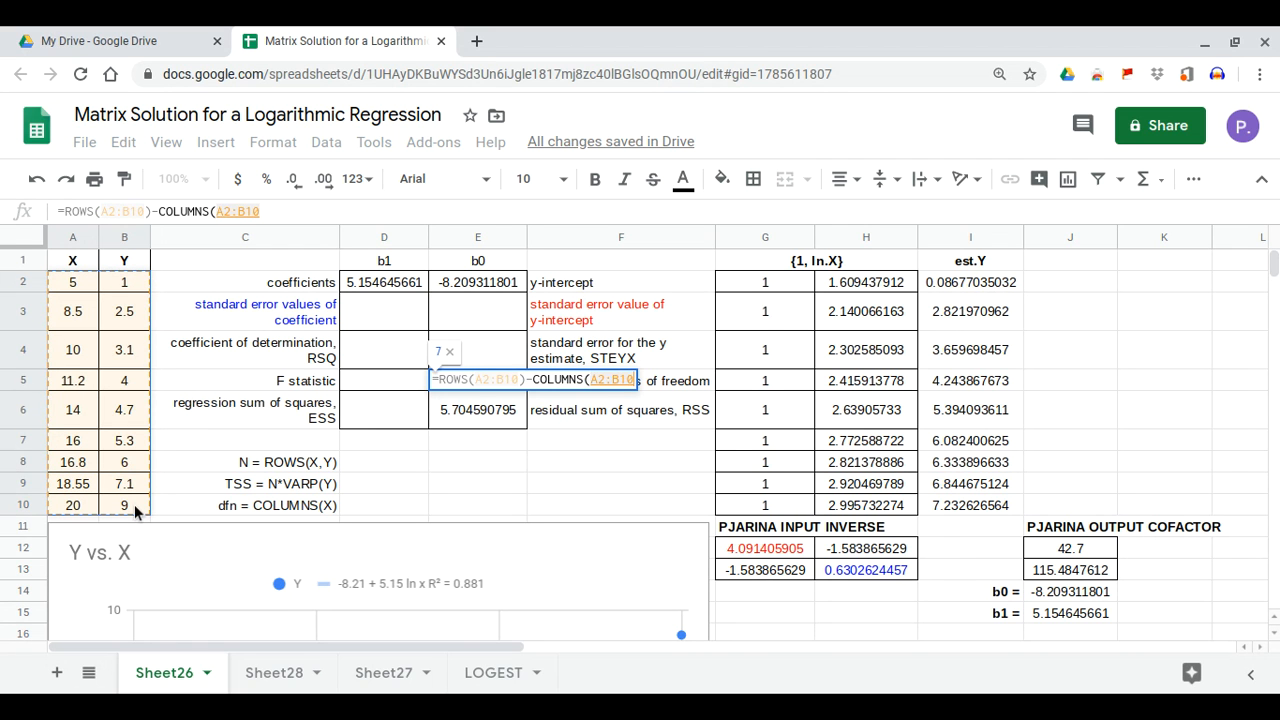
{"action": "key", "text": "Return"}
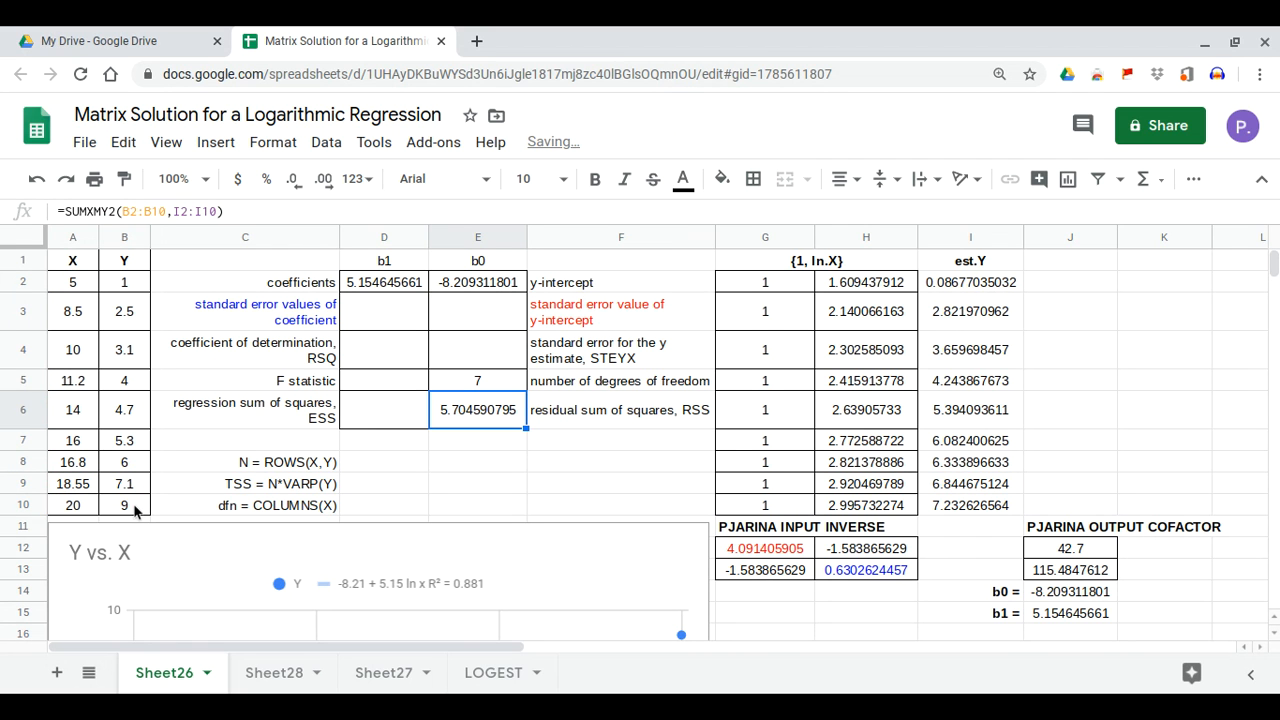
Step: Compute the standard error for the y estimate in E4 with =SQRT(E6/E5)
{"action": "left_click", "coordinate": [476, 357]}
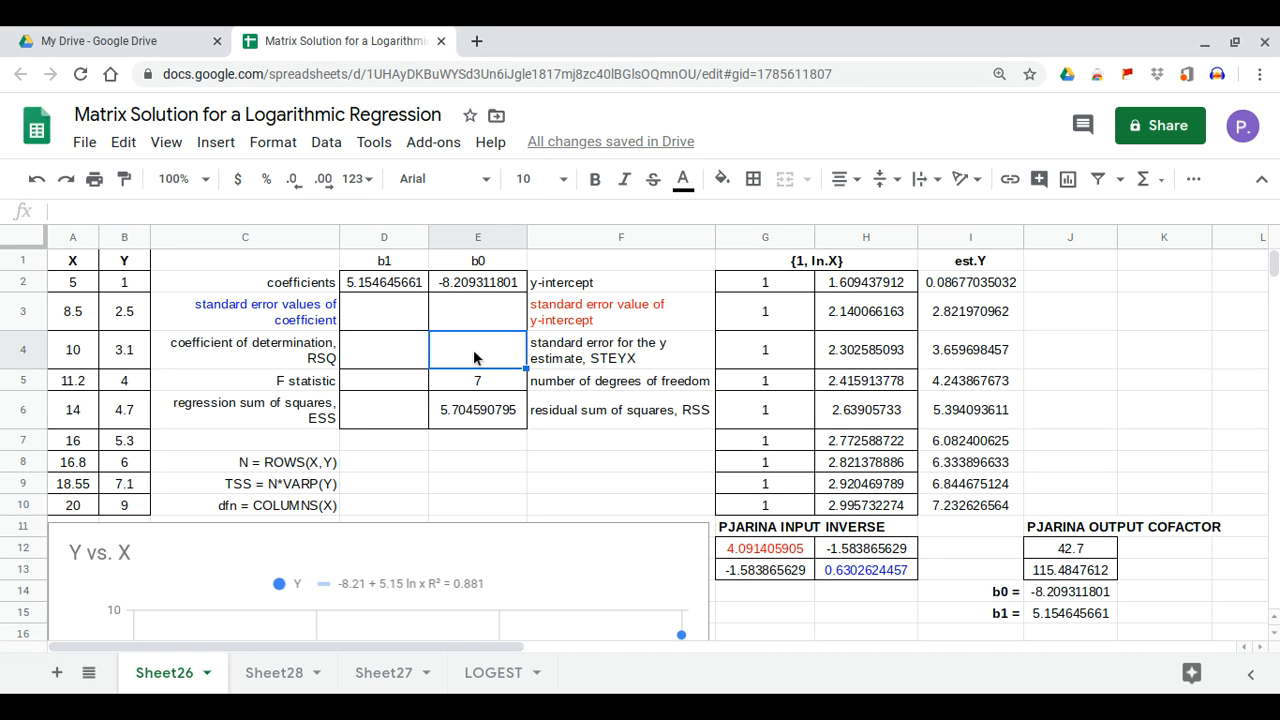
{"action": "type", "text": "="}
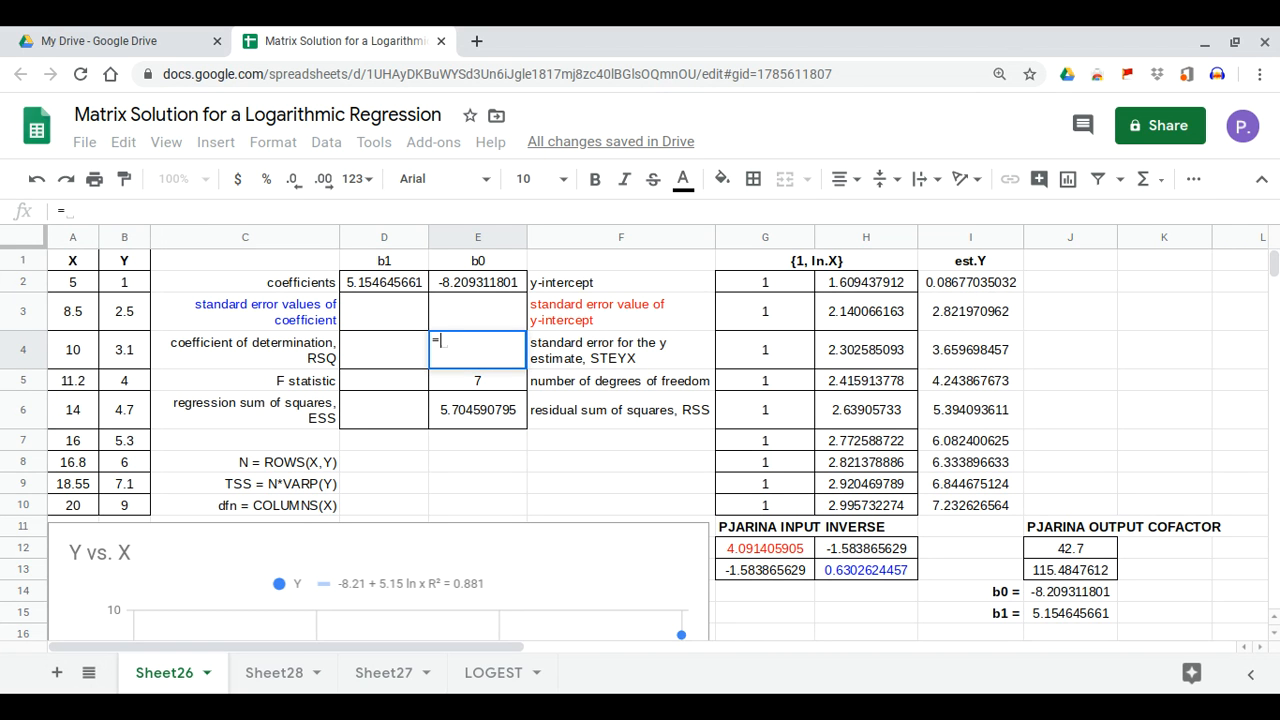
{"action": "type", "text": "sq"}
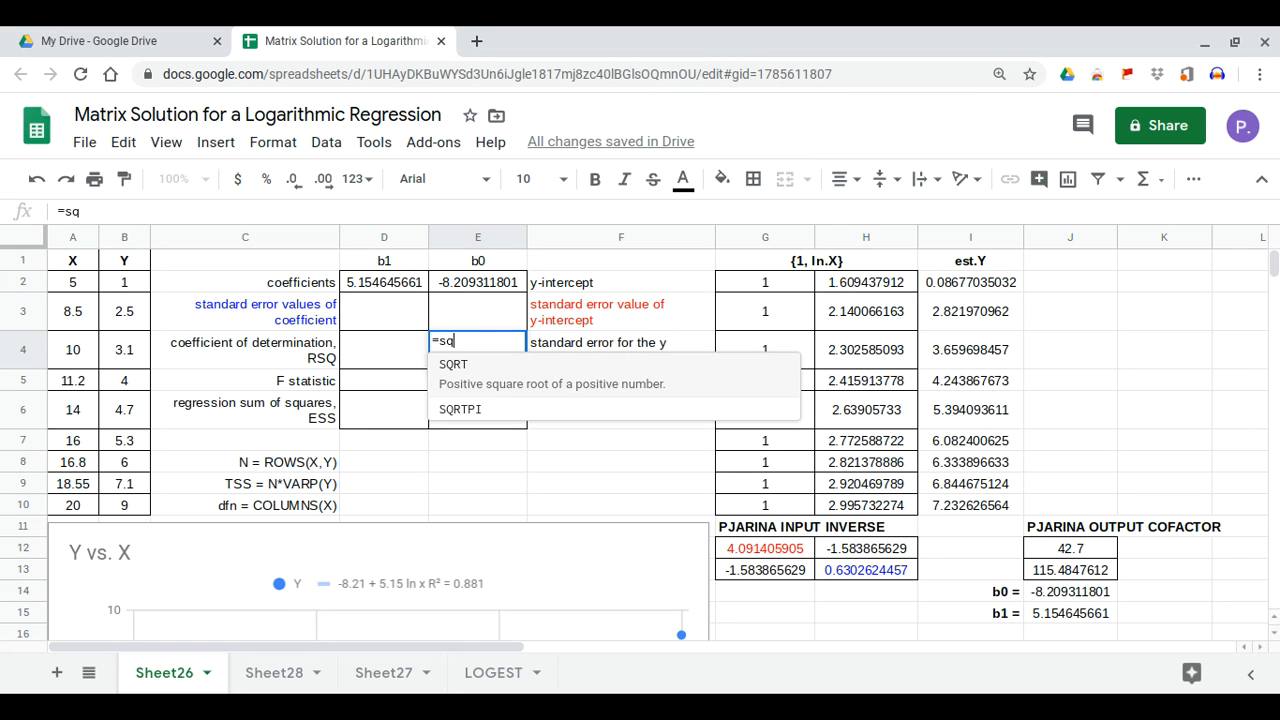
{"action": "left_click", "coordinate": [500, 382]}
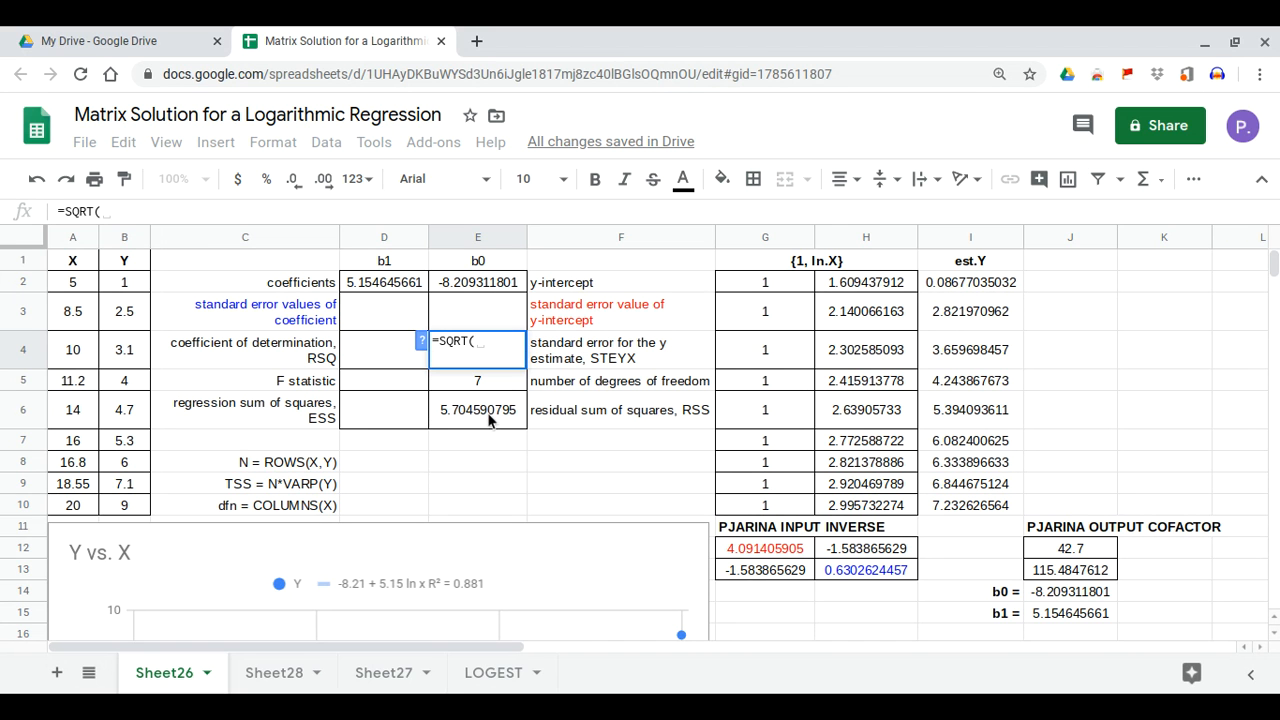
{"action": "left_click", "coordinate": [487, 412]}
{"action": "type", "text": "/"}
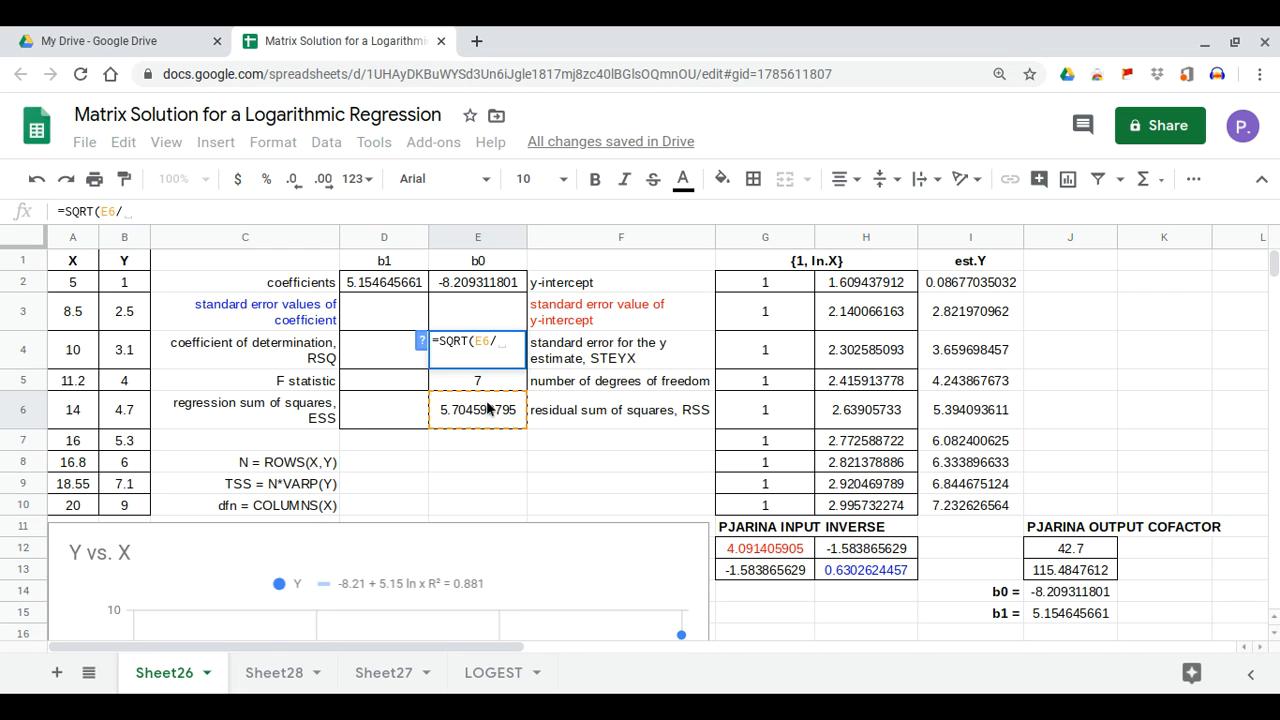
{"action": "left_click", "coordinate": [503, 392]}
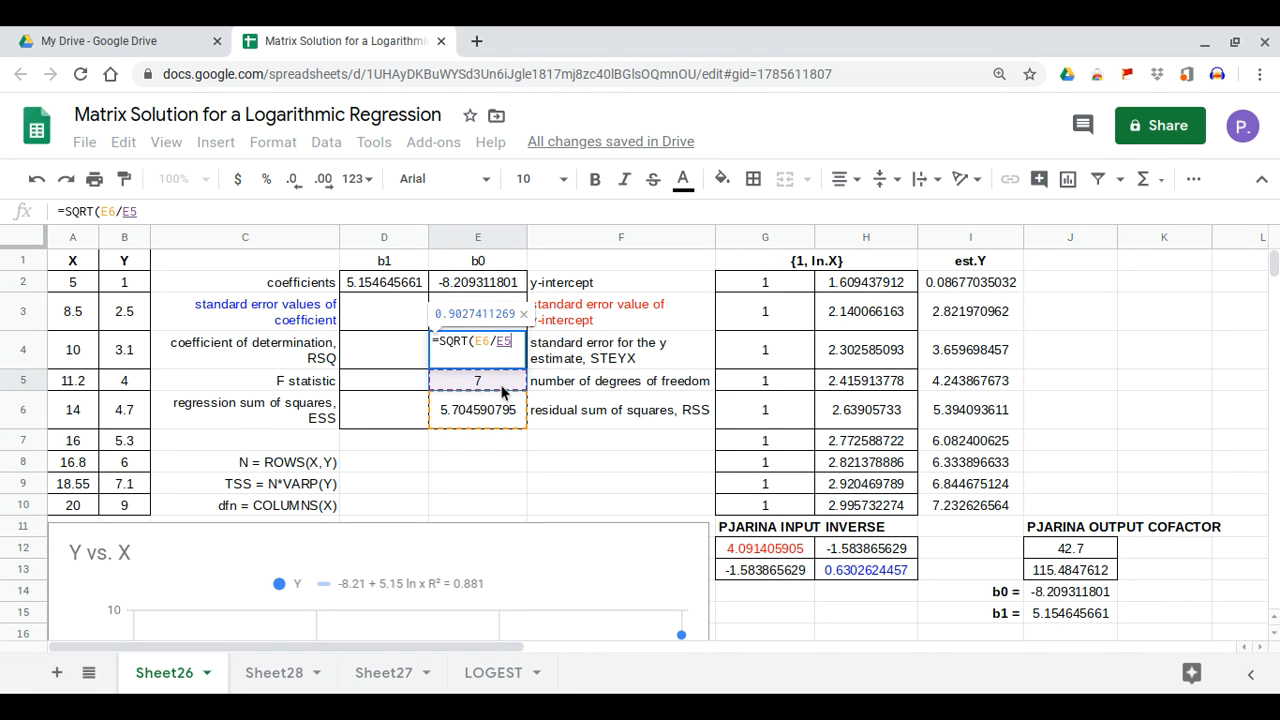
{"action": "key", "text": "Return"}
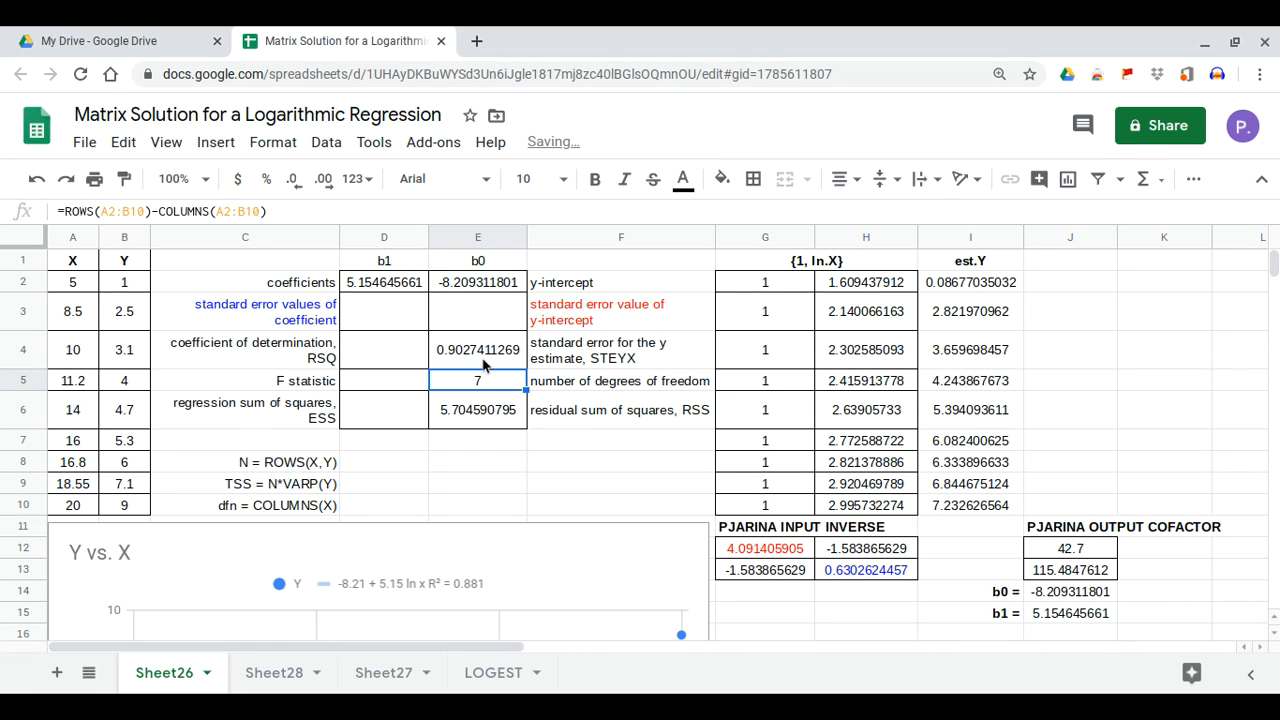
{"action": "left_click", "coordinate": [483, 362]}
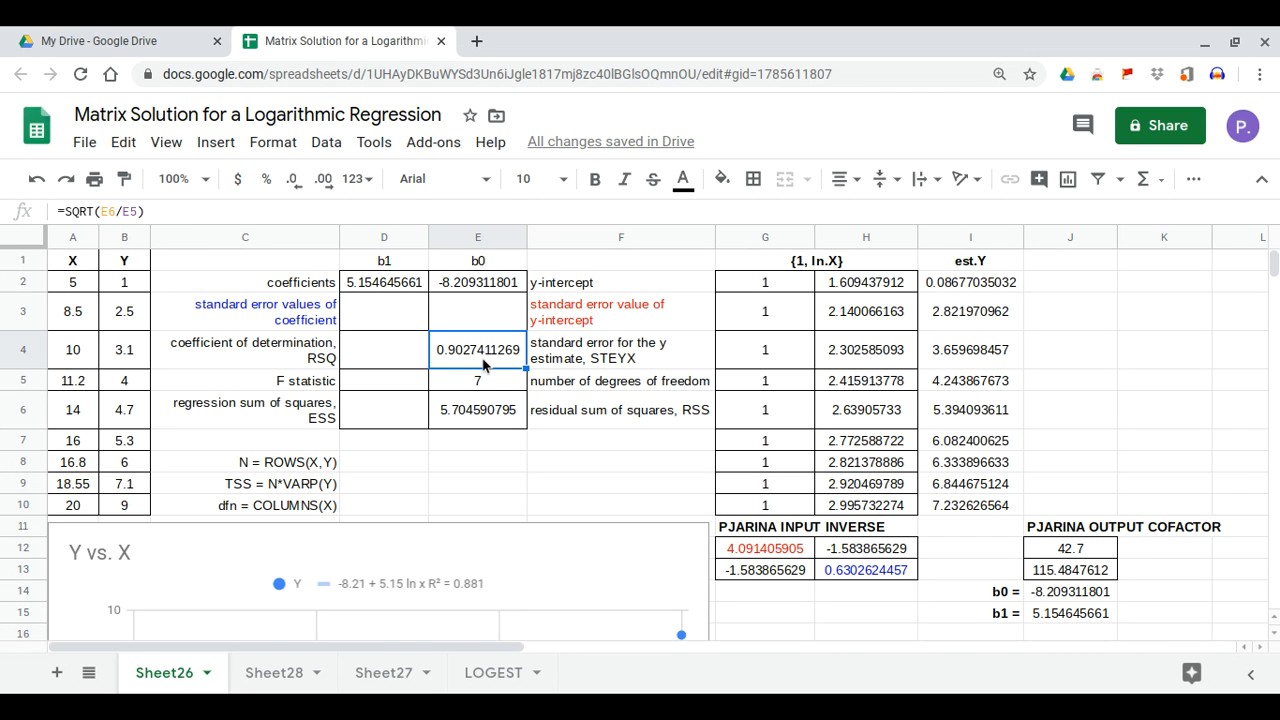
Step: Compute the standard error of the y-intercept in E3 with =E4*SQRT(G12), dismissing the suggested formula
{"action": "left_click", "coordinate": [497, 333]}
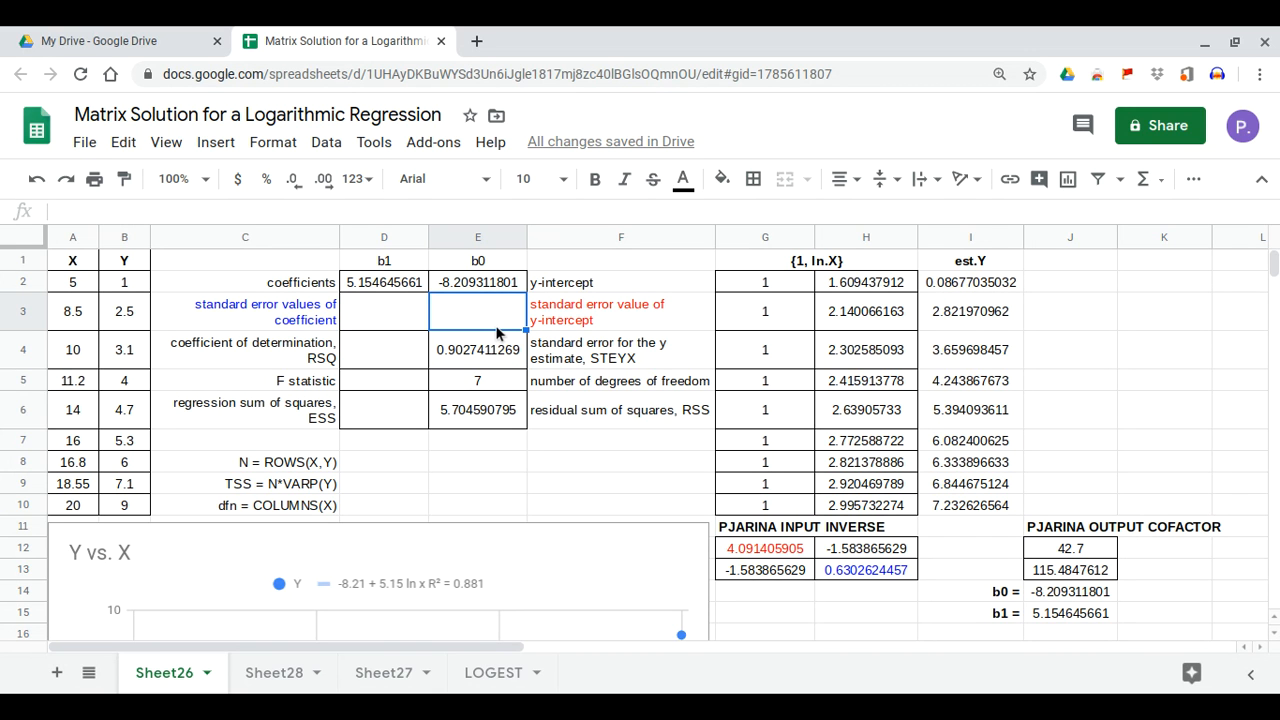
{"action": "type", "text": "="}
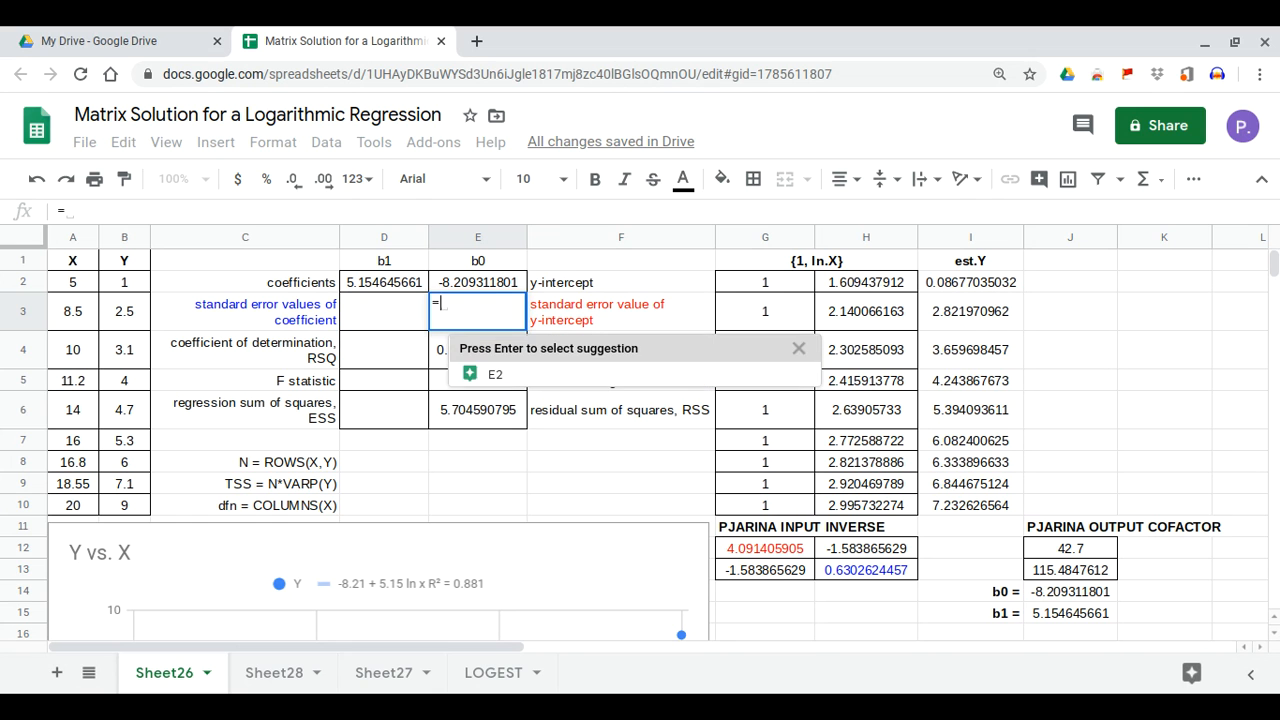
{"action": "left_click", "coordinate": [798, 348]}
{"action": "left_click", "coordinate": [436, 348]}
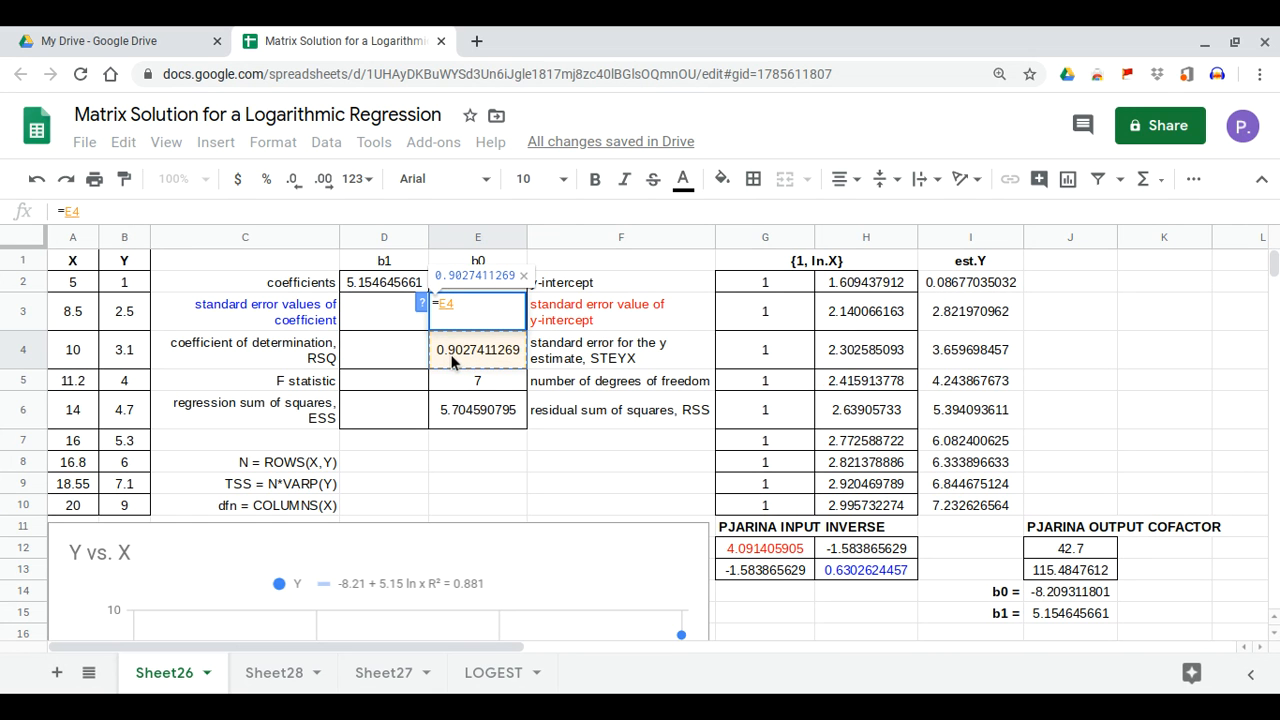
{"action": "type", "text": "*sq"}
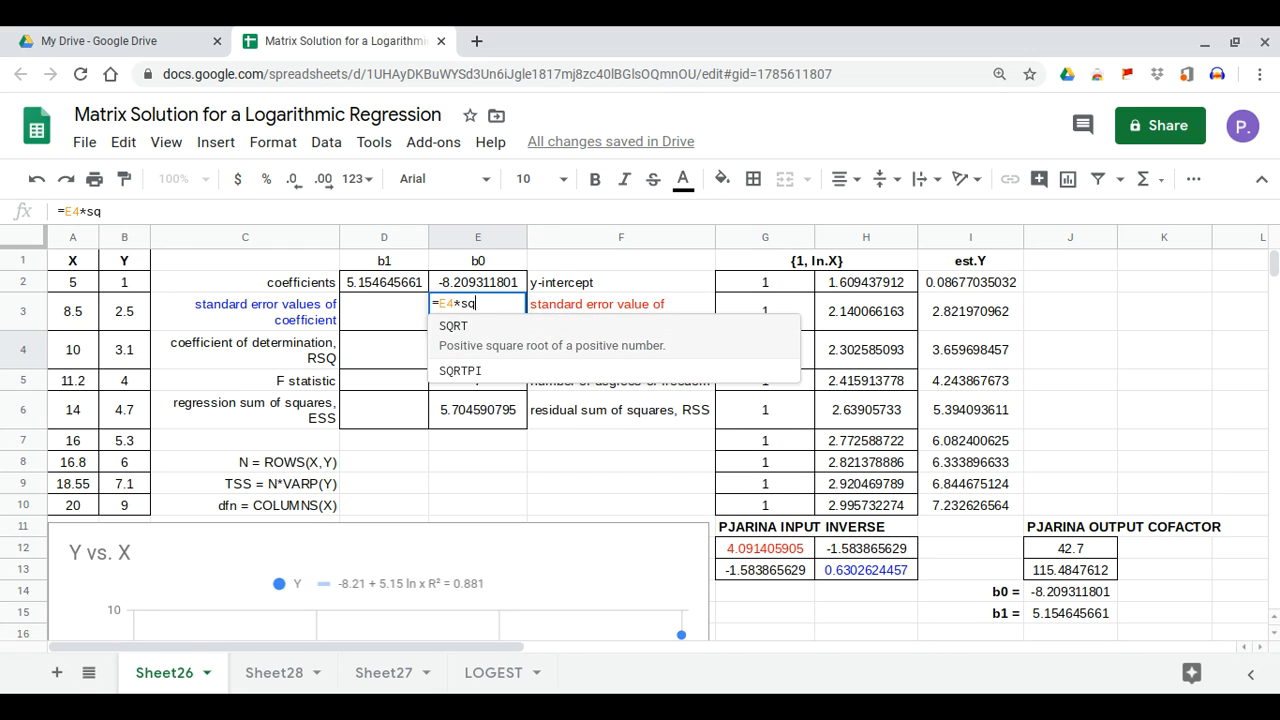
{"action": "left_click", "coordinate": [500, 340]}
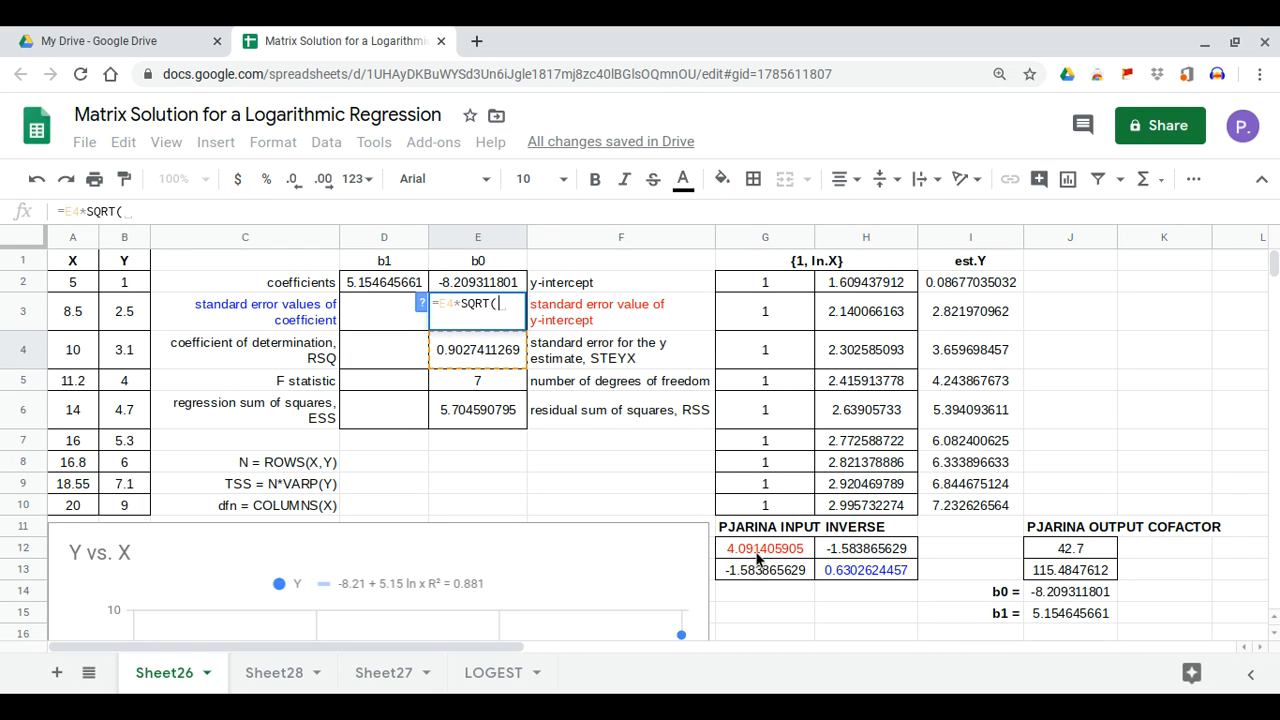
{"action": "left_click", "coordinate": [757, 558]}
{"action": "key", "text": "Return"}
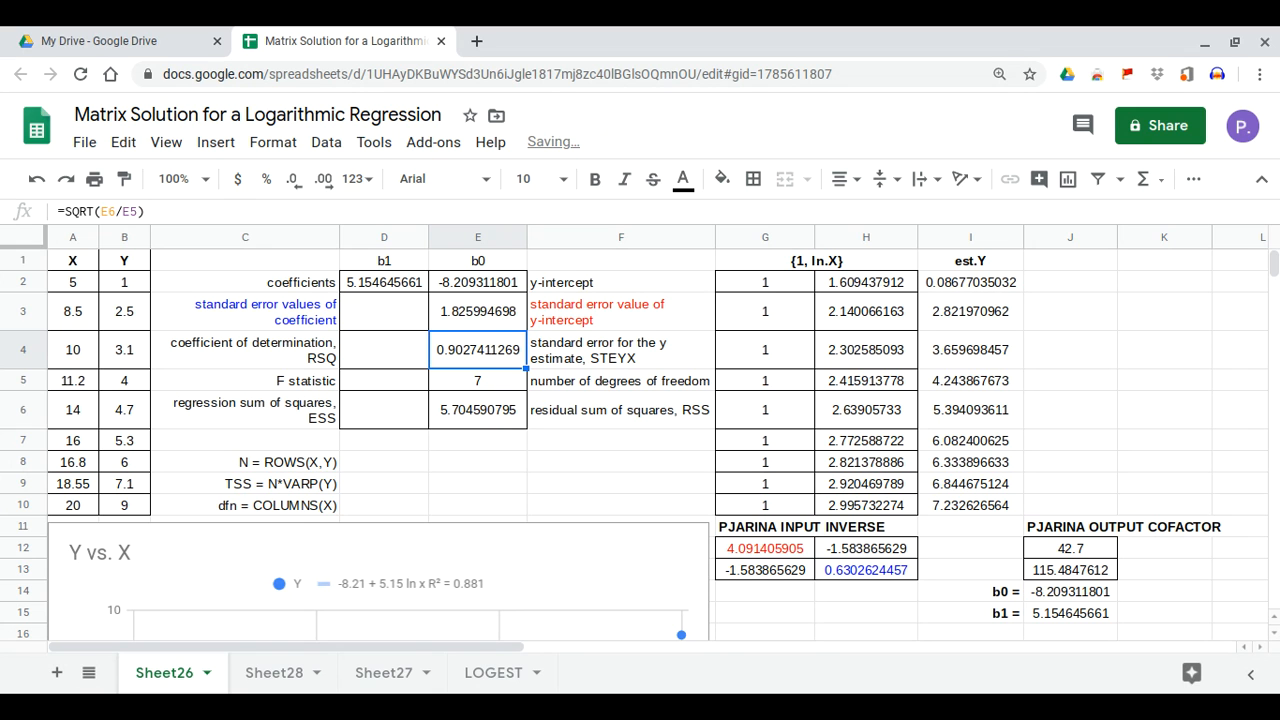
Step: Compute the standard error of coefficient b1 in D3 with =E4*SQRT(H13)
{"action": "left_click", "coordinate": [408, 322]}
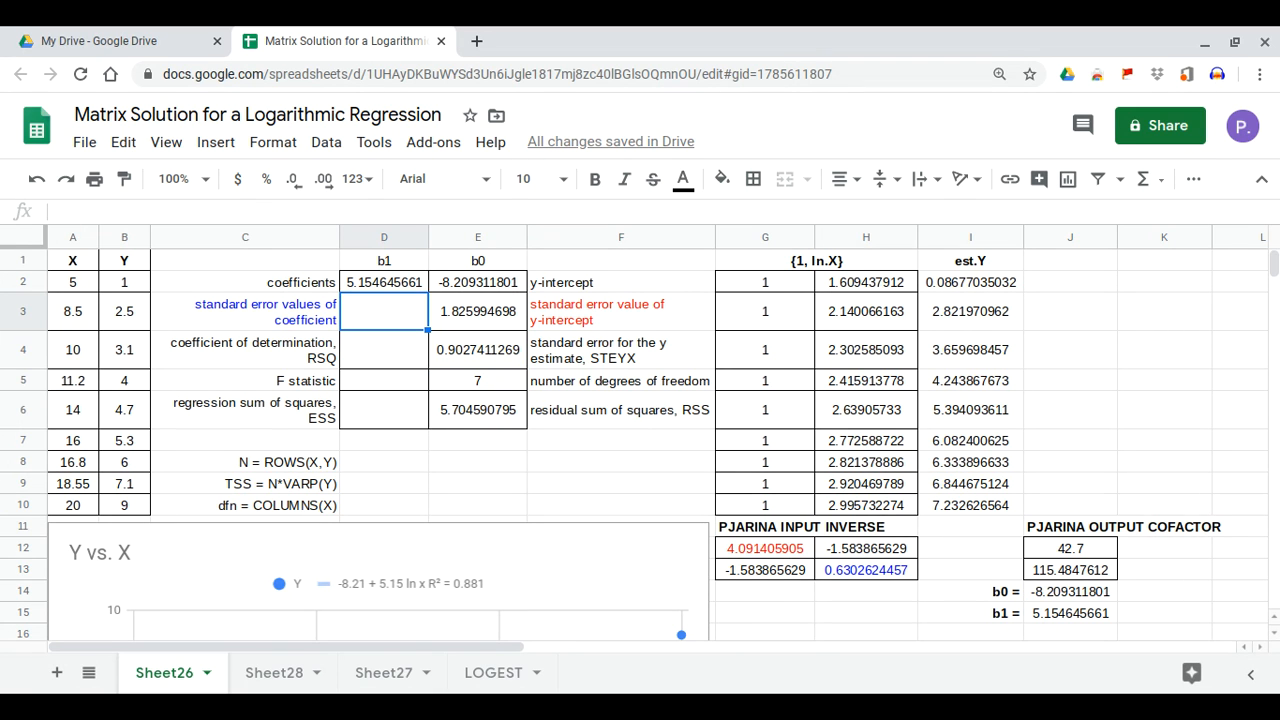
{"action": "type", "text": "="}
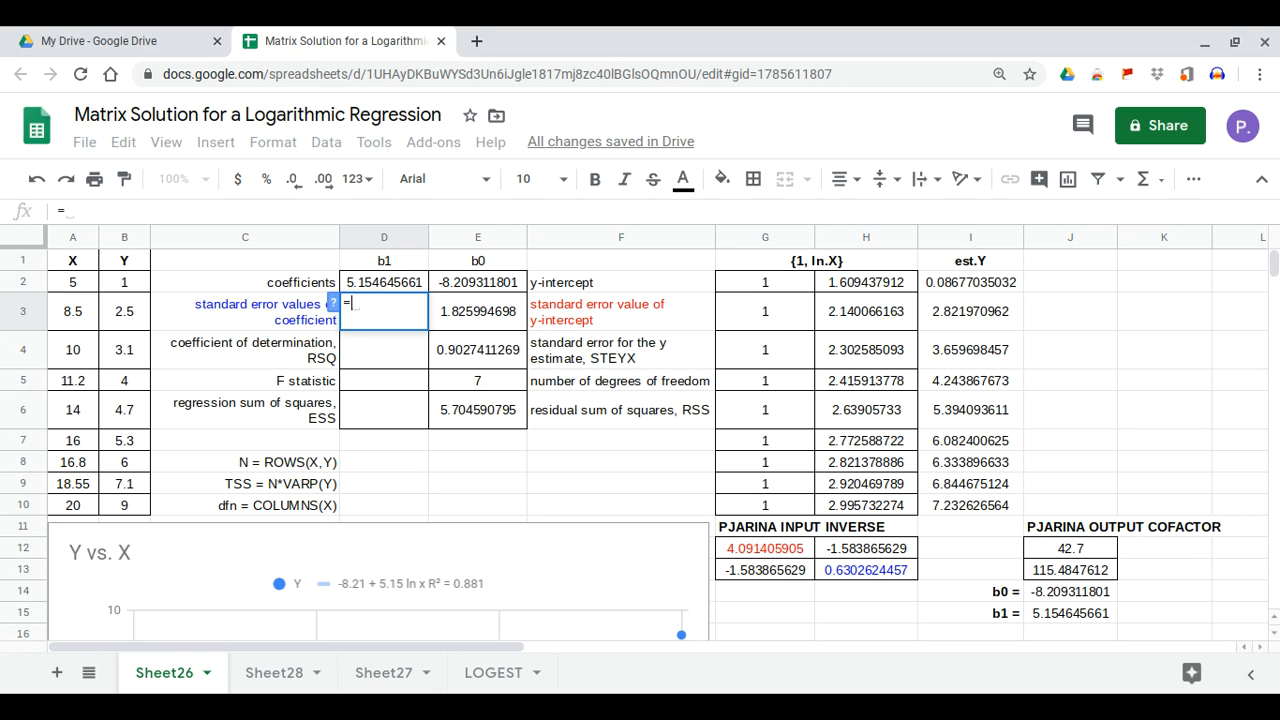
{"action": "left_click", "coordinate": [460, 357]}
{"action": "type", "text": "*sq"}
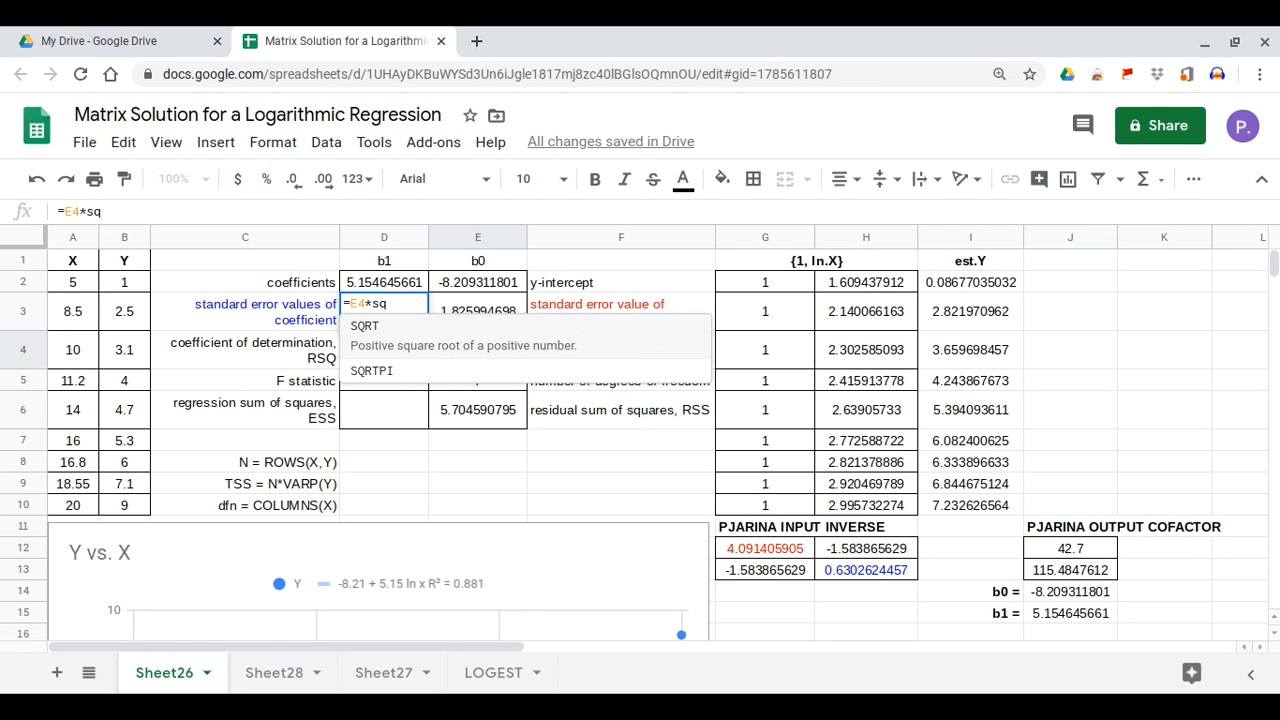
{"action": "left_click", "coordinate": [455, 343]}
{"action": "left_click", "coordinate": [860, 570]}
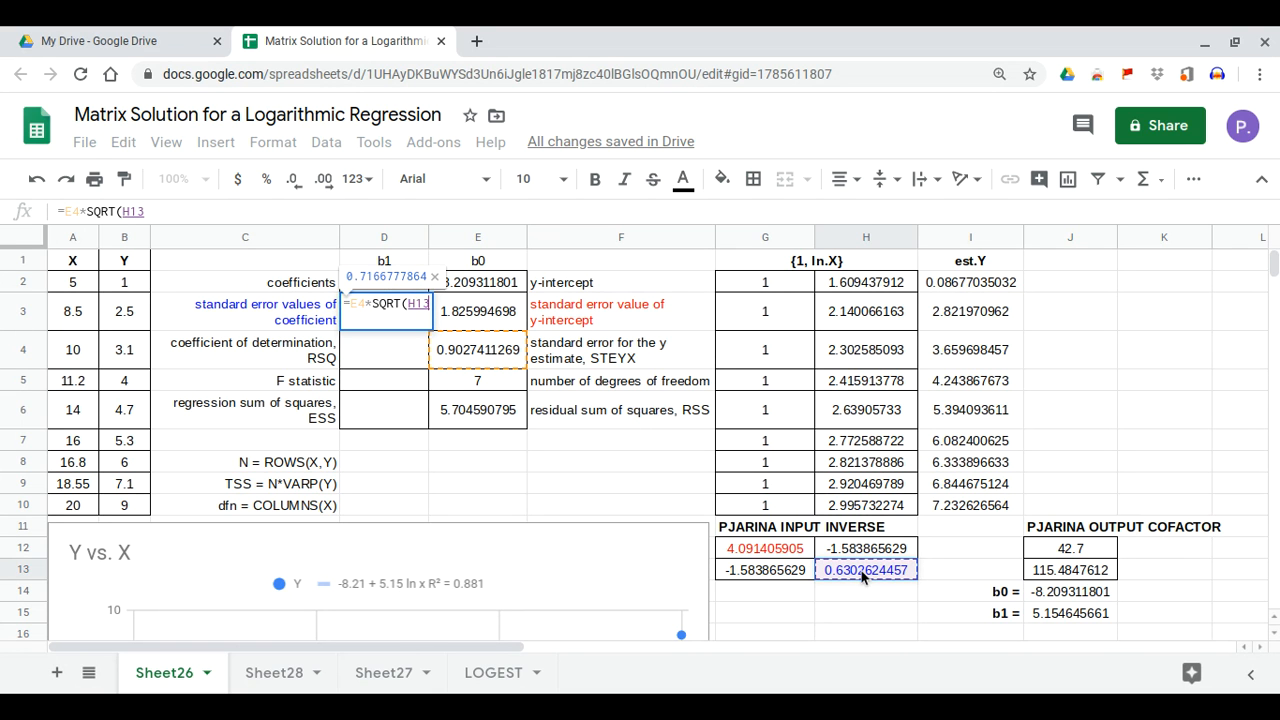
{"action": "key", "text": "Return"}
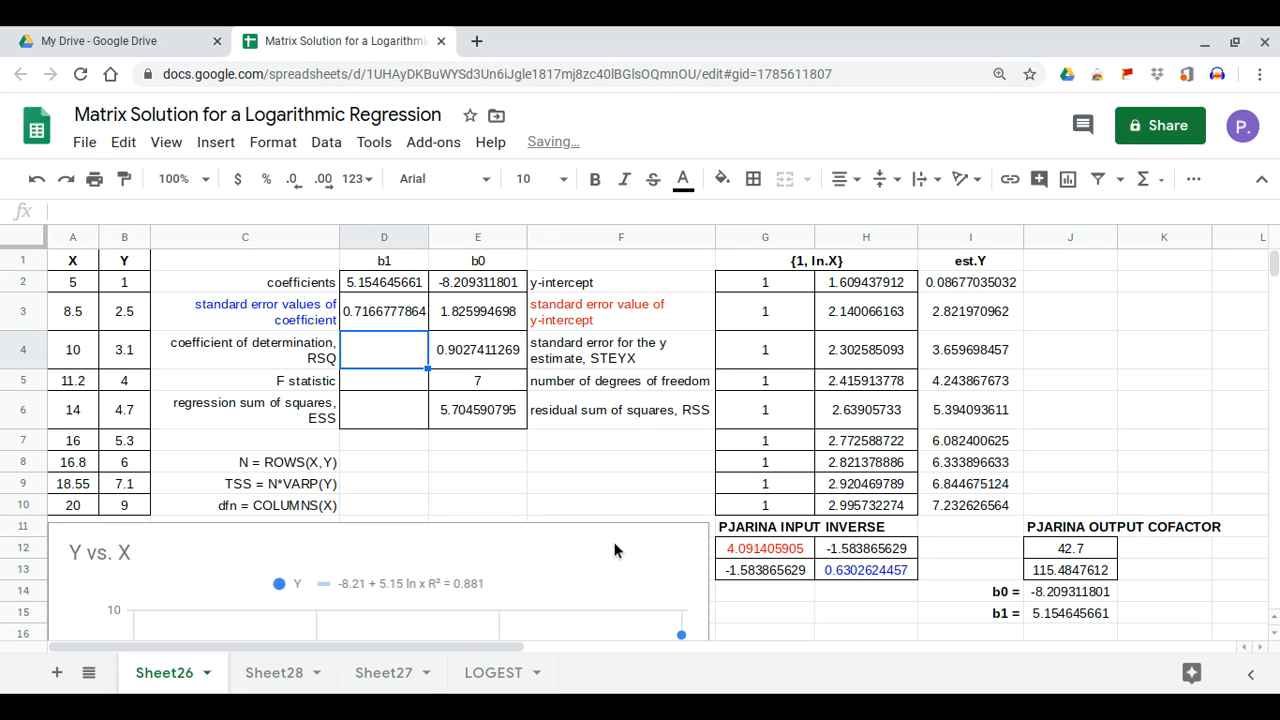
Step: Compute N in D8 by counting the rows of the X-Y data with =ROWS(A2:B10)
{"action": "left_click", "coordinate": [357, 466]}
{"action": "type", "text": "="}
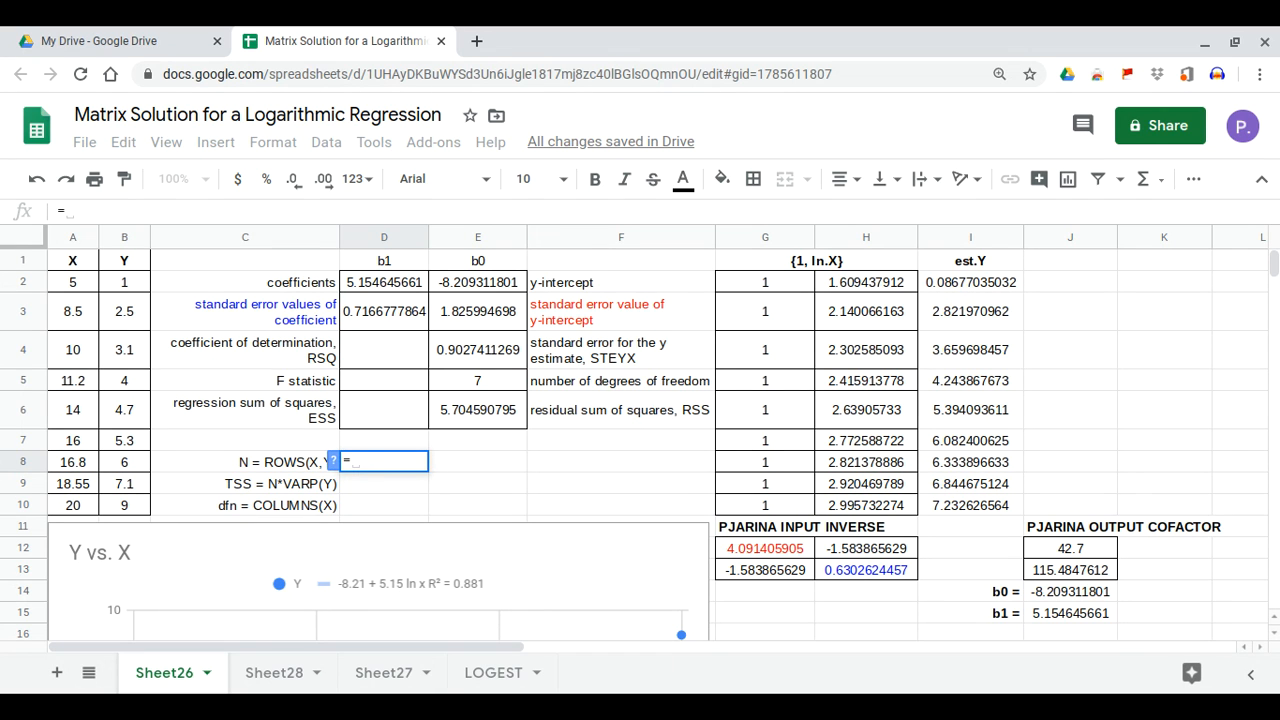
{"action": "type", "text": "rows"}
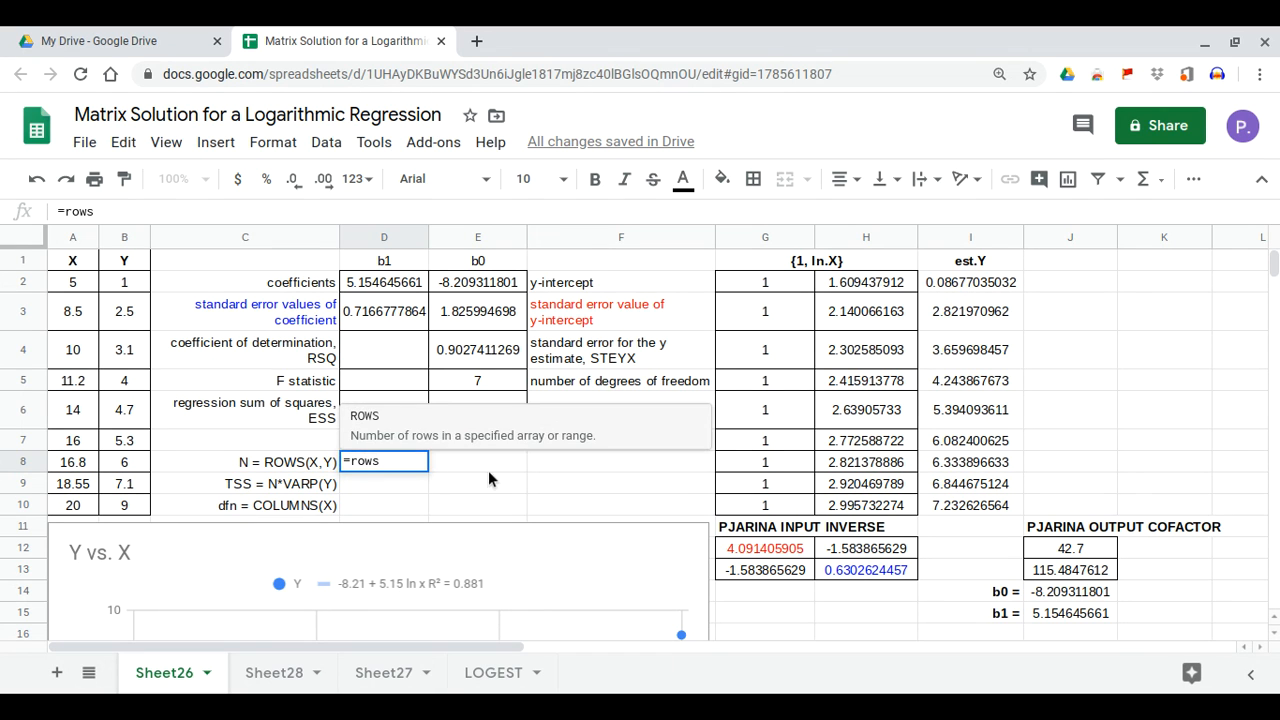
{"action": "type", "text": "("}
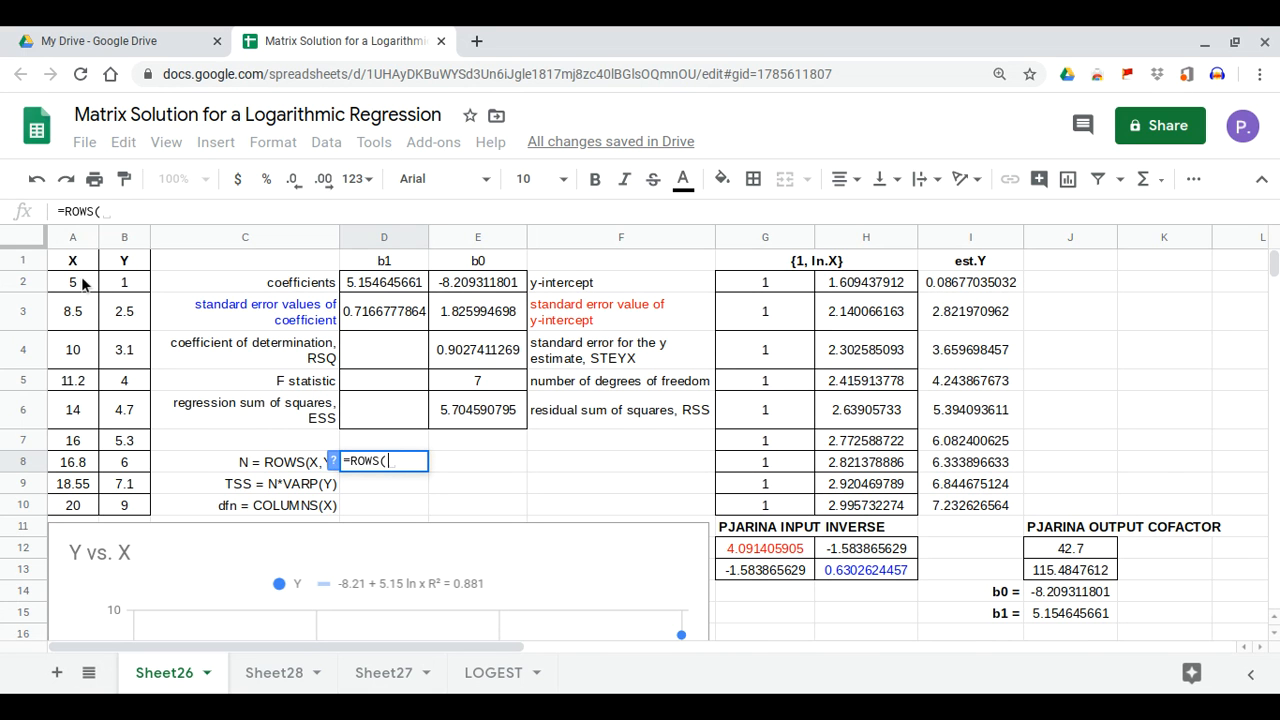
{"action": "left_click_drag", "start_coordinate": [86, 286], "coordinate": [124, 511]}
{"action": "key", "text": "Return"}
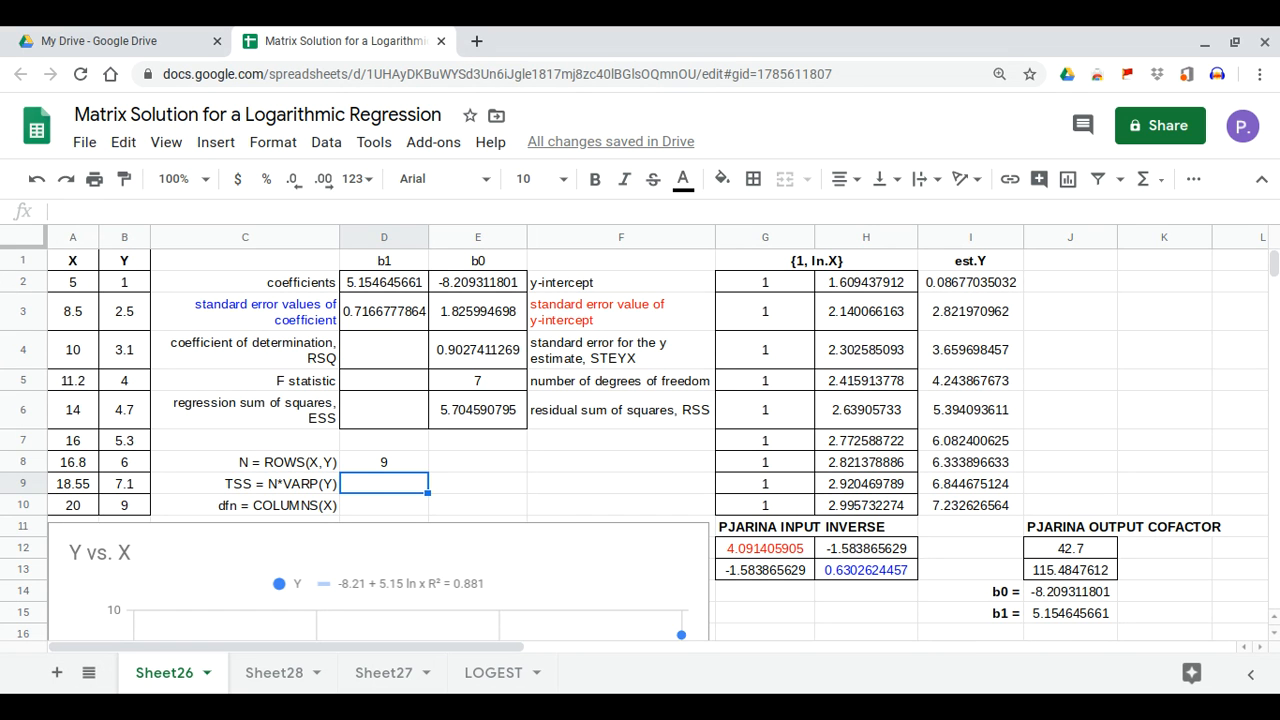
Step: Compute the total sum of squares (TSS) in D9 with =D8*VARP(B2:B10)
{"action": "type", "text": "="}
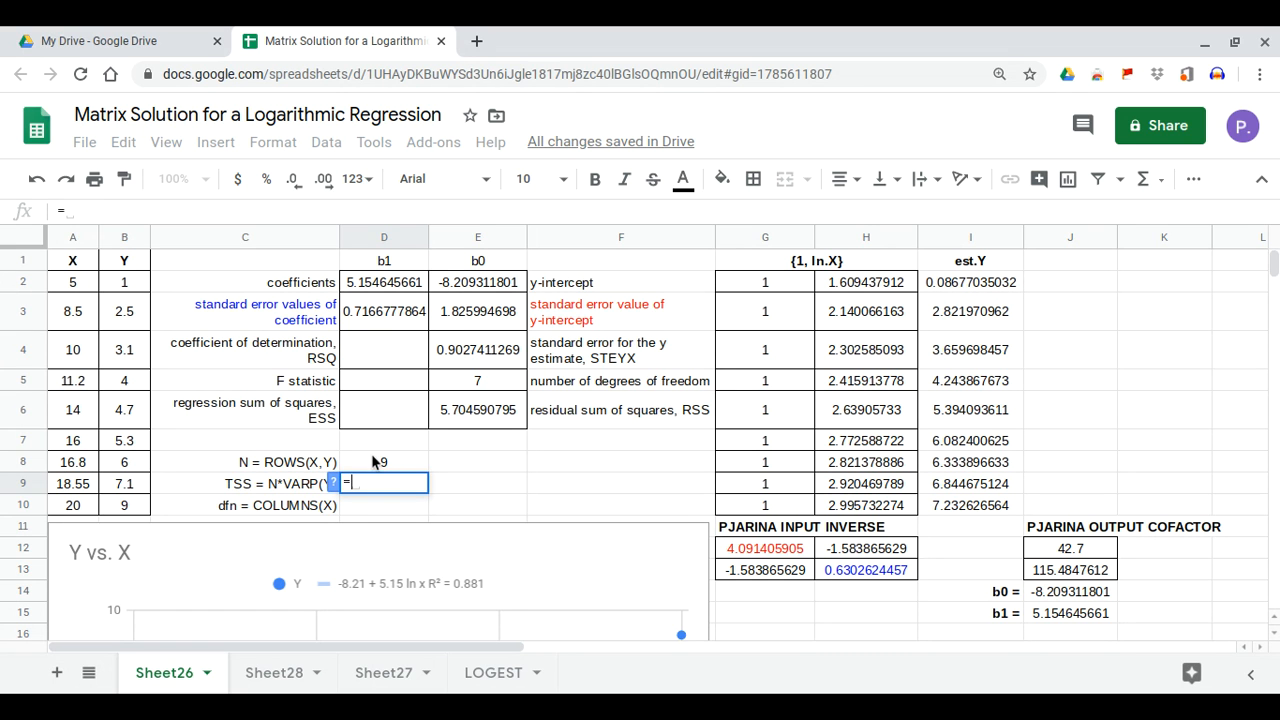
{"action": "left_click", "coordinate": [381, 460]}
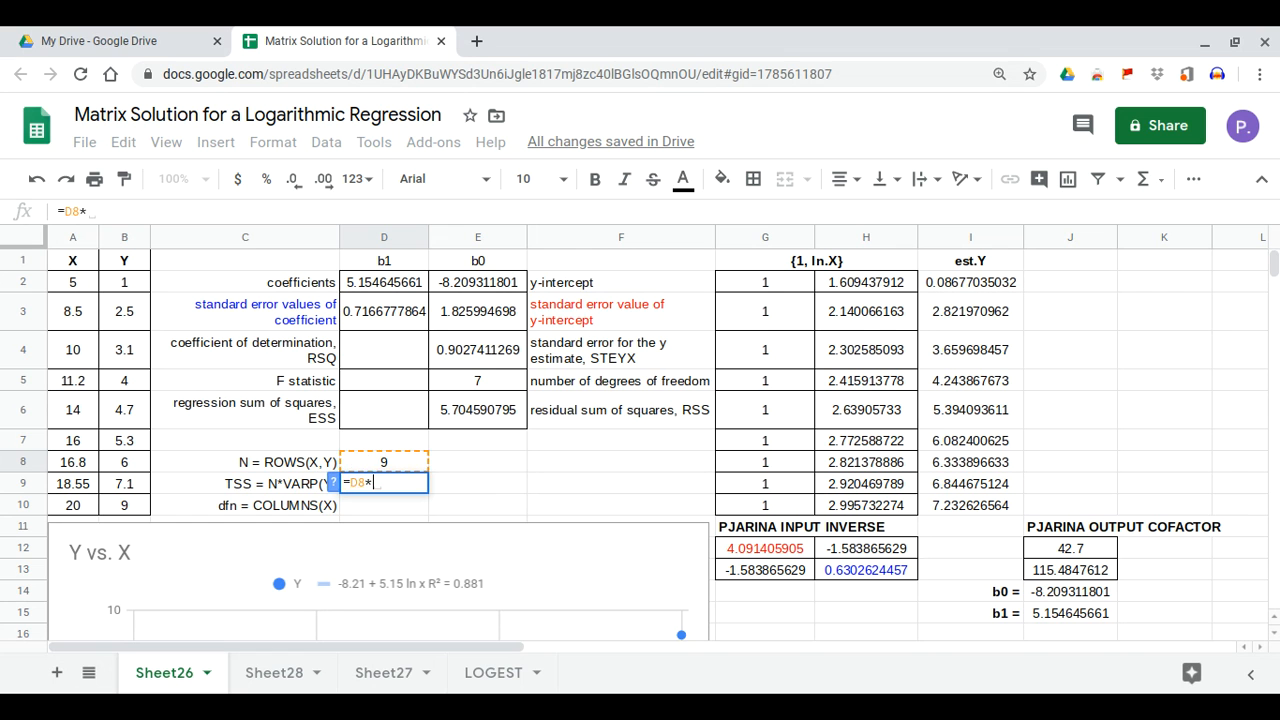
{"action": "type", "text": "*varp"}
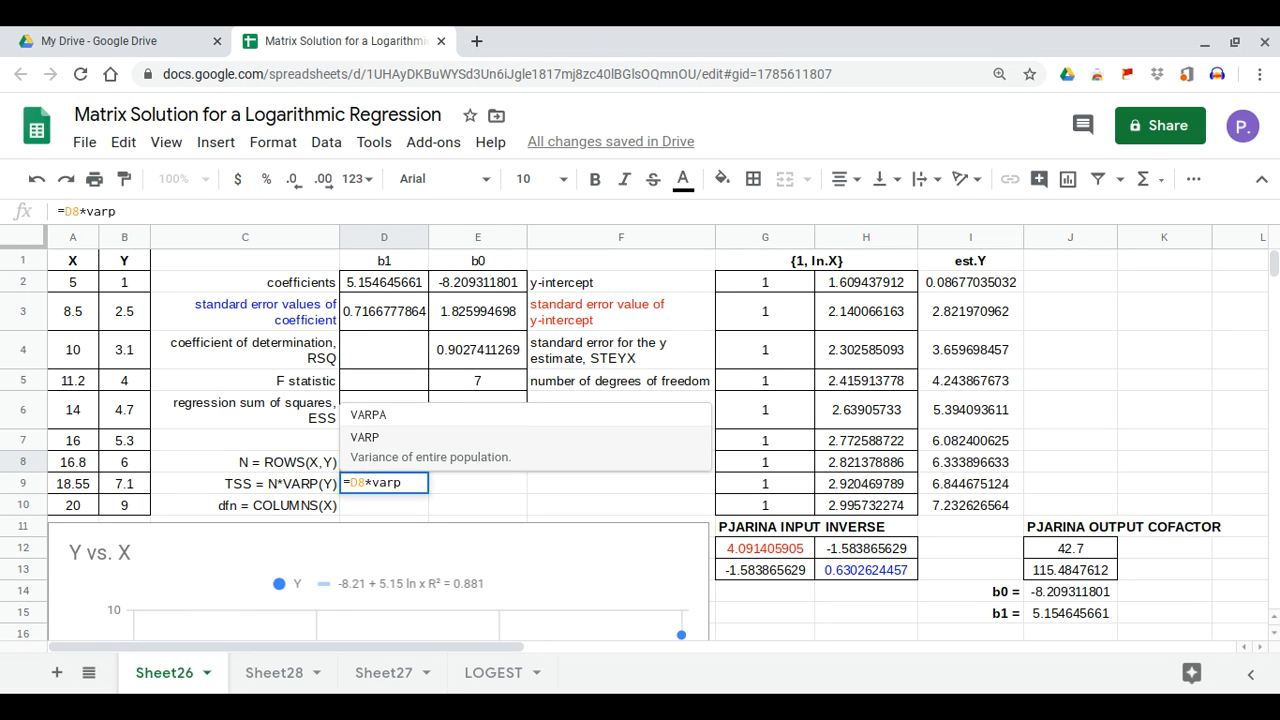
{"action": "type", "text": "("}
{"action": "left_click_drag", "start_coordinate": [133, 292], "coordinate": [128, 316]}
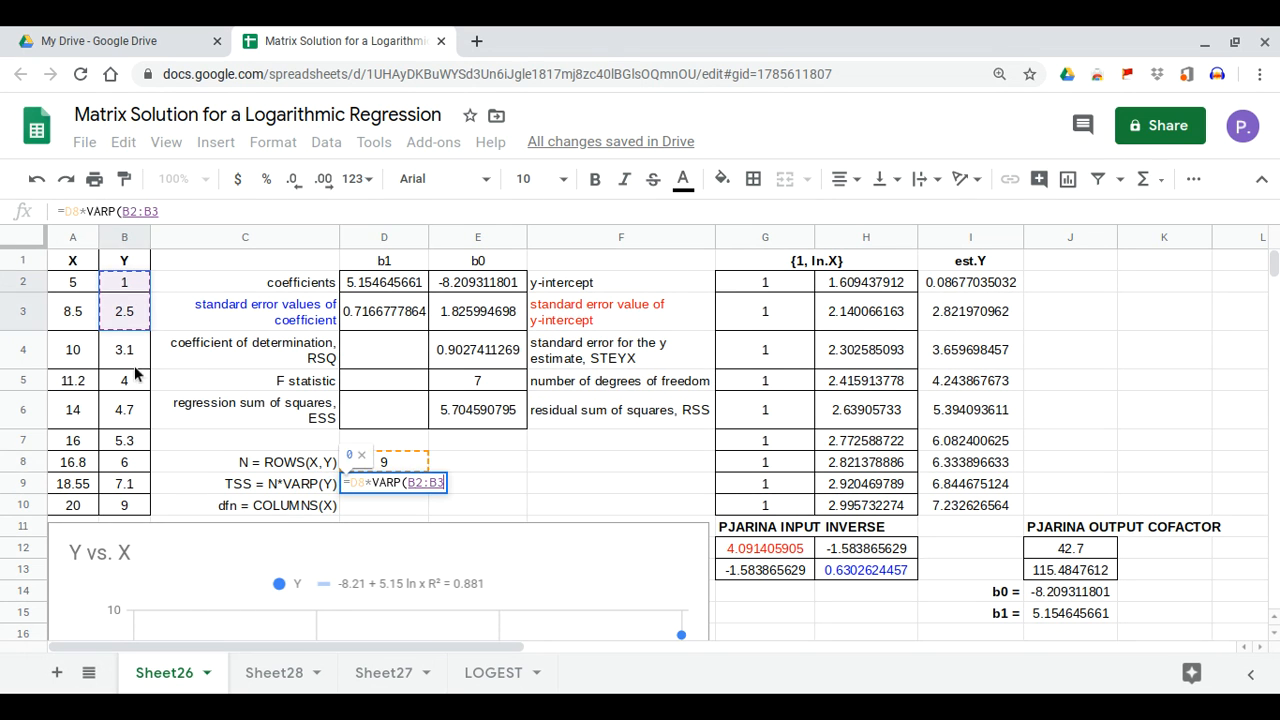
{"action": "left_click_drag", "start_coordinate": [136, 373], "coordinate": [132, 507]}
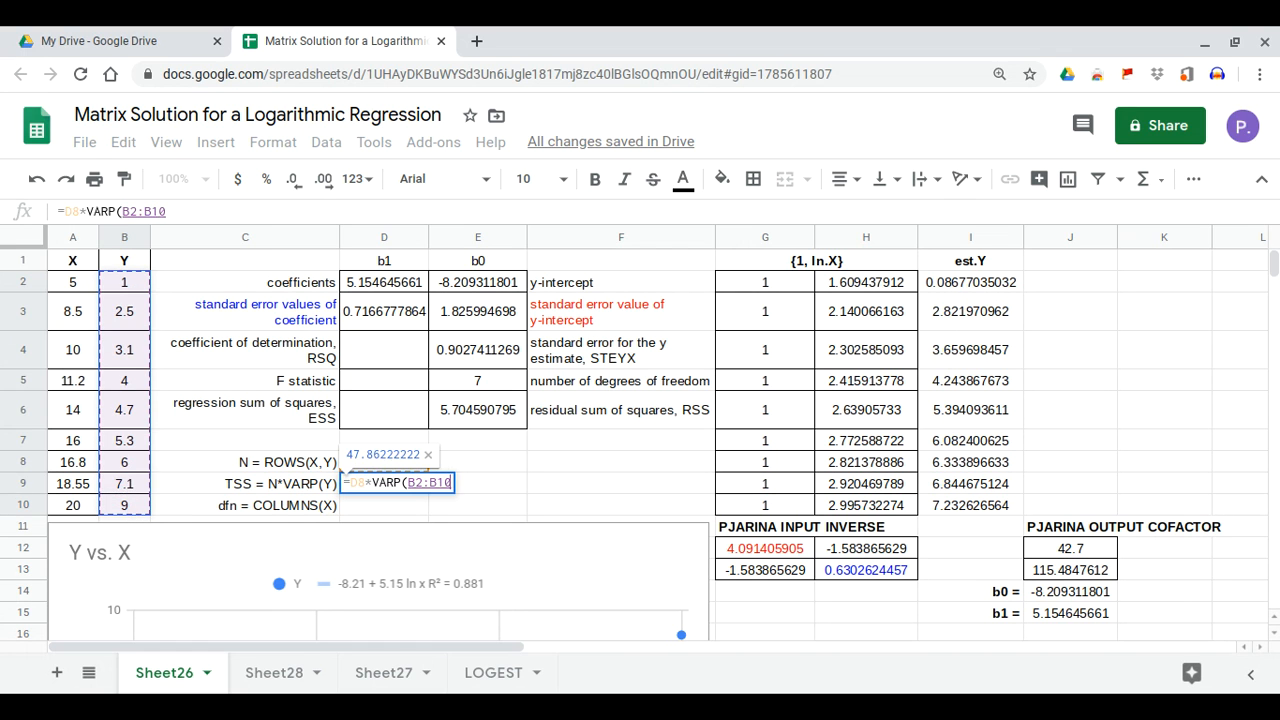
{"action": "key", "text": "Return"}
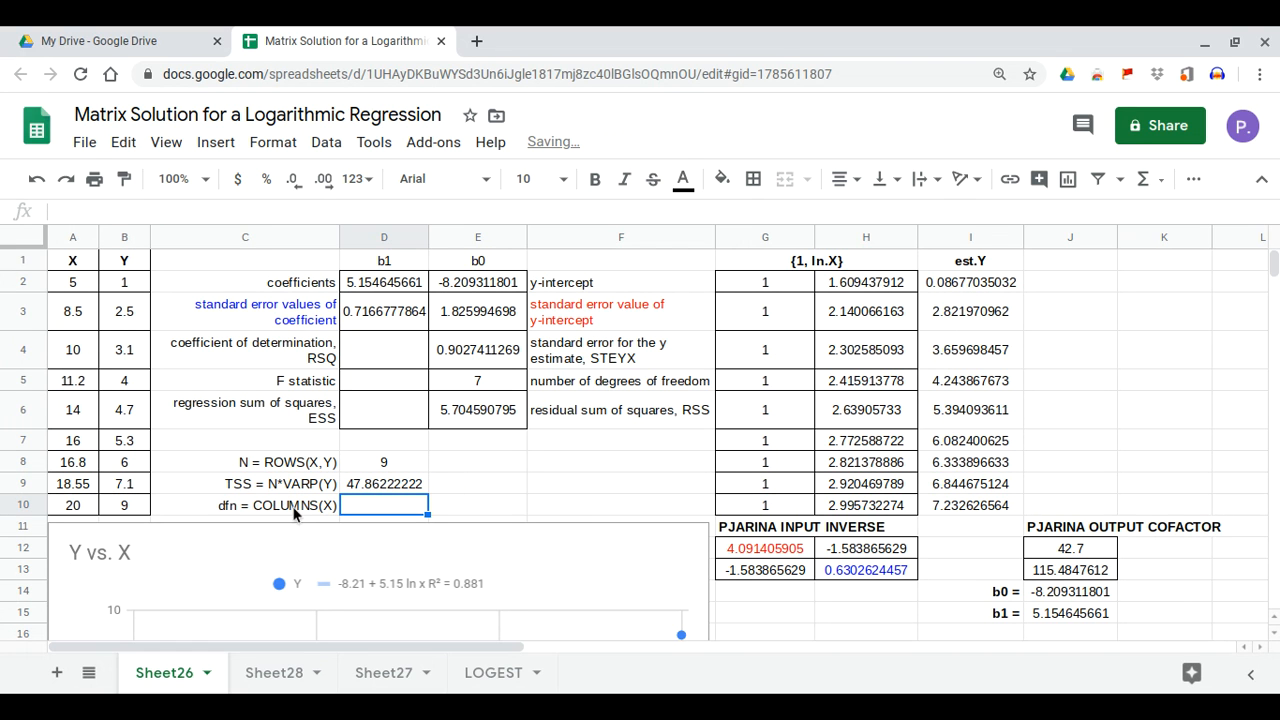
Step: Compute the regression sum of squares (ESS) in D6 with =D9-E6, and check the TSS and RSS formulas it uses
{"action": "left_click", "coordinate": [369, 419]}
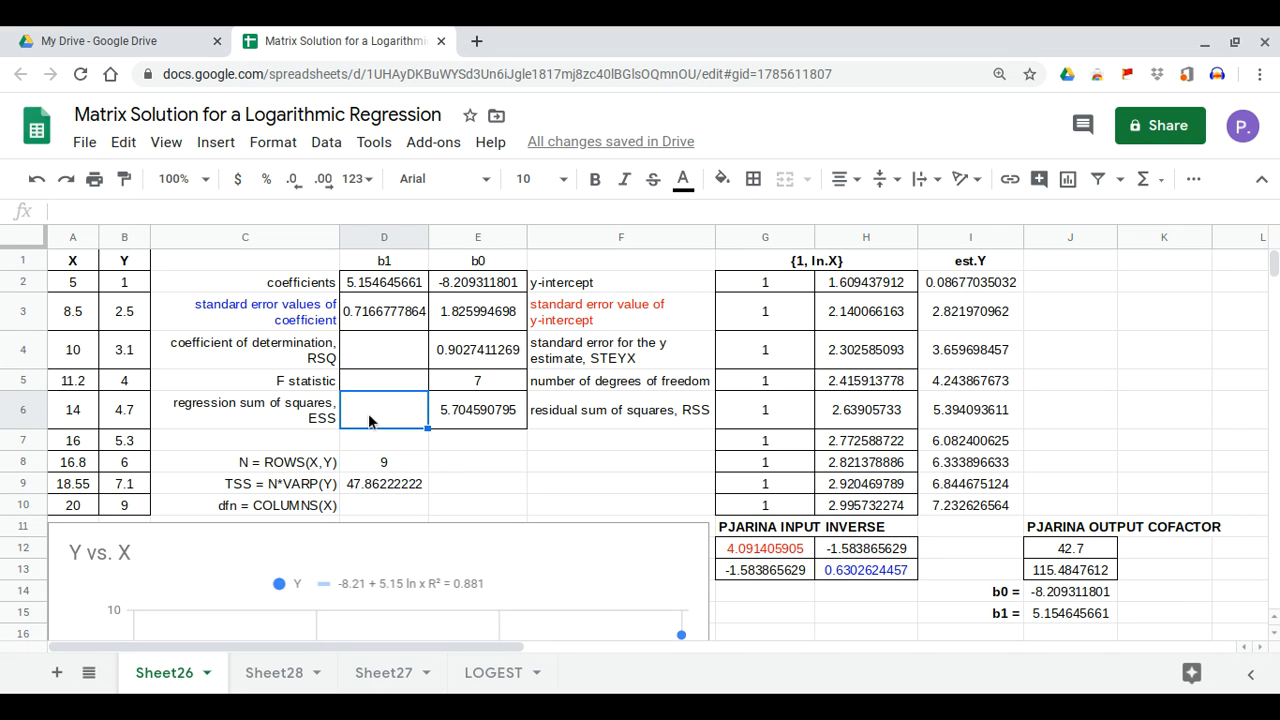
{"action": "type", "text": "="}
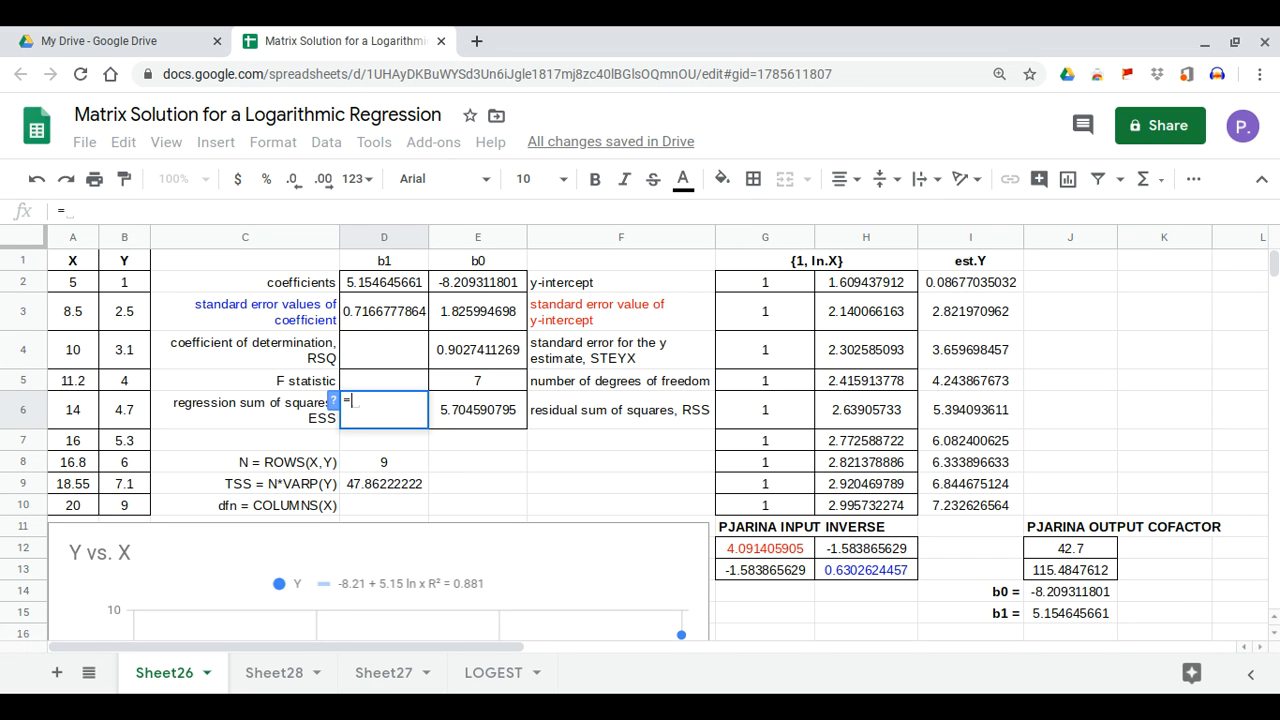
{"action": "left_click", "coordinate": [381, 483]}
{"action": "type", "text": "-"}
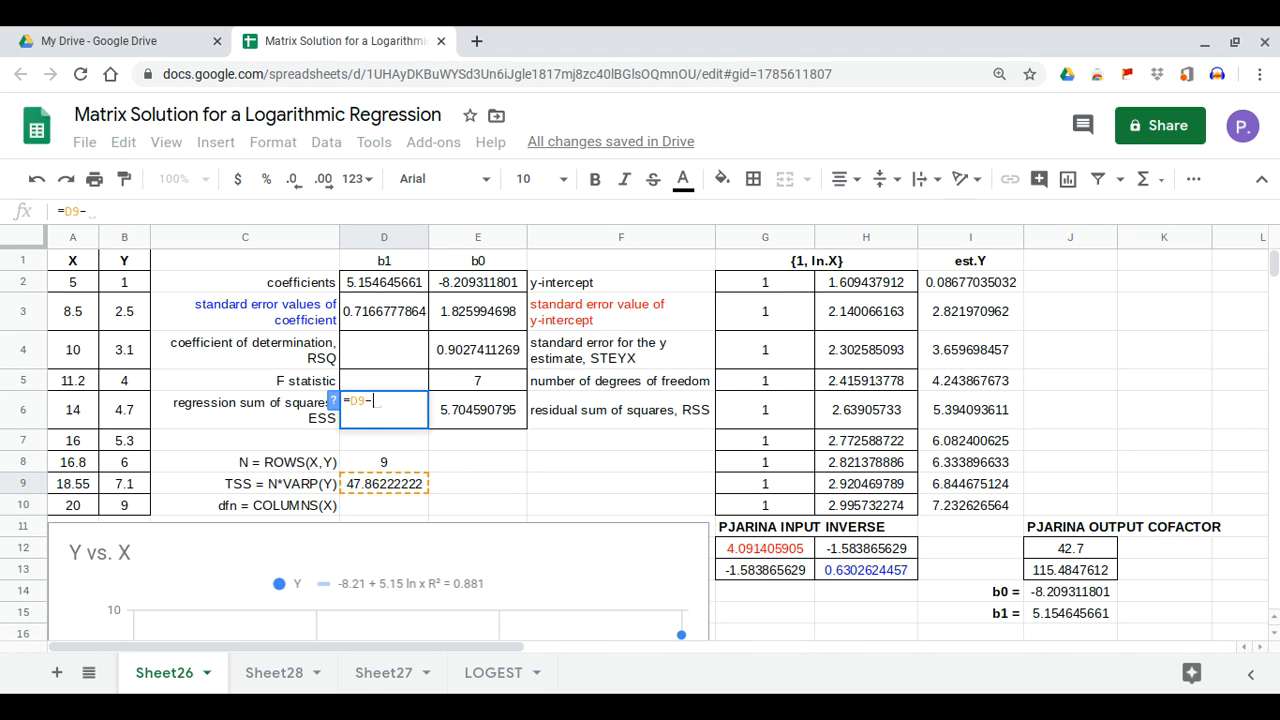
{"action": "left_click", "coordinate": [465, 425]}
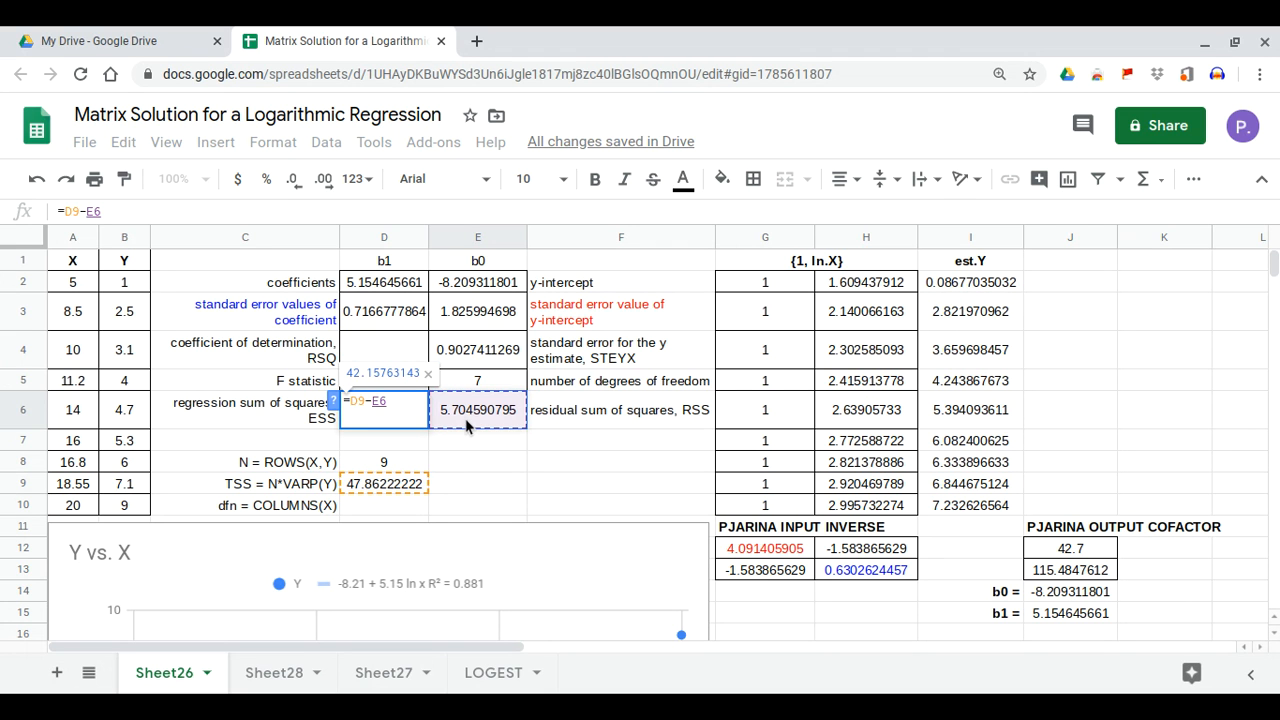
{"action": "key", "text": "Return"}
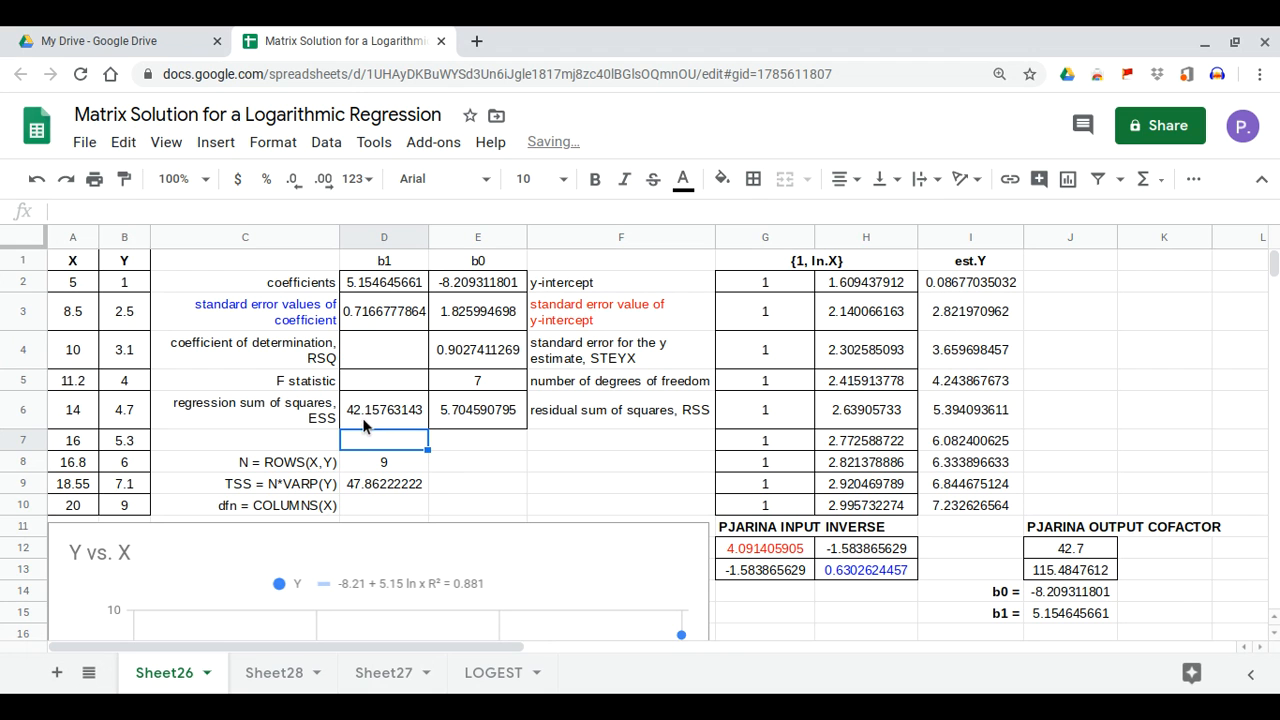
{"action": "left_click", "coordinate": [364, 486]}
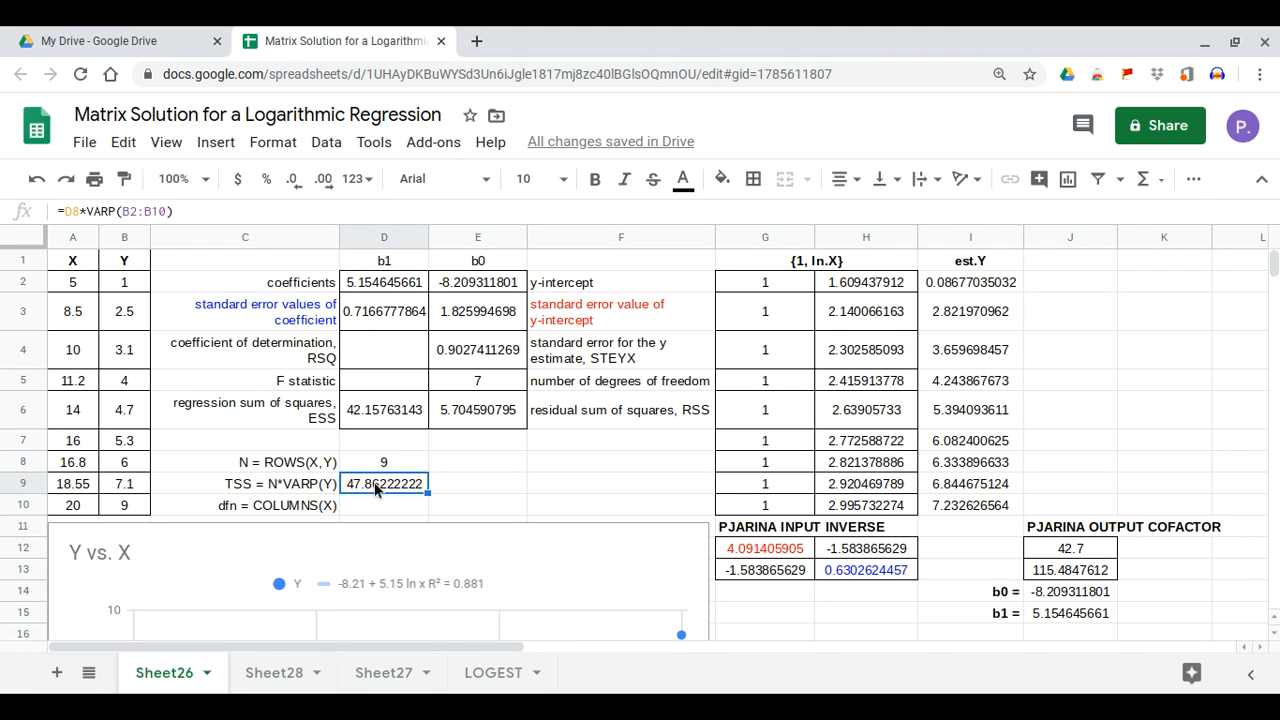
{"action": "left_click", "coordinate": [481, 420]}
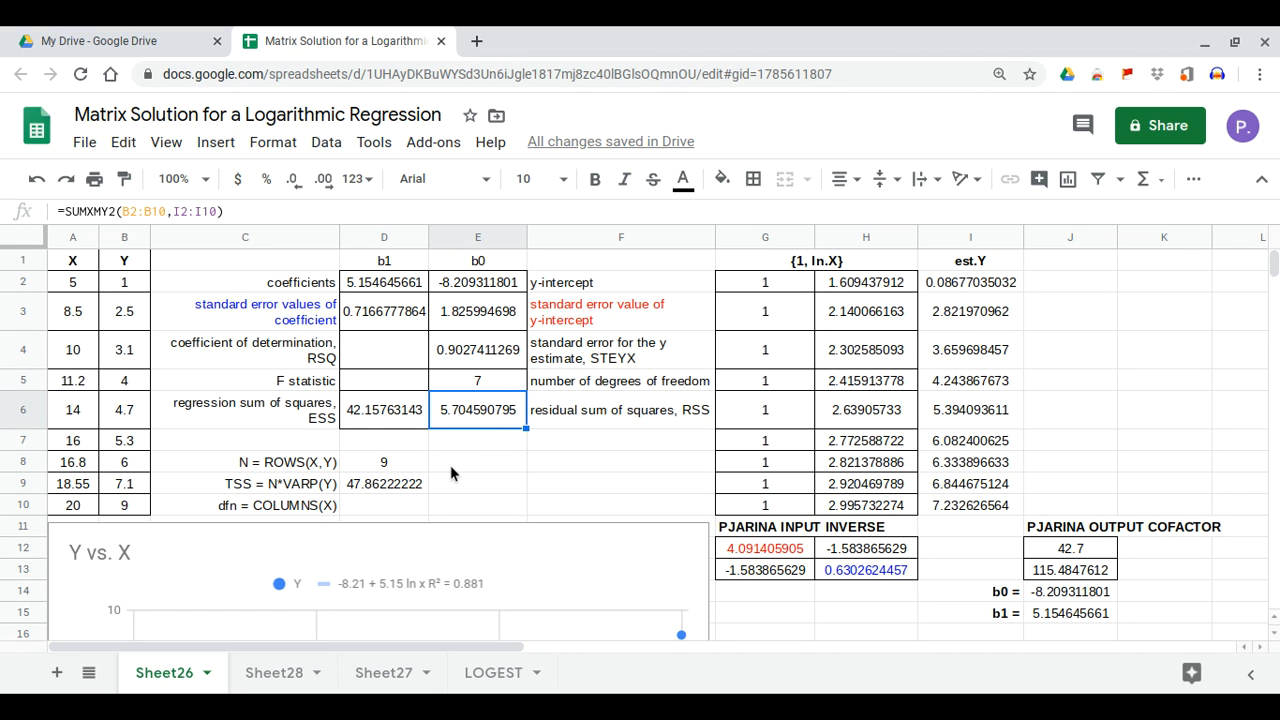
Step: Compute the coefficient of determination (RSQ) in D4 with =D6/D9
{"action": "left_click", "coordinate": [399, 372]}
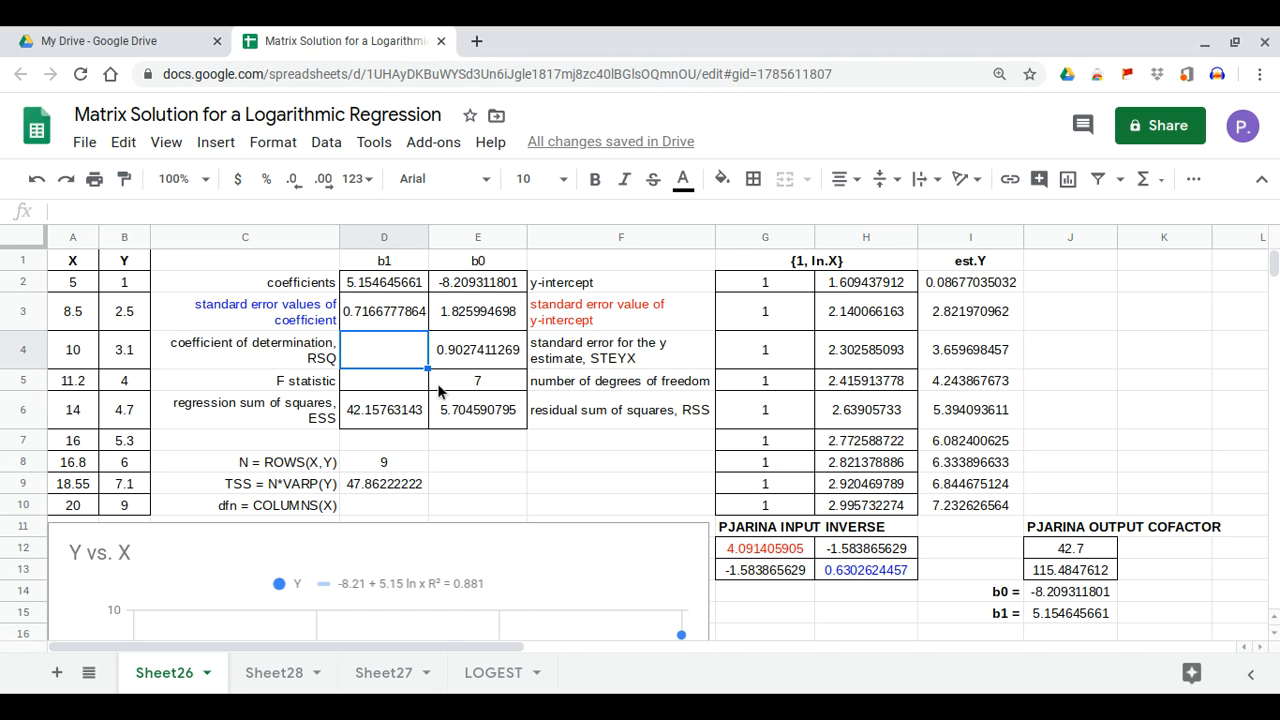
{"action": "type", "text": "="}
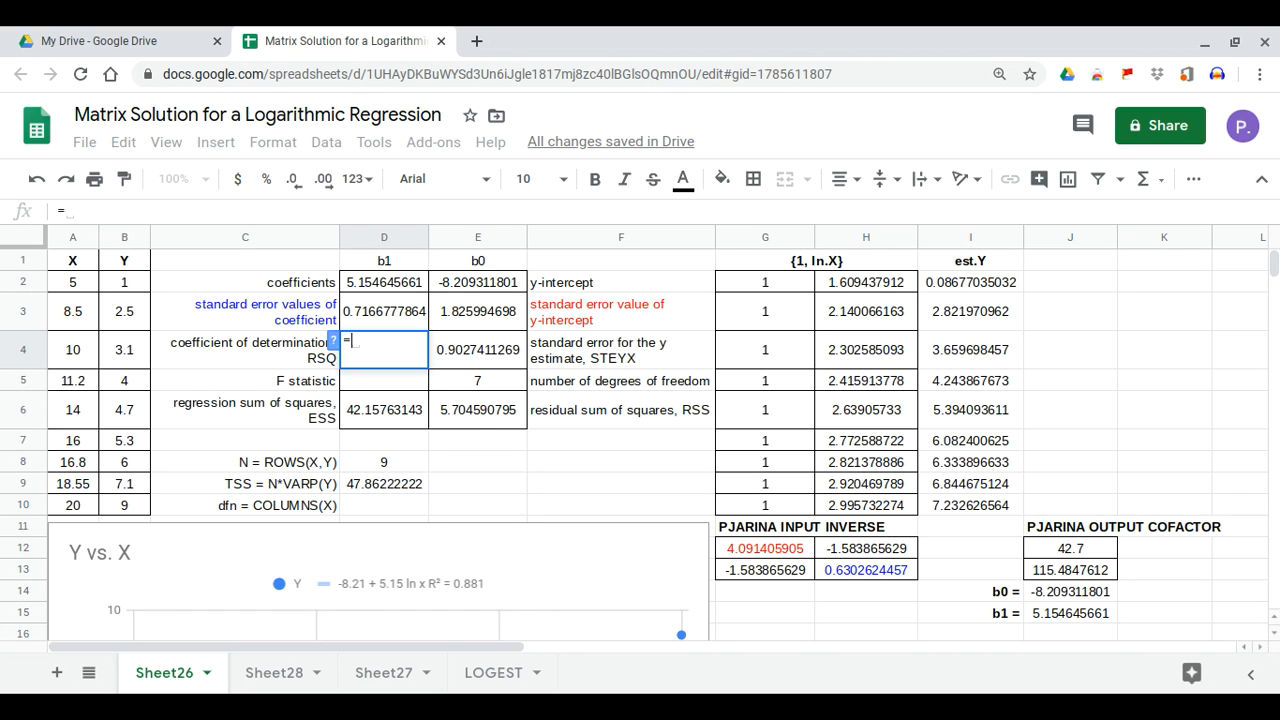
{"action": "left_click", "coordinate": [405, 418]}
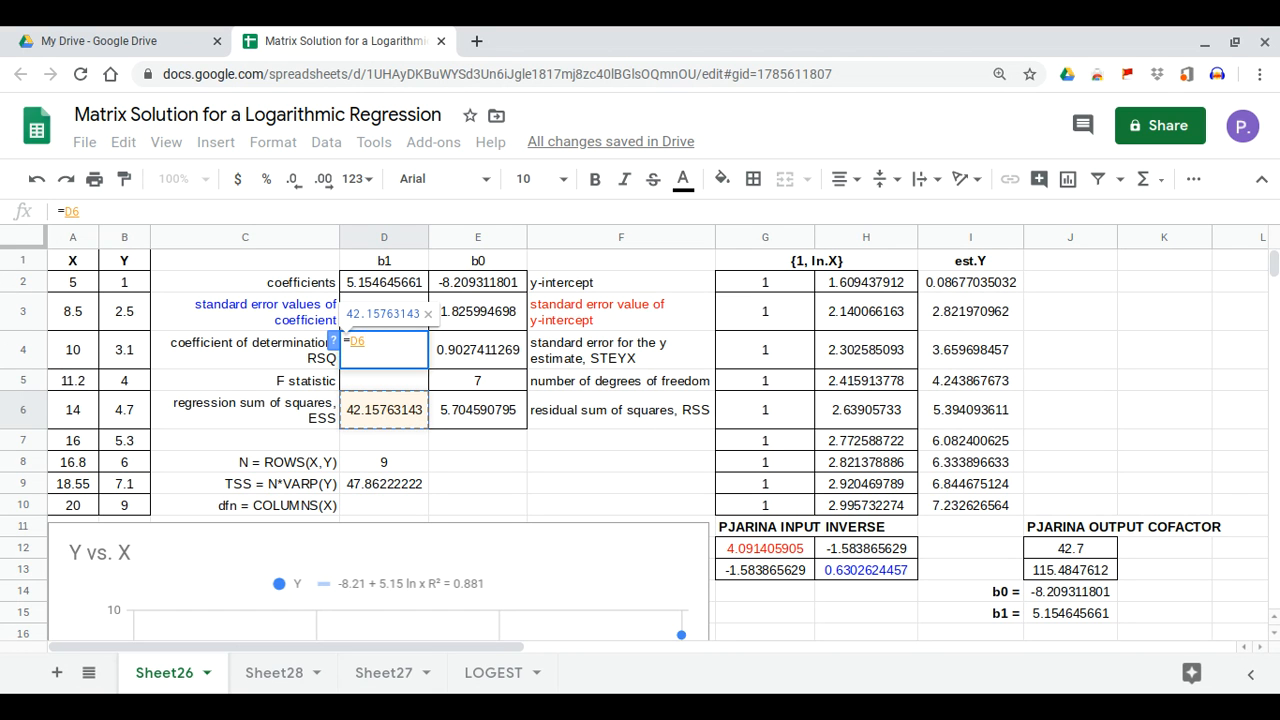
{"action": "type", "text": "/"}
{"action": "left_click", "coordinate": [363, 486]}
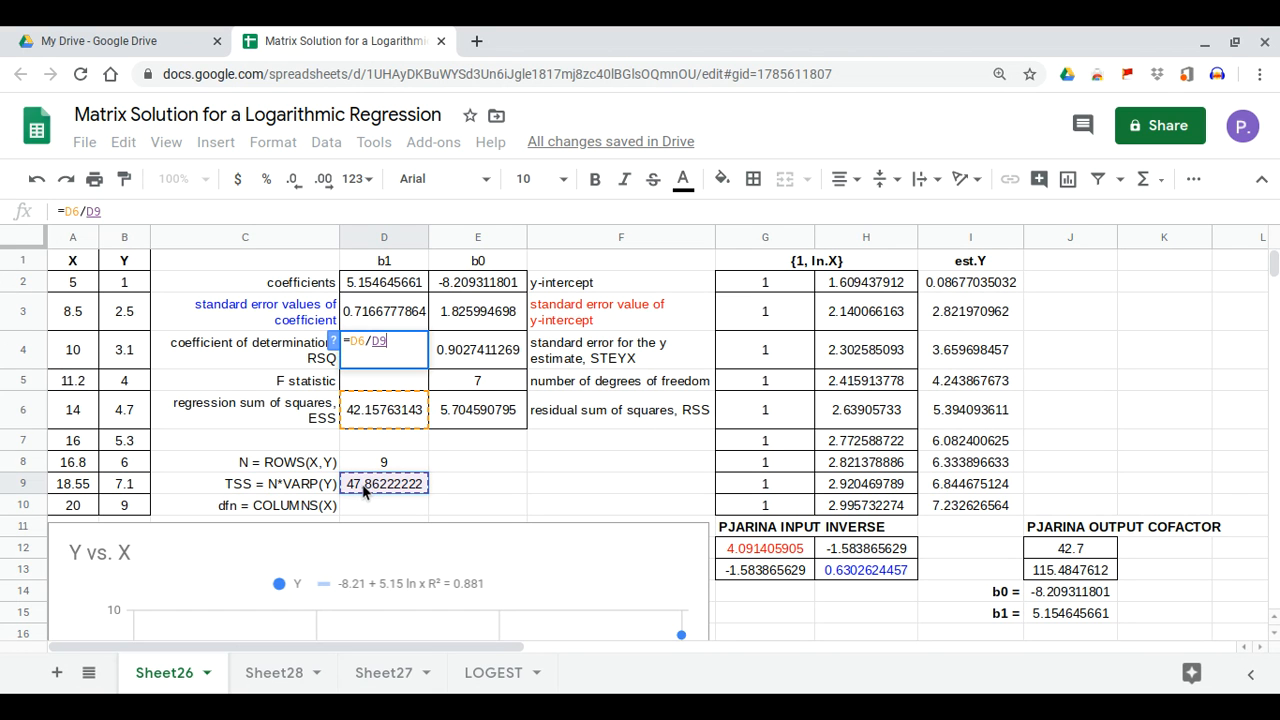
{"action": "key", "text": "Return"}
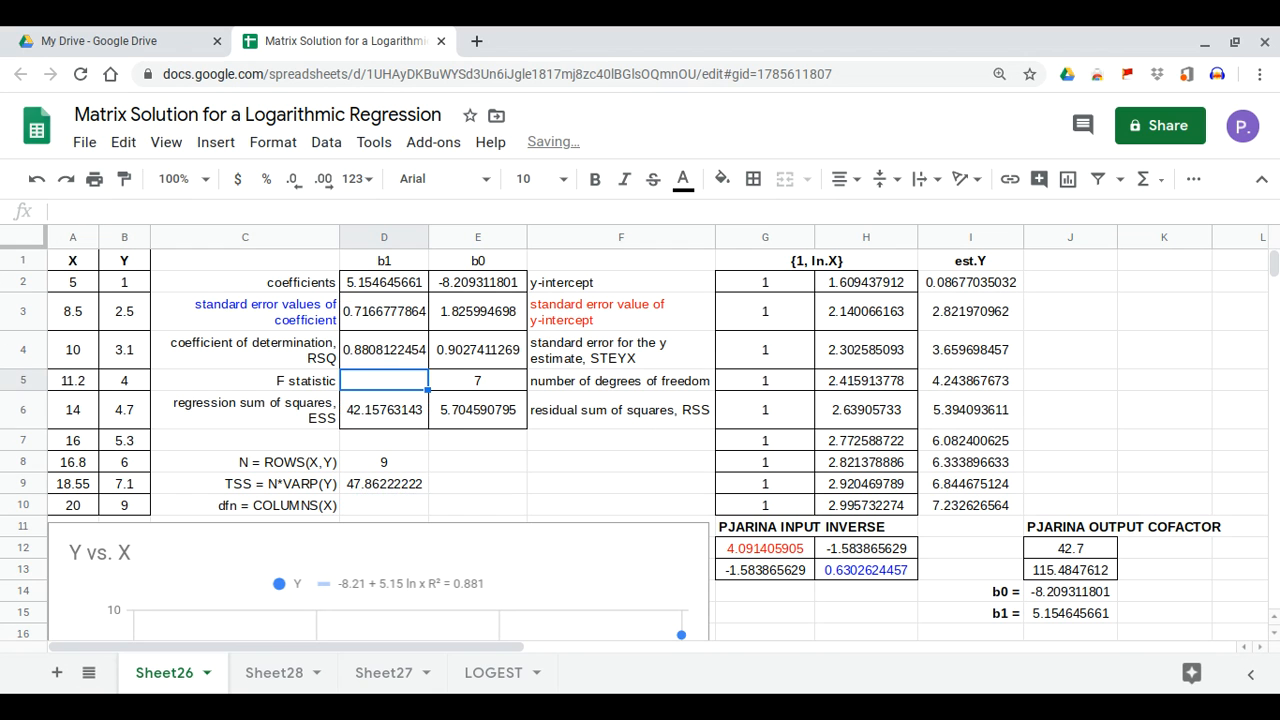
{"action": "left_click", "coordinate": [372, 361]}
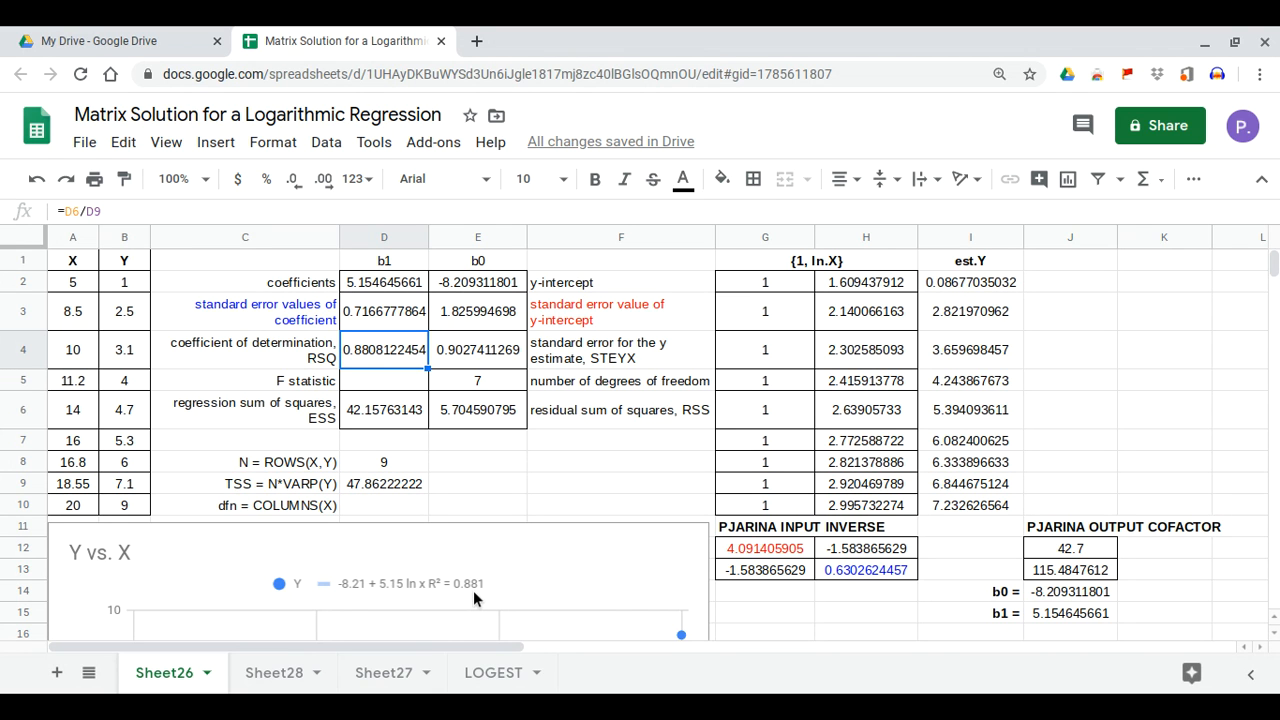
{"action": "left_click", "coordinate": [391, 387]}
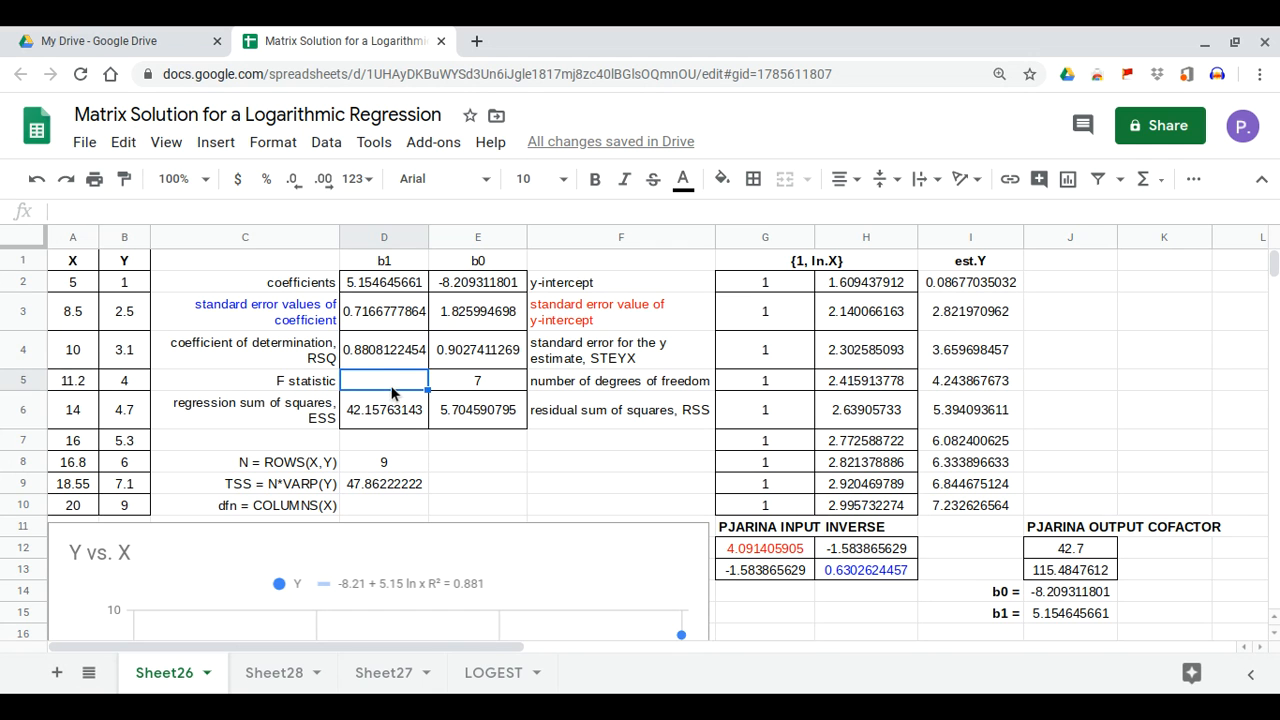
{"action": "type", "text": "="}
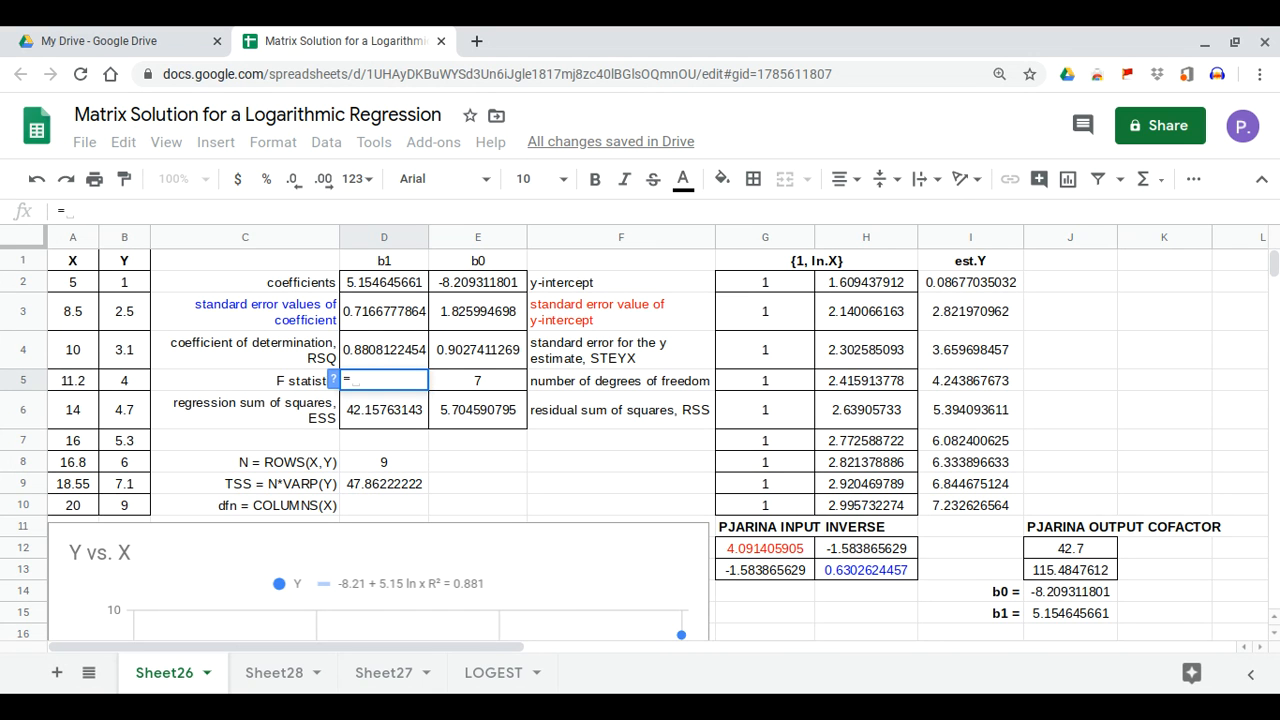
{"action": "type", "text": "()/()"}
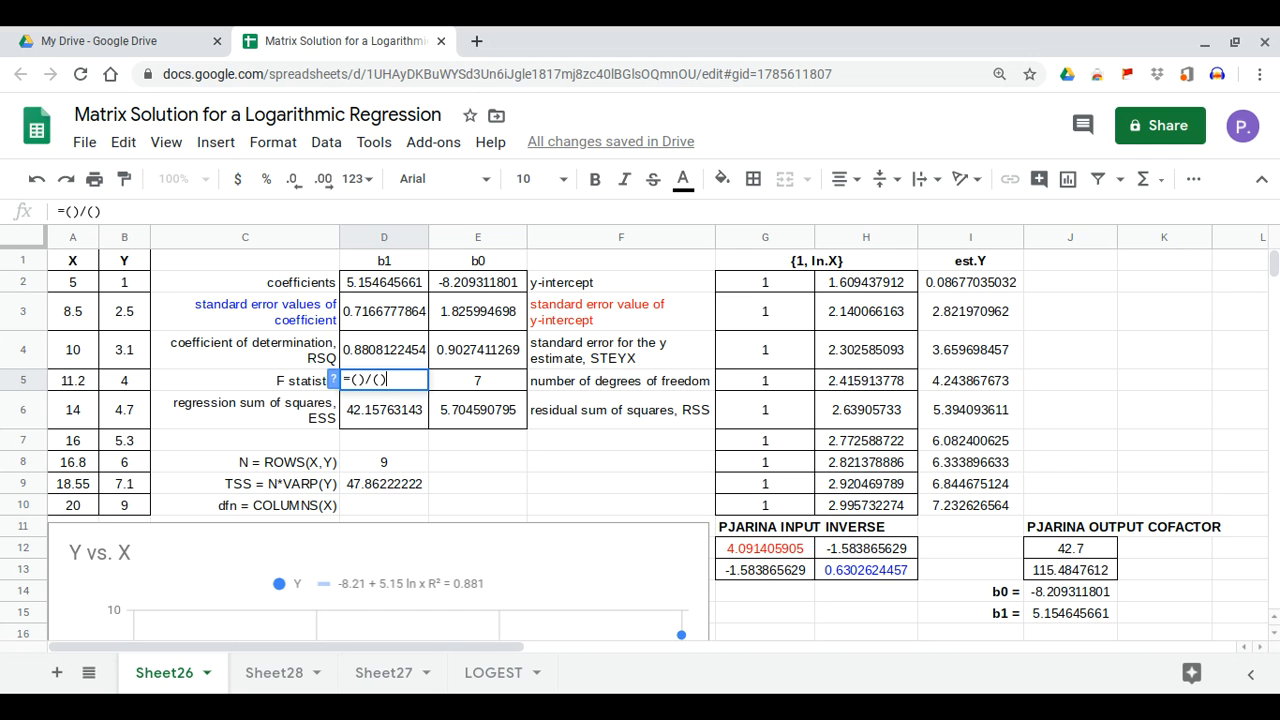
{"action": "left_click", "coordinate": [357, 380]}
{"action": "left_click", "coordinate": [375, 416]}
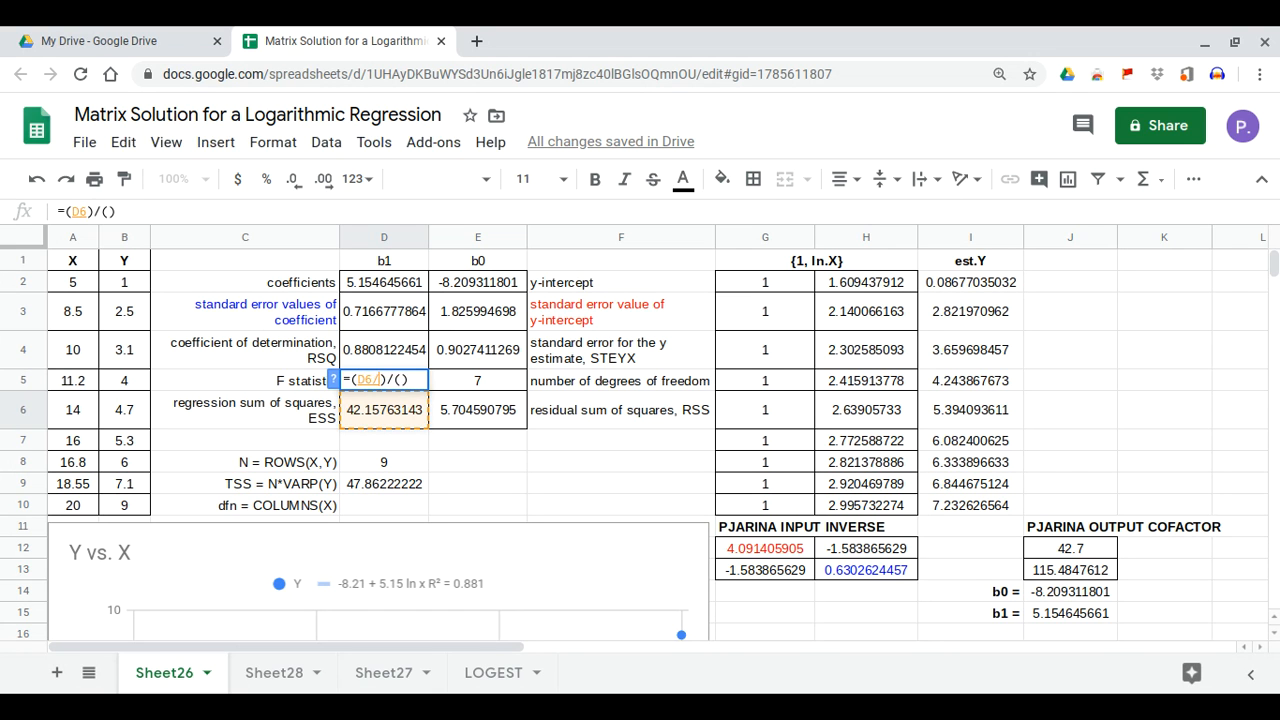
{"action": "type", "text": "/"}
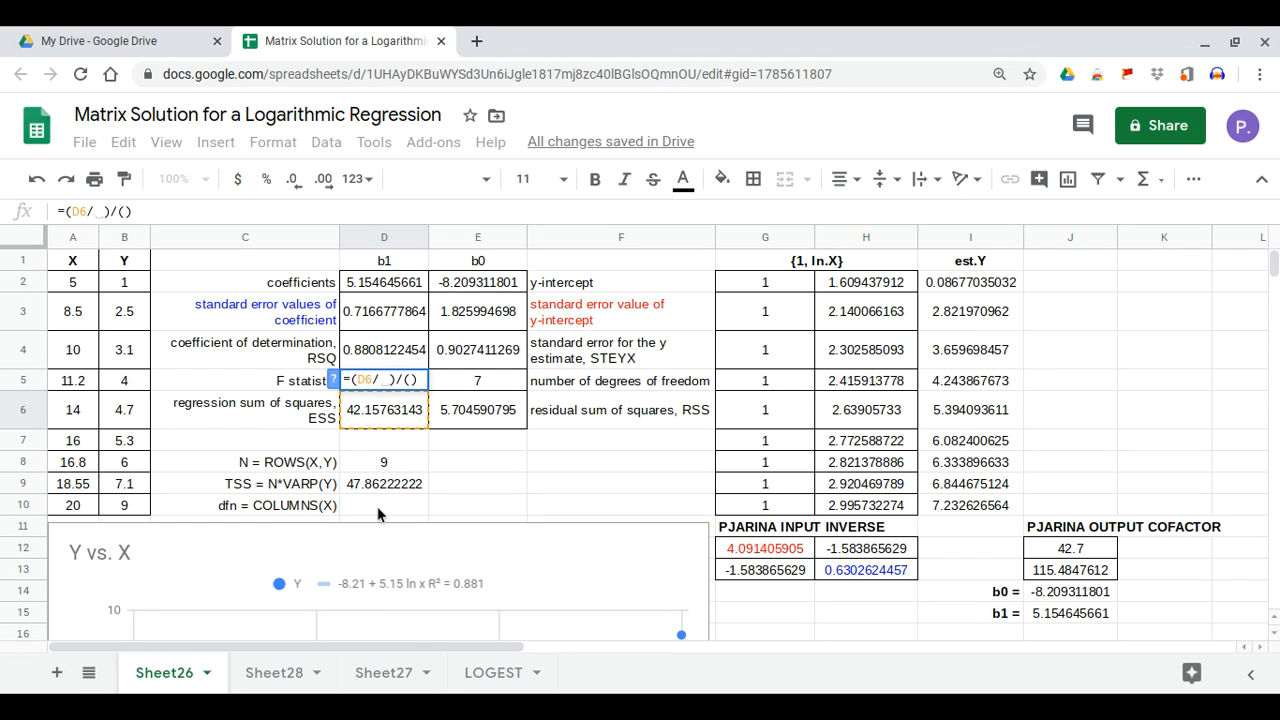
{"action": "left_click", "coordinate": [378, 508]}
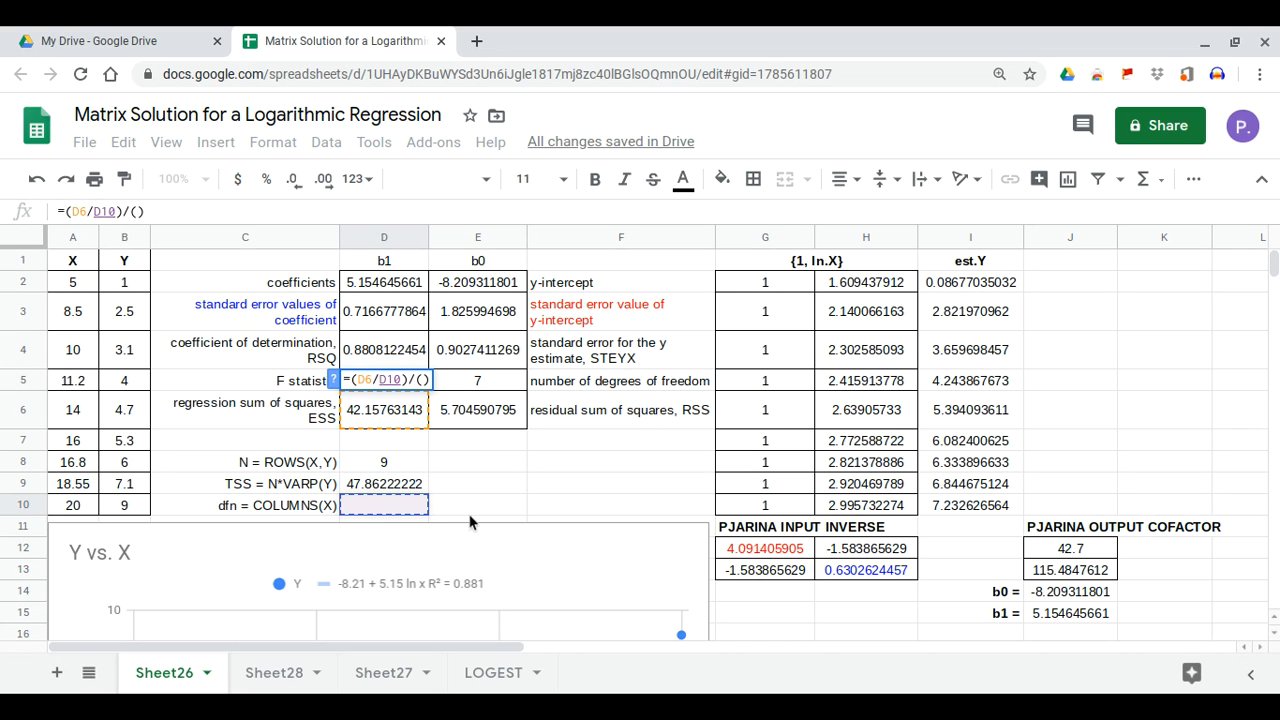
{"action": "key", "text": "Escape"}
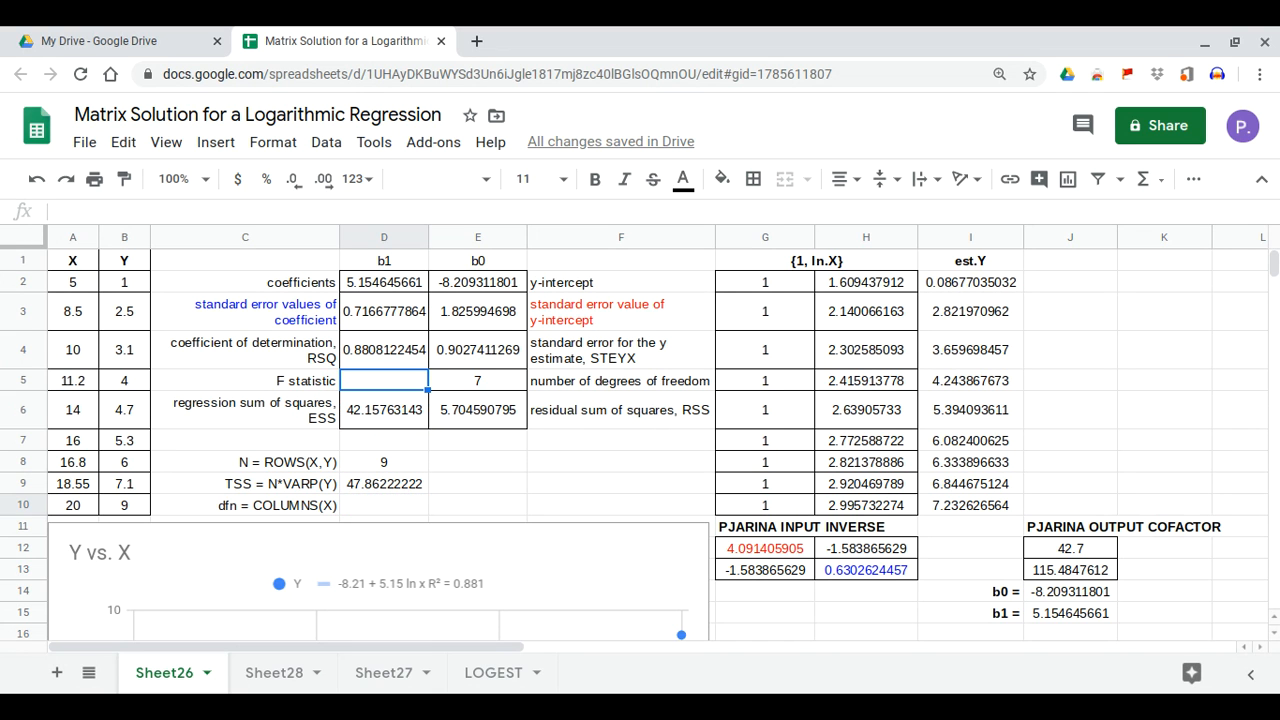
Step: Compute dfn in D10 by counting the columns of the X data with =COLUMNS(A2:A10)
{"action": "left_click", "coordinate": [383, 509]}
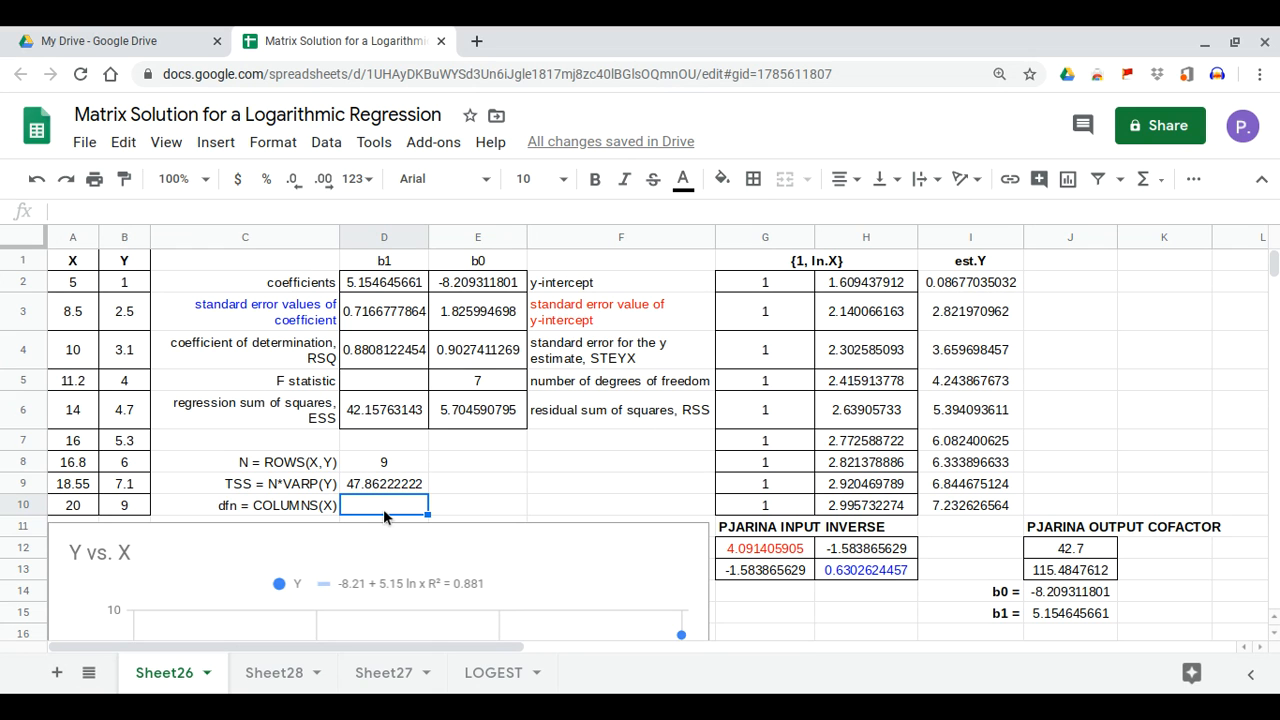
{"action": "type", "text": "=col"}
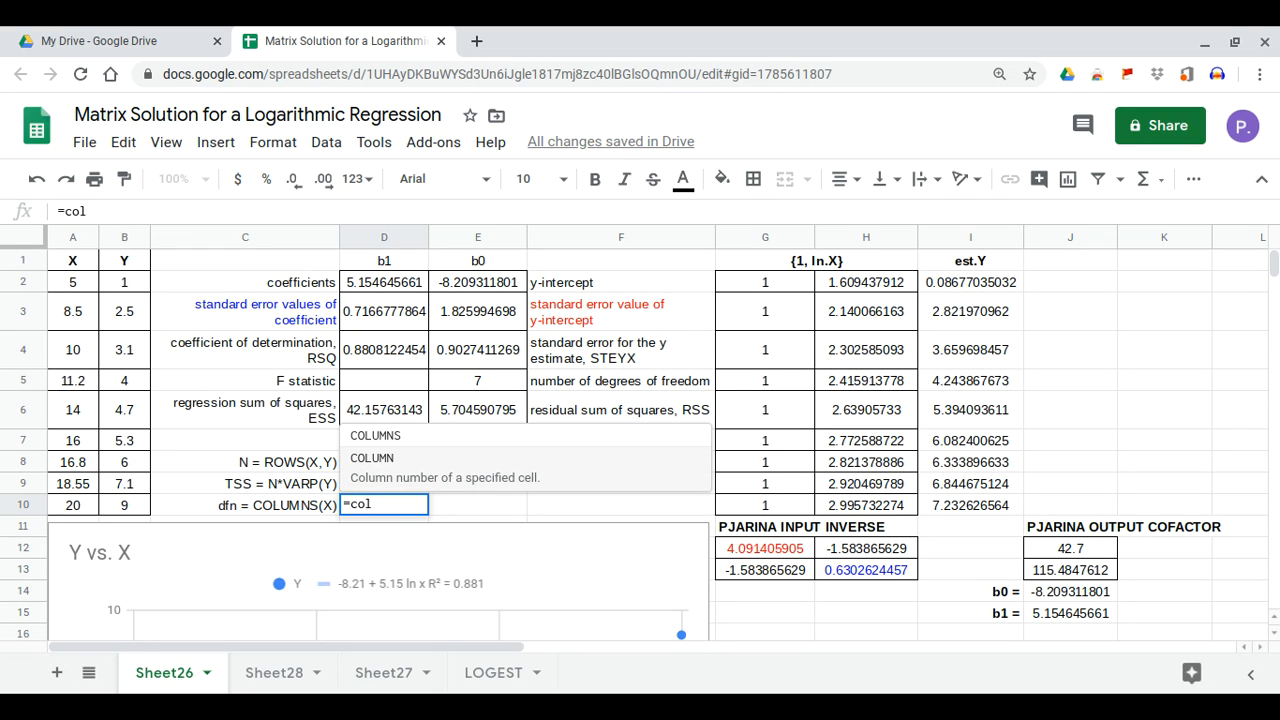
{"action": "left_click", "coordinate": [508, 440]}
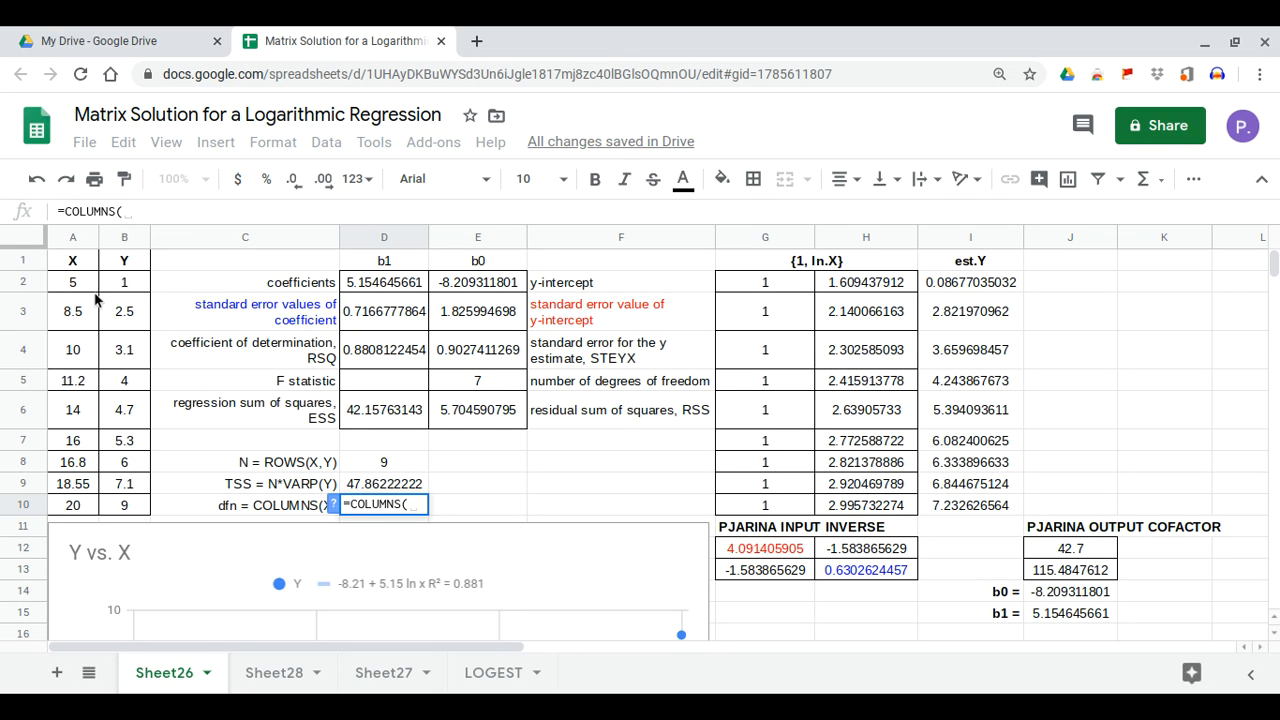
{"action": "left_click_drag", "start_coordinate": [78, 284], "coordinate": [83, 510]}
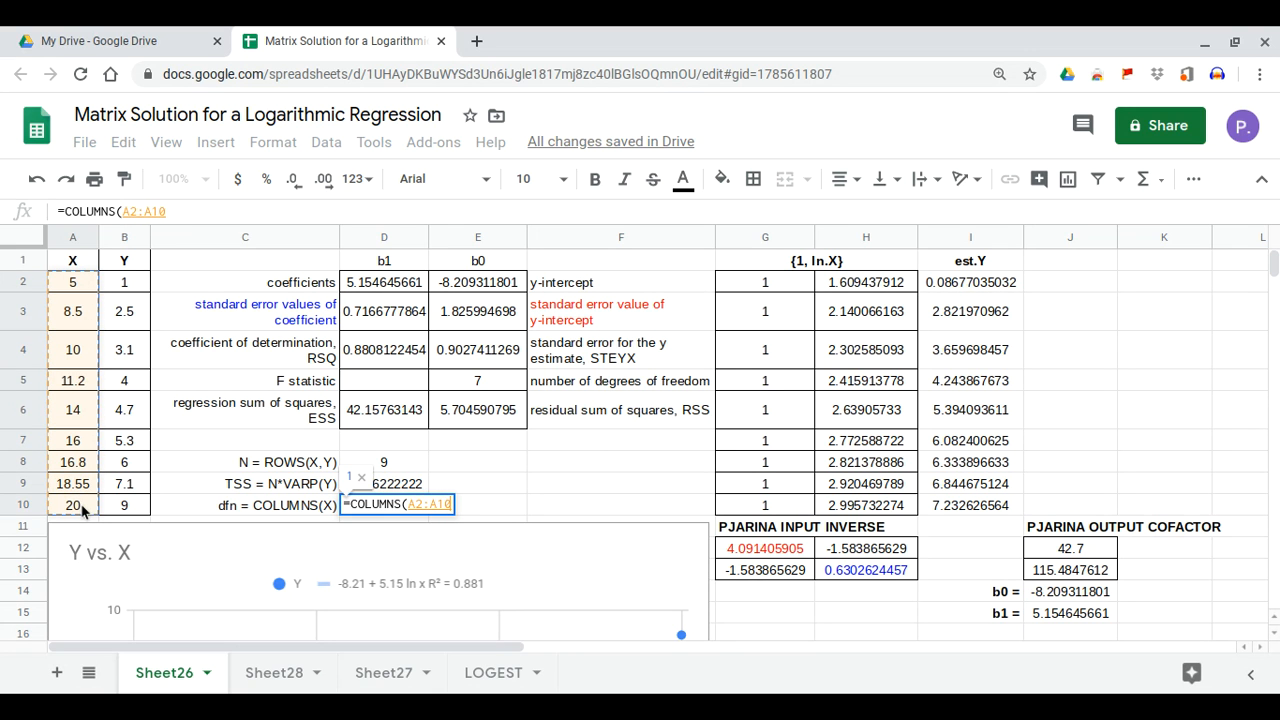
{"action": "key", "text": "Return"}
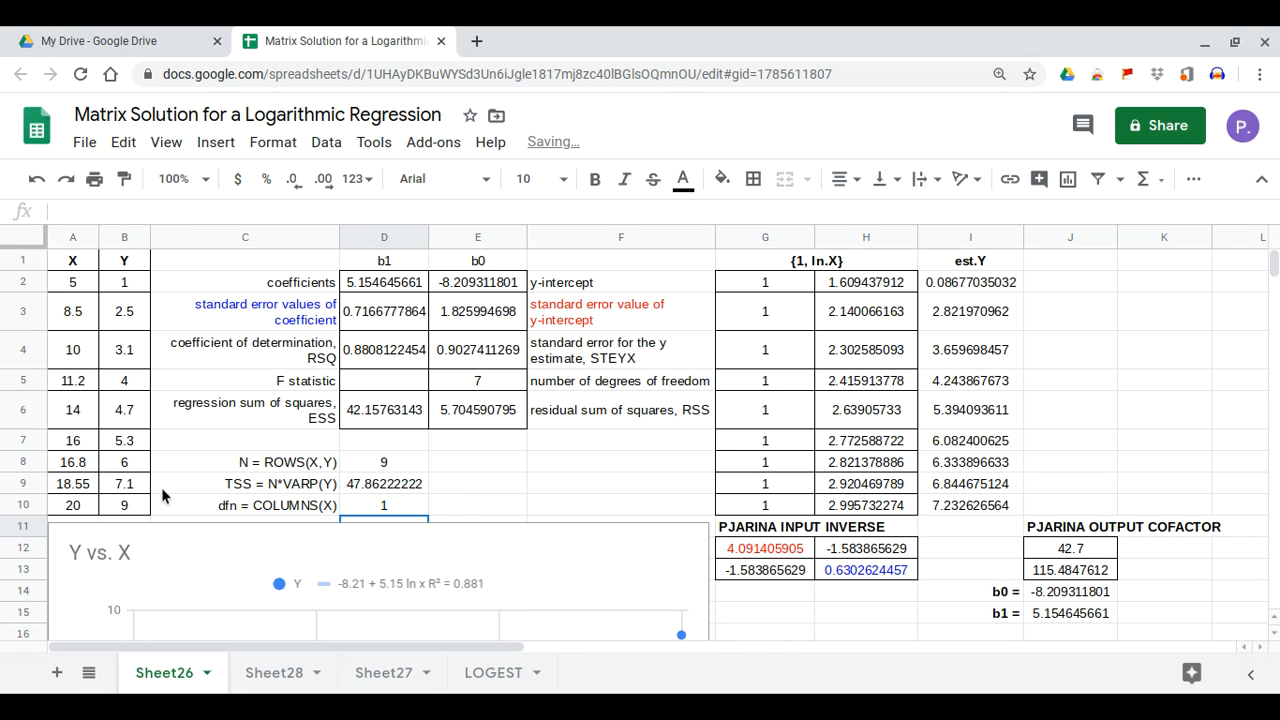
Step: Compute the F statistic in D5 from the regression and residual sums of squares with =(D6/D10)/(E6/E5)
{"action": "left_click", "coordinate": [397, 391]}
{"action": "type", "text": "="}
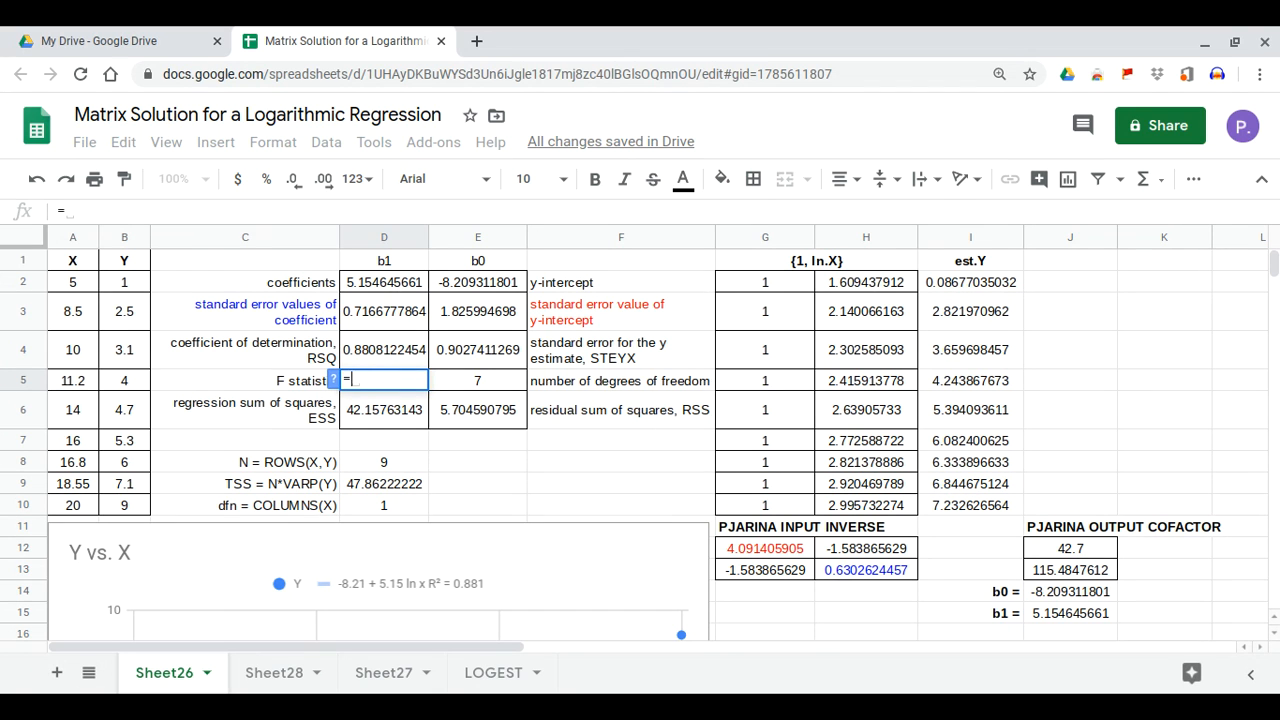
{"action": "type", "text": "()?"}
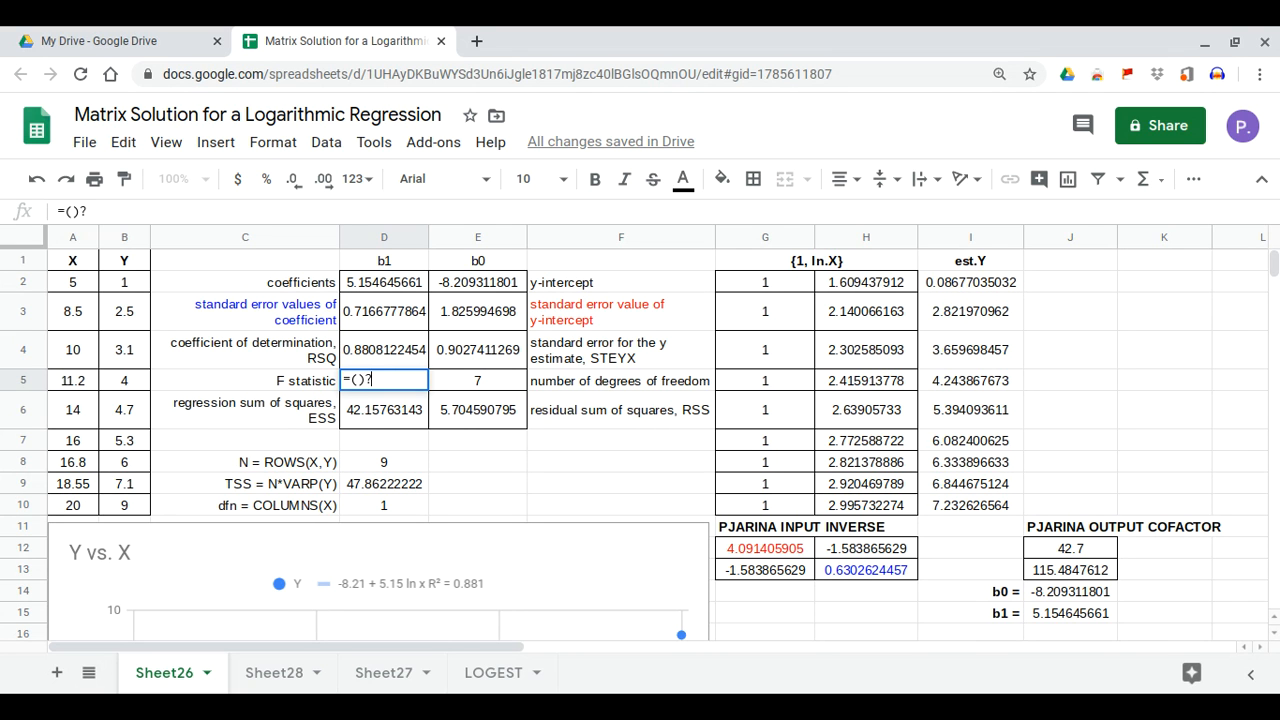
{"action": "key", "text": "BackSpace"}
{"action": "type", "text": "/()"}
{"action": "left_click", "coordinate": [357, 380]}
{"action": "left_click", "coordinate": [357, 416]}
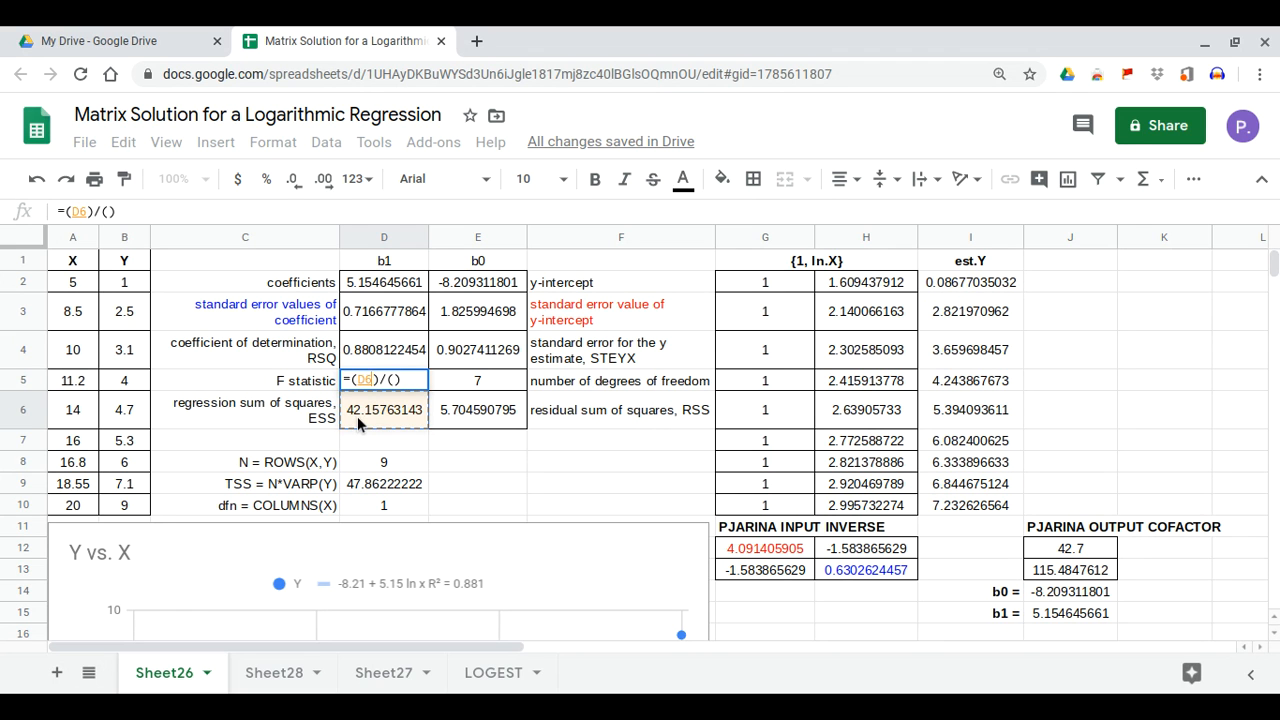
{"action": "type", "text": "/"}
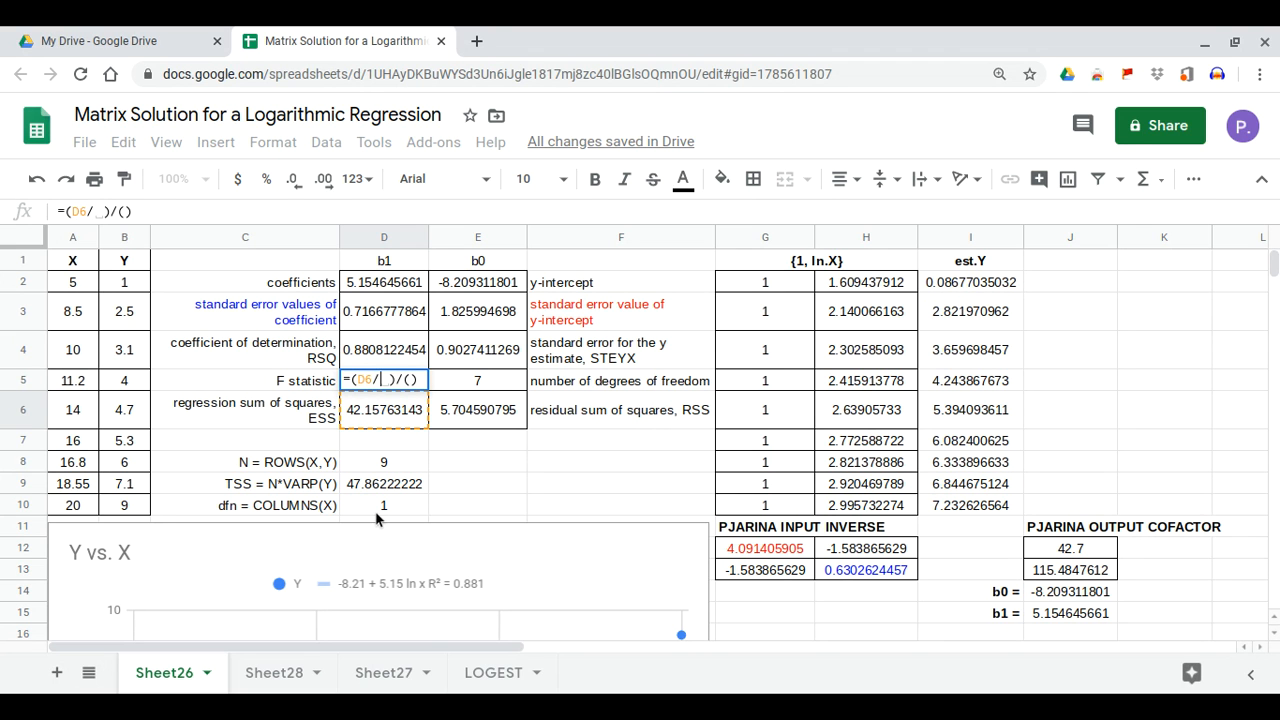
{"action": "left_click", "coordinate": [380, 508]}
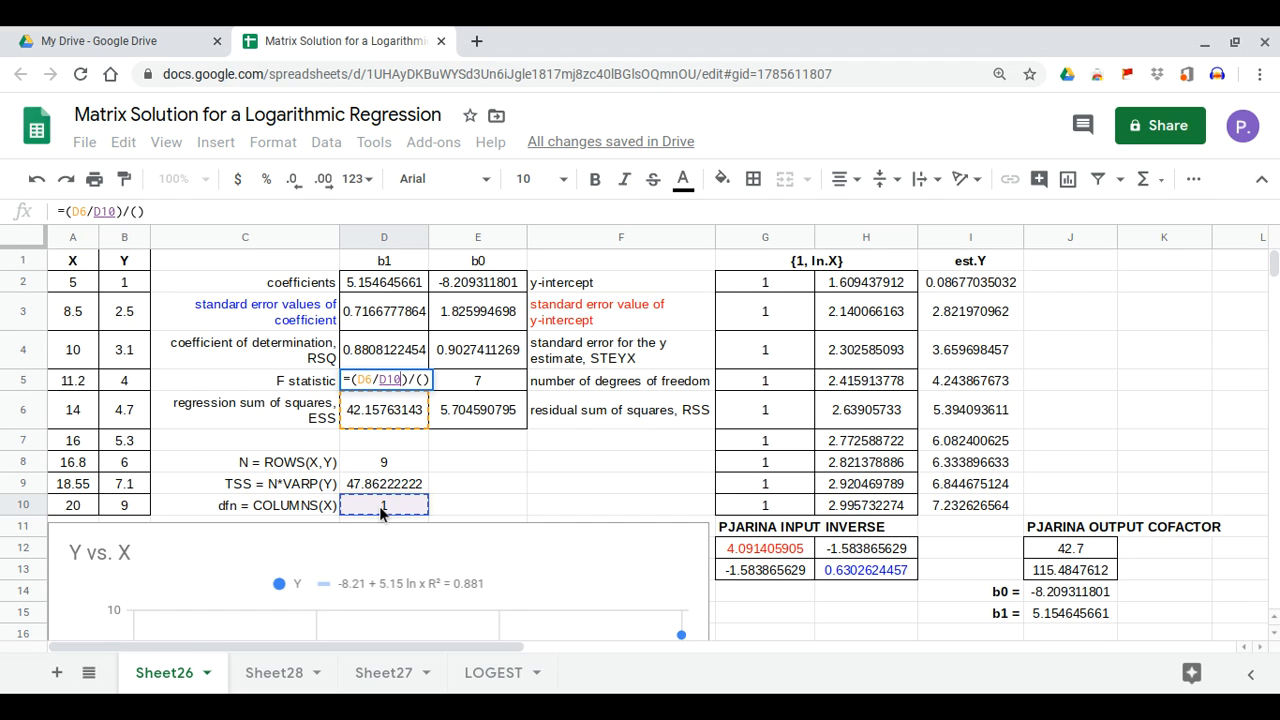
{"action": "left_click", "coordinate": [418, 381]}
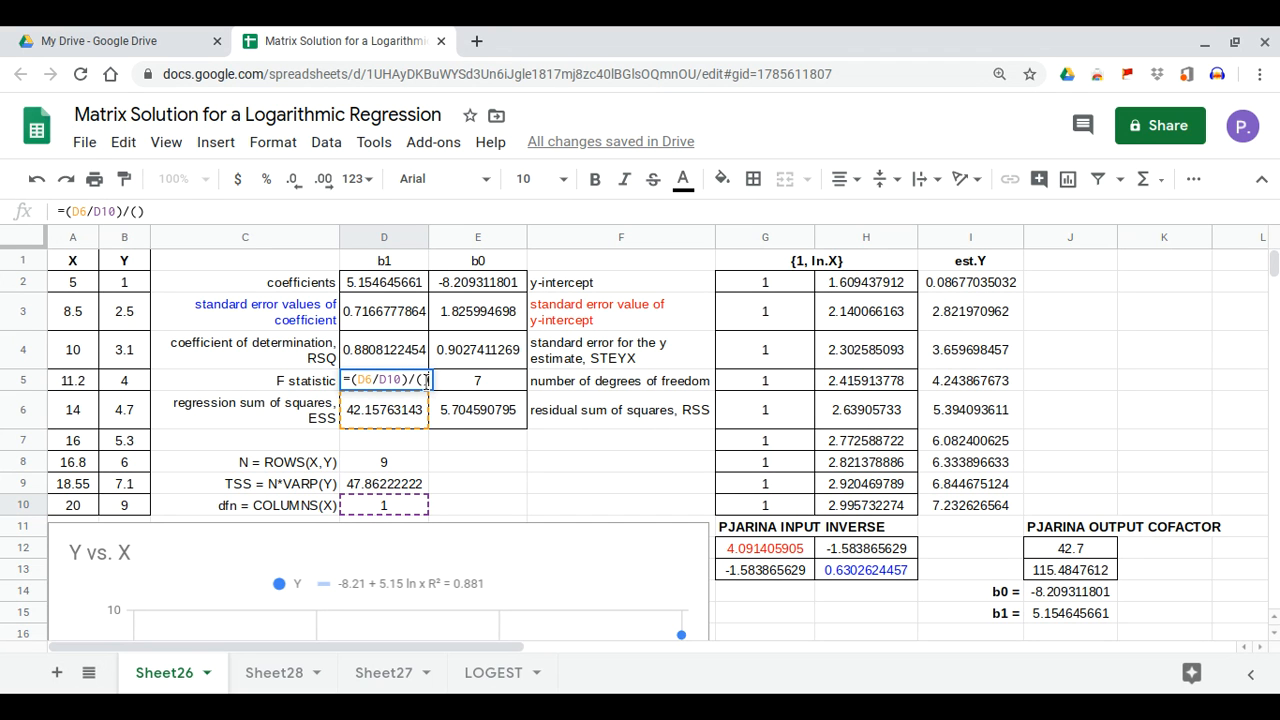
{"action": "left_click", "coordinate": [421, 380]}
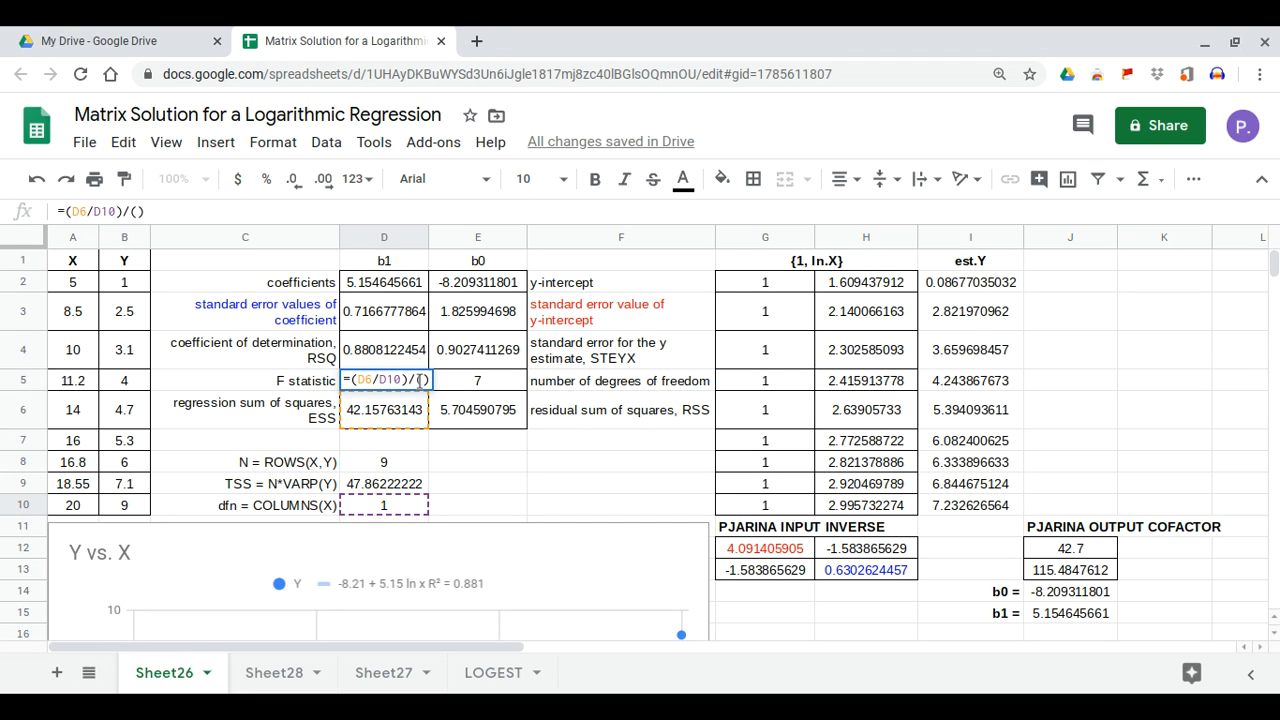
{"action": "left_click", "coordinate": [485, 427]}
{"action": "type", "text": "/"}
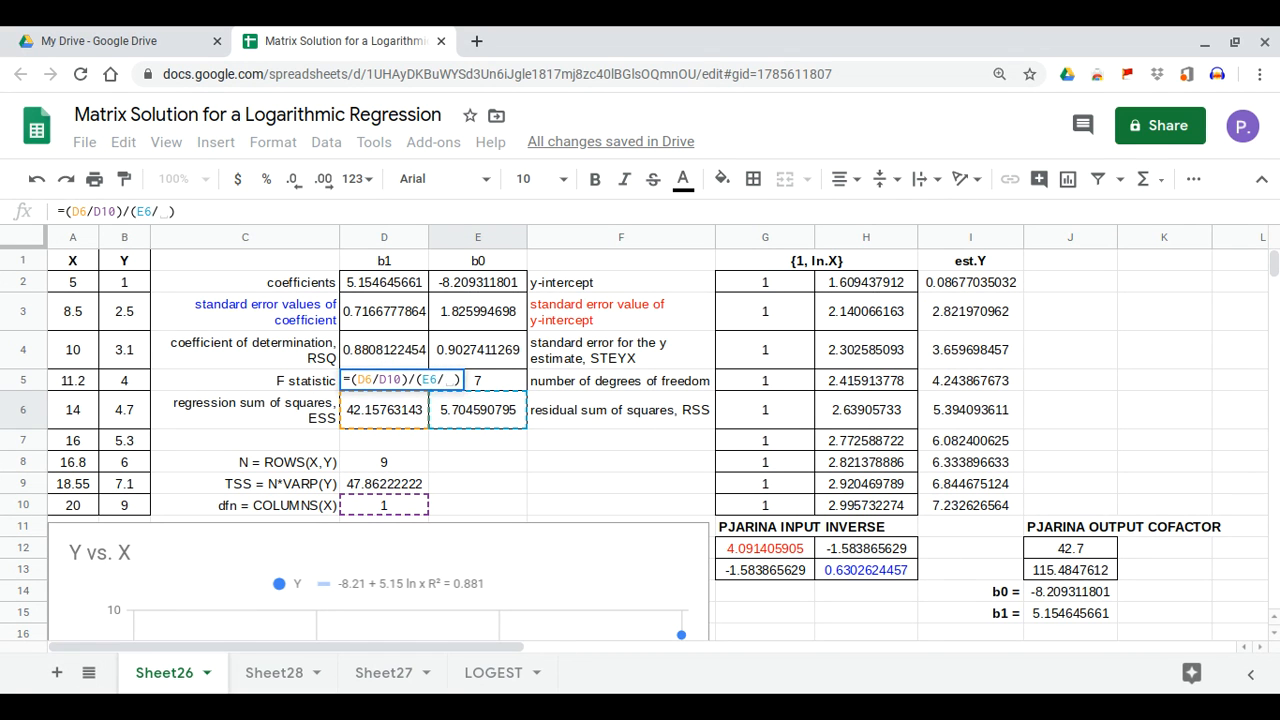
{"action": "left_click", "coordinate": [504, 384]}
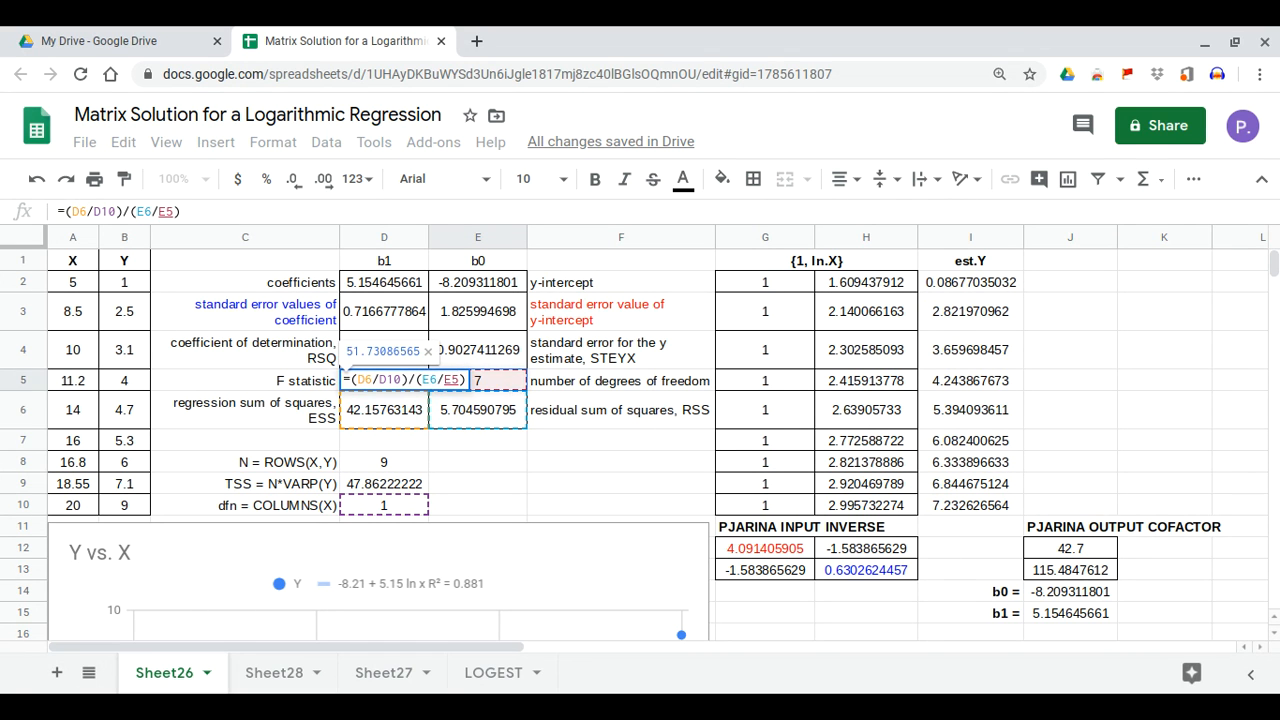
{"action": "key", "text": "Return"}
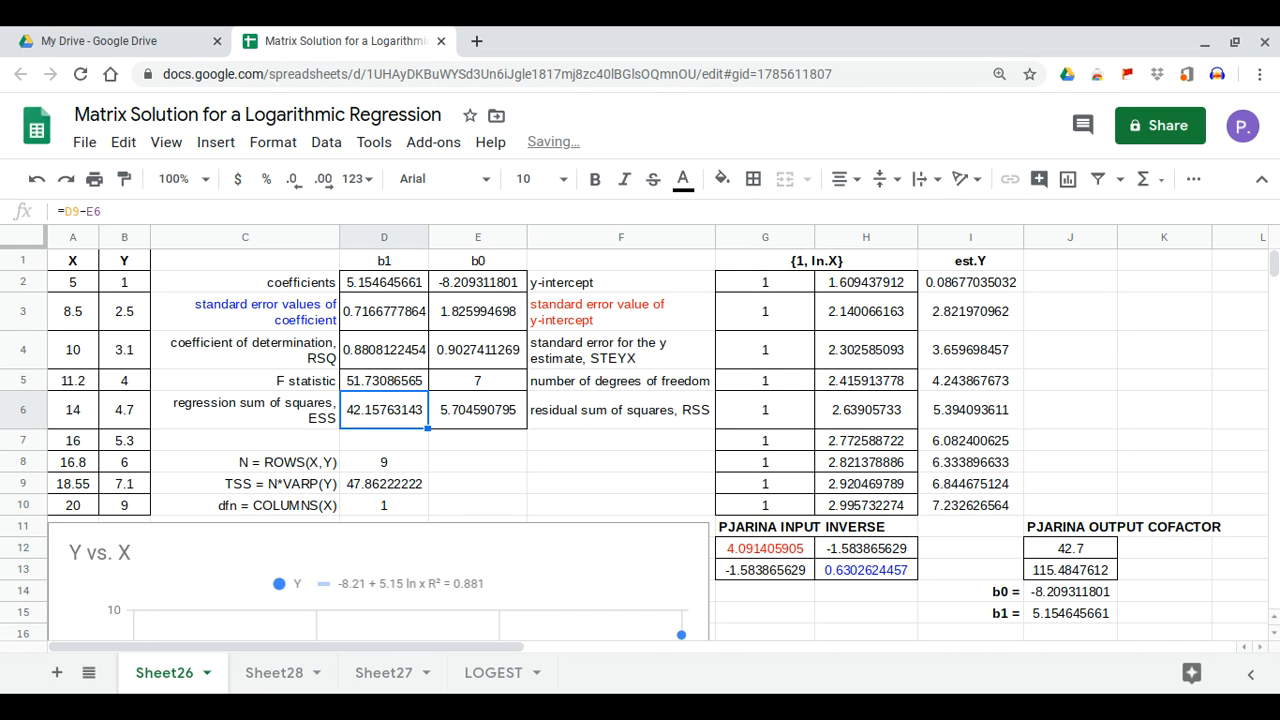